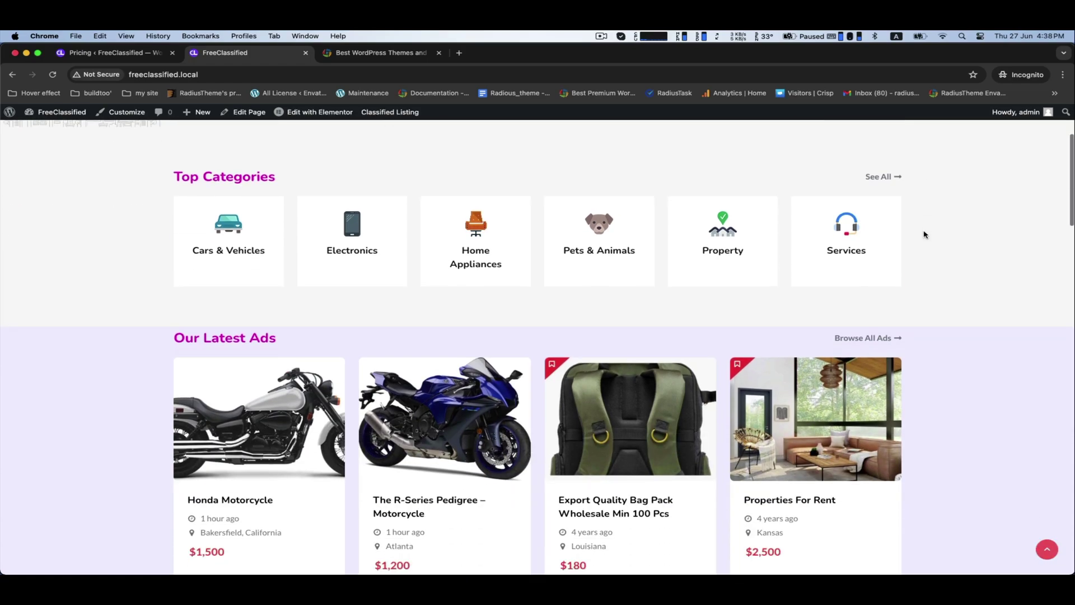
{"action": "scroll", "coordinate": [924, 235], "scroll_direction": "down", "scroll_amount": 3}
{"action": "scroll", "coordinate": [924, 235], "scroll_direction": "down", "scroll_amount": 4}
{"action": "scroll", "coordinate": [924, 235], "scroll_direction": "down", "scroll_amount": 4}
{"action": "scroll", "coordinate": [924, 235], "scroll_direction": "down", "scroll_amount": 1}
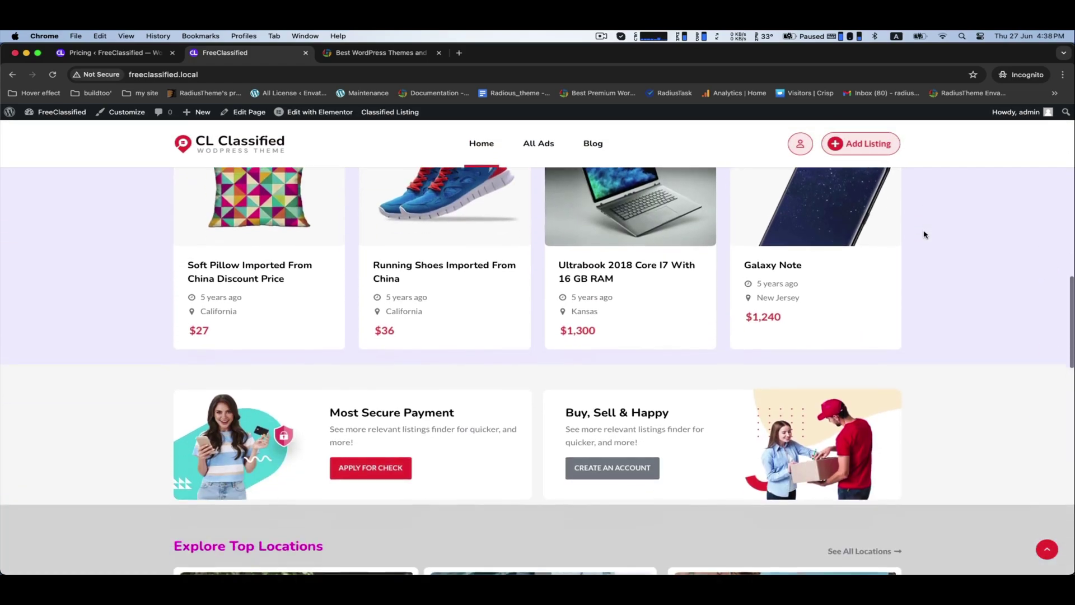
{"action": "scroll", "coordinate": [924, 235], "scroll_direction": "down", "scroll_amount": 3}
{"action": "scroll", "coordinate": [924, 234], "scroll_direction": "down", "scroll_amount": 3}
{"action": "scroll", "coordinate": [924, 235], "scroll_direction": "down", "scroll_amount": 5}
{"action": "scroll", "coordinate": [924, 235], "scroll_direction": "down", "scroll_amount": 4}
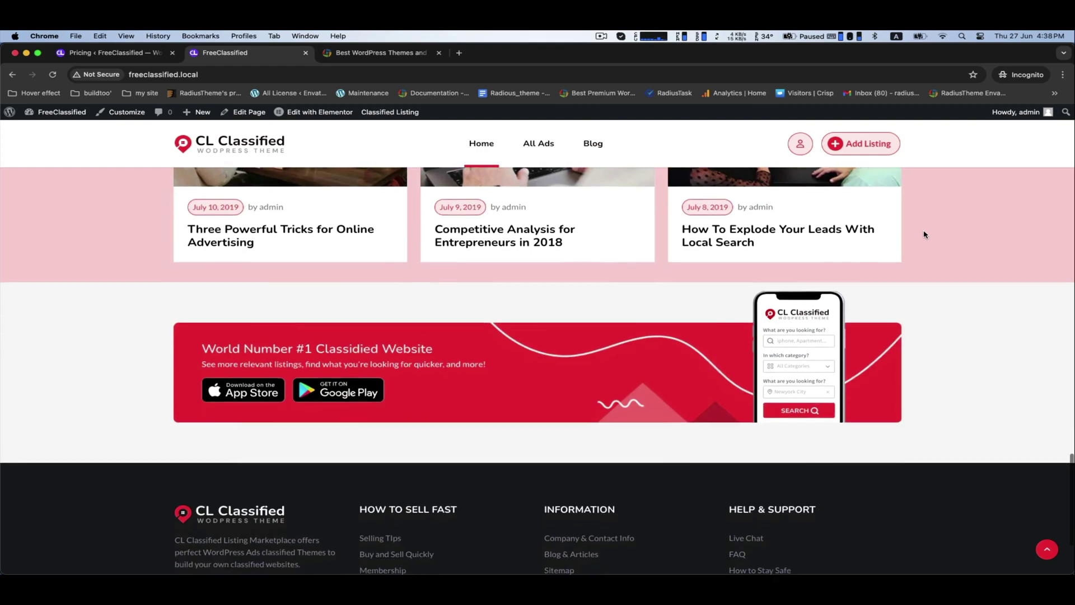
{"action": "scroll", "coordinate": [924, 235], "scroll_direction": "down", "scroll_amount": 4}
{"action": "scroll", "coordinate": [924, 234], "scroll_direction": "up", "scroll_amount": 8}
{"action": "scroll", "coordinate": [924, 234], "scroll_direction": "up", "scroll_amount": 2}
{"action": "scroll", "coordinate": [925, 234], "scroll_direction": "up", "scroll_amount": 4}
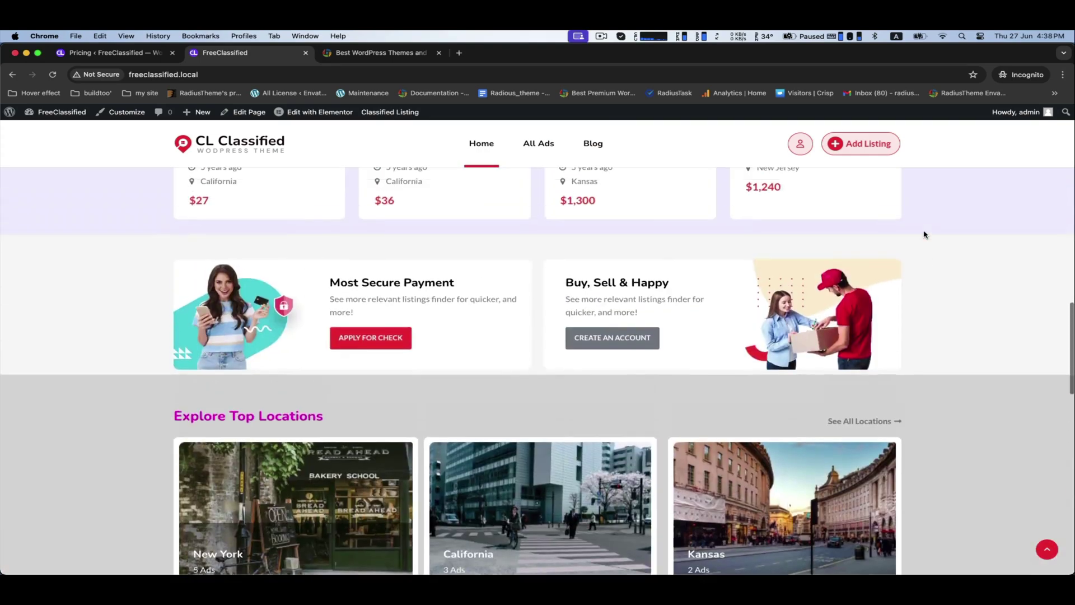
{"action": "scroll", "coordinate": [924, 235], "scroll_direction": "up", "scroll_amount": 4}
{"action": "scroll", "coordinate": [924, 235], "scroll_direction": "up", "scroll_amount": 3}
{"action": "scroll", "coordinate": [924, 235], "scroll_direction": "up", "scroll_amount": 3}
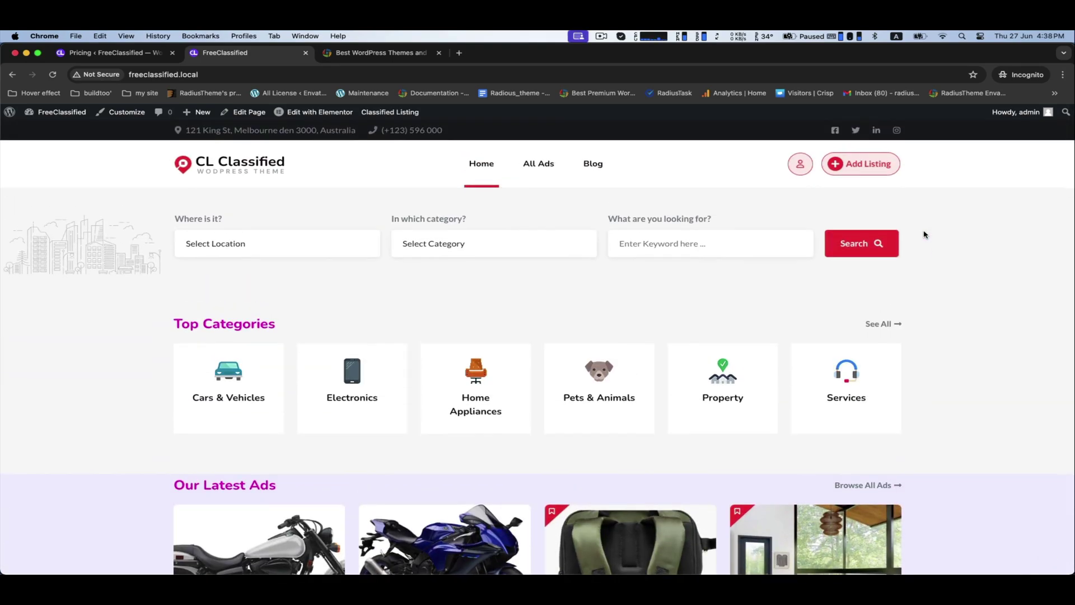
Step: Review the All Ads listings and the Honda Motorcycle listing, then return to the site's home page
{"action": "left_click", "coordinate": [543, 168]}
{"action": "scroll", "coordinate": [540, 168], "scroll_direction": "down", "scroll_amount": 2}
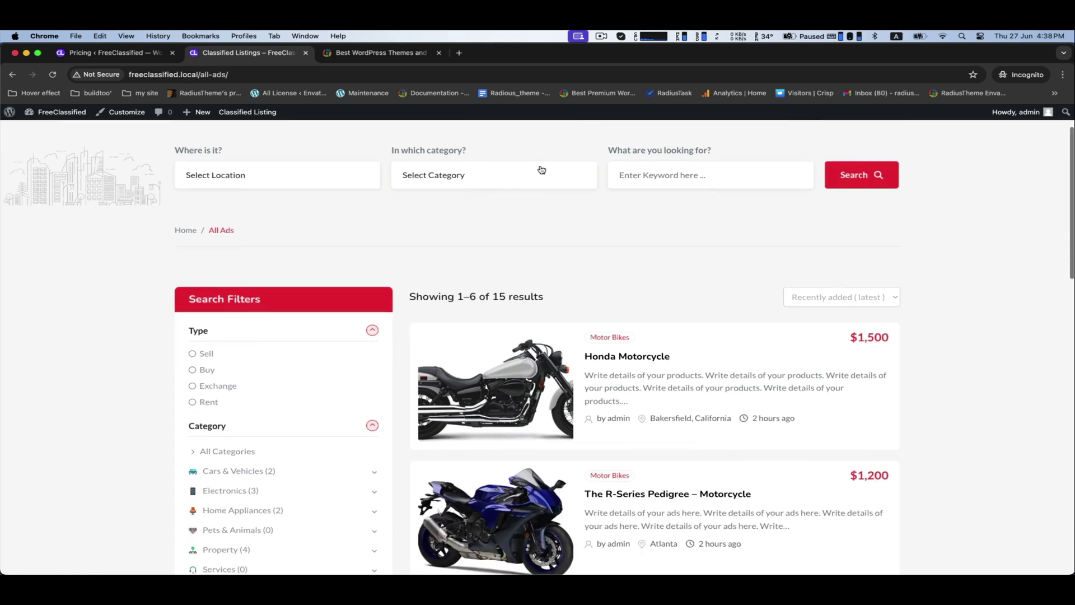
{"action": "scroll", "coordinate": [542, 169], "scroll_direction": "down", "scroll_amount": 2}
{"action": "scroll", "coordinate": [541, 170], "scroll_direction": "down", "scroll_amount": 1}
{"action": "scroll", "coordinate": [541, 170], "scroll_direction": "up", "scroll_amount": 3}
{"action": "scroll", "coordinate": [541, 171], "scroll_direction": "down", "scroll_amount": 1}
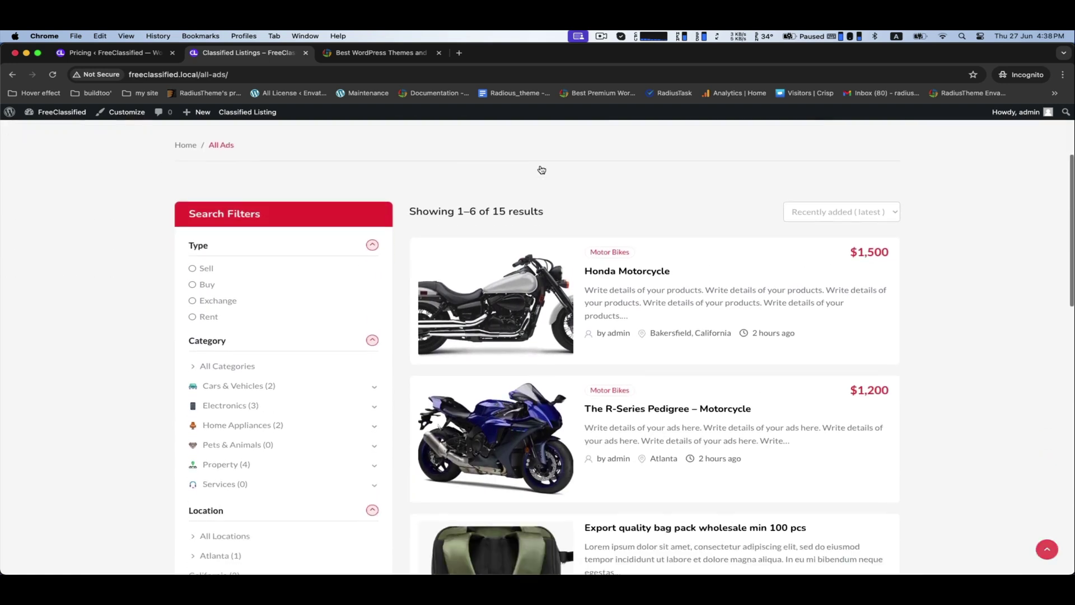
{"action": "scroll", "coordinate": [542, 170], "scroll_direction": "down", "scroll_amount": 2}
{"action": "scroll", "coordinate": [541, 170], "scroll_direction": "down", "scroll_amount": 1}
{"action": "scroll", "coordinate": [554, 202], "scroll_direction": "up", "scroll_amount": 1}
{"action": "scroll", "coordinate": [580, 236], "scroll_direction": "up", "scroll_amount": 2}
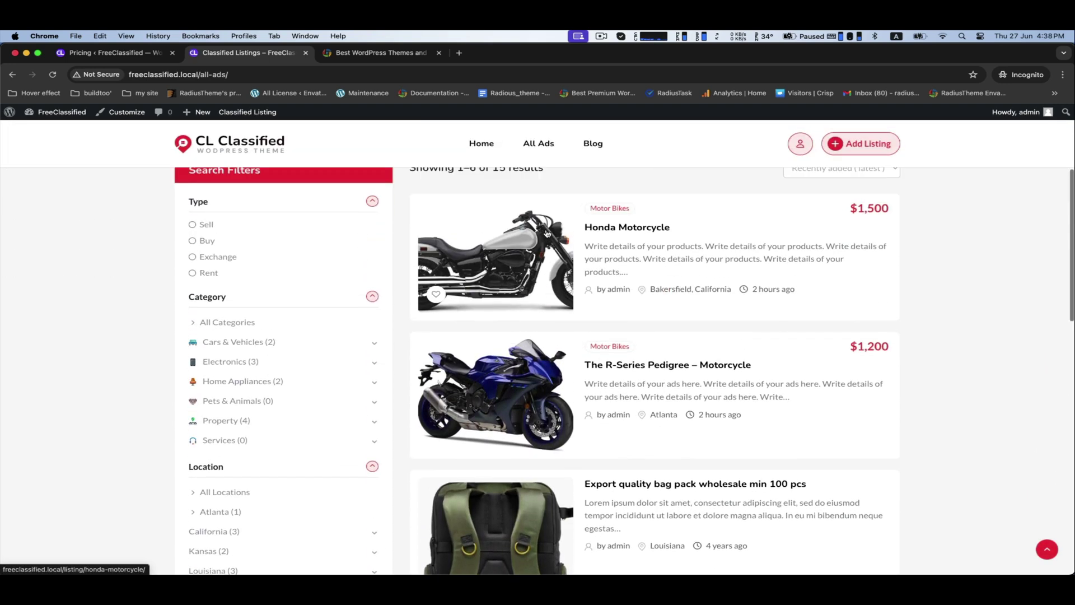
{"action": "left_click", "coordinate": [630, 243]}
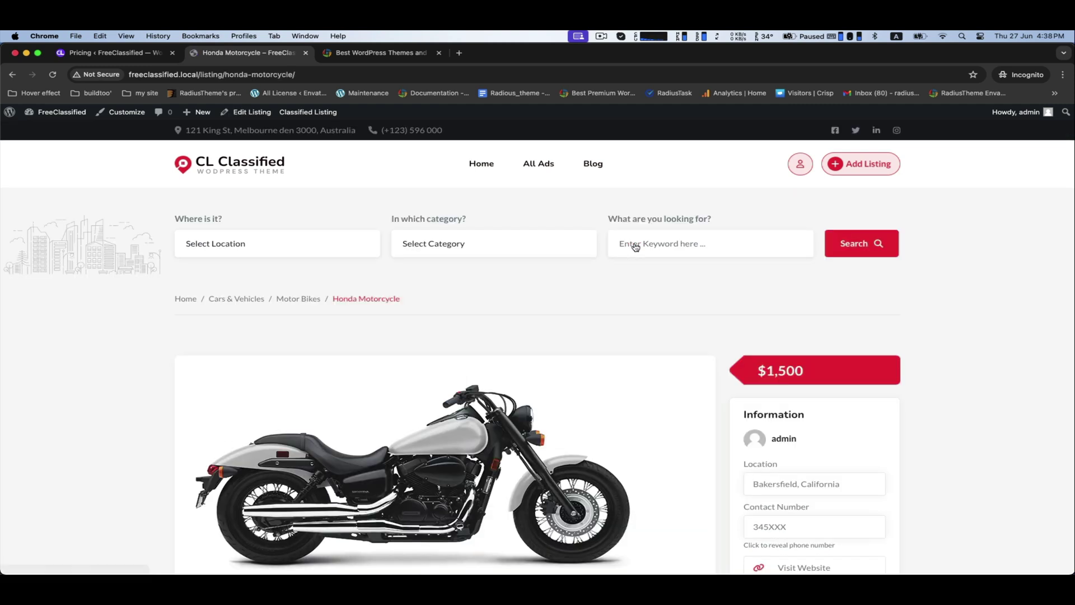
{"action": "scroll", "coordinate": [636, 247], "scroll_direction": "down", "scroll_amount": 3}
{"action": "scroll", "coordinate": [636, 248], "scroll_direction": "down", "scroll_amount": 2}
{"action": "scroll", "coordinate": [497, 311], "scroll_direction": "down", "scroll_amount": 2}
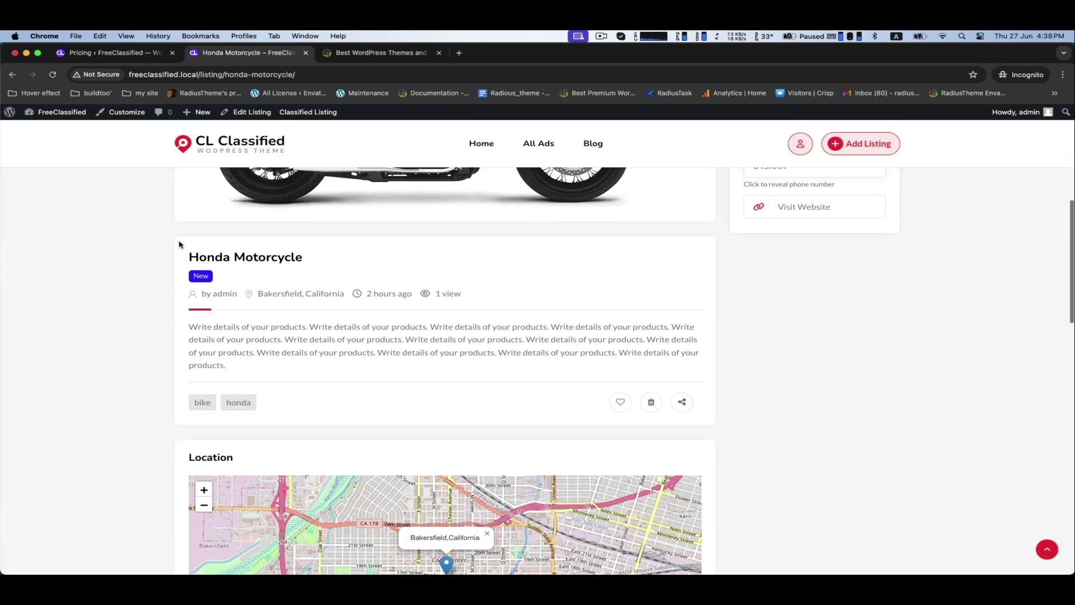
{"action": "left_click_drag", "start_coordinate": [188, 255], "coordinate": [355, 260]}
{"action": "scroll", "coordinate": [355, 260], "scroll_direction": "down", "scroll_amount": 1}
{"action": "left_click_drag", "start_coordinate": [337, 322], "coordinate": [429, 333]}
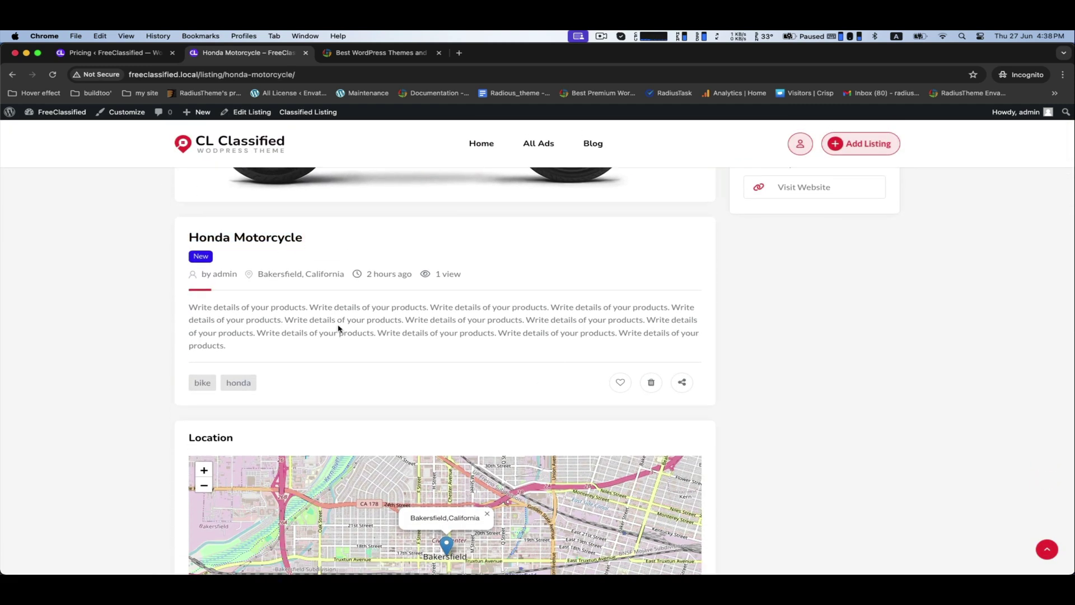
{"action": "scroll", "coordinate": [384, 400], "scroll_direction": "down", "scroll_amount": 3}
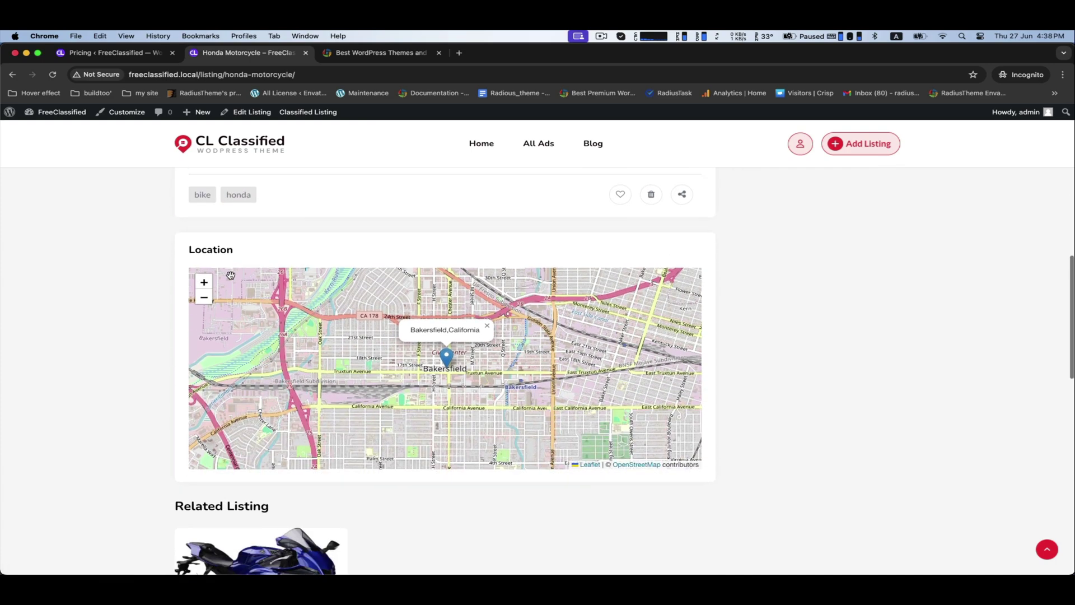
{"action": "scroll", "coordinate": [155, 358], "scroll_direction": "down", "scroll_amount": 2}
{"action": "scroll", "coordinate": [917, 387], "scroll_direction": "up", "scroll_amount": 5}
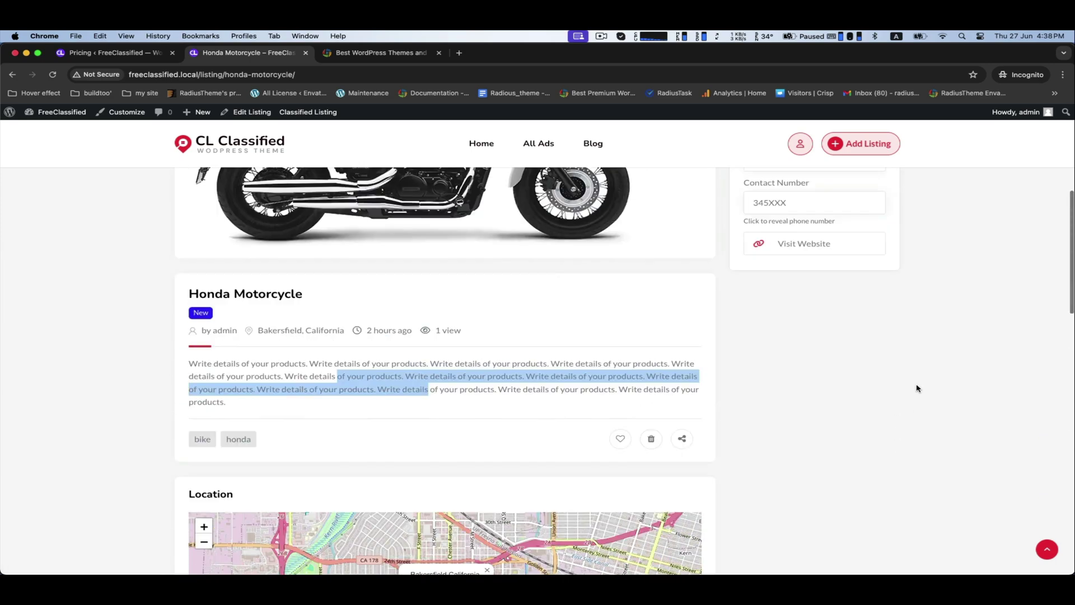
{"action": "scroll", "coordinate": [917, 387], "scroll_direction": "up", "scroll_amount": 4}
{"action": "left_click_drag", "start_coordinate": [757, 360], "coordinate": [802, 361]}
{"action": "left_click", "coordinate": [813, 410]}
{"action": "scroll", "coordinate": [813, 410], "scroll_direction": "down", "scroll_amount": 2}
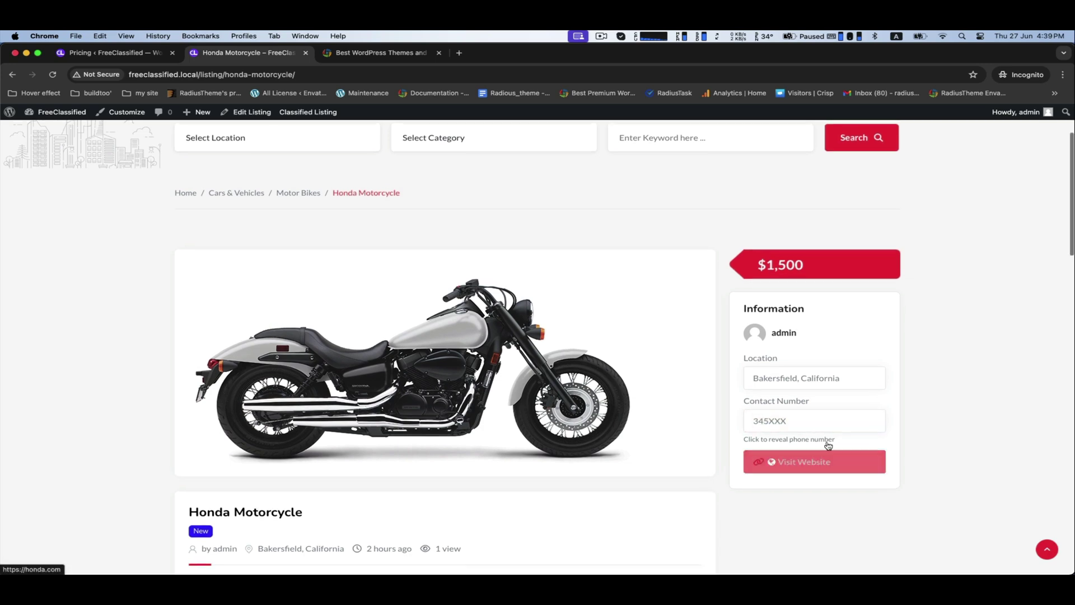
{"action": "scroll", "coordinate": [959, 390], "scroll_direction": "up", "scroll_amount": 3}
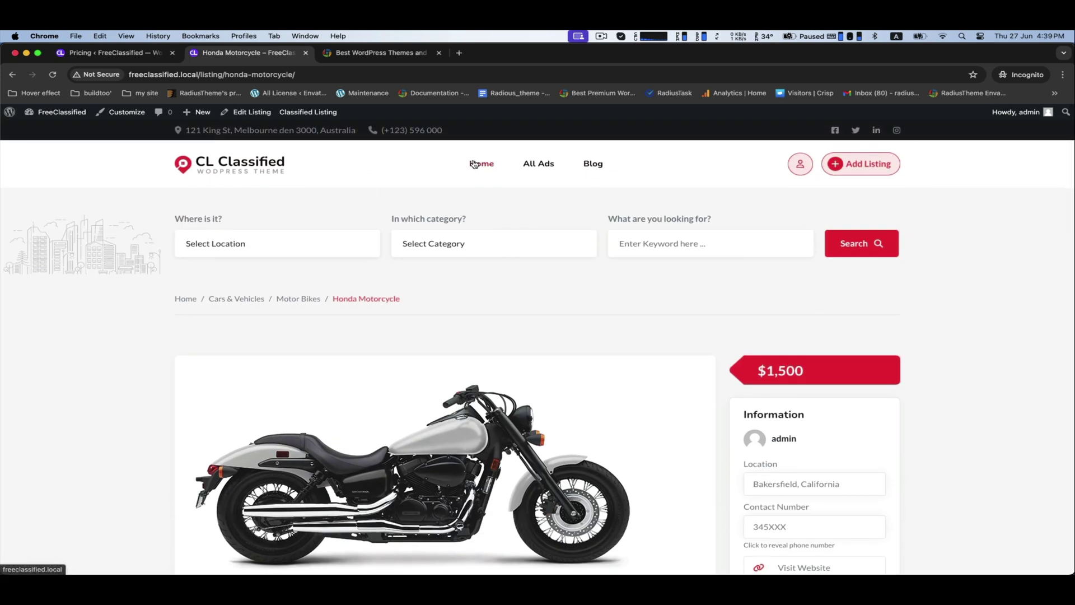
{"action": "left_click", "coordinate": [476, 164]}
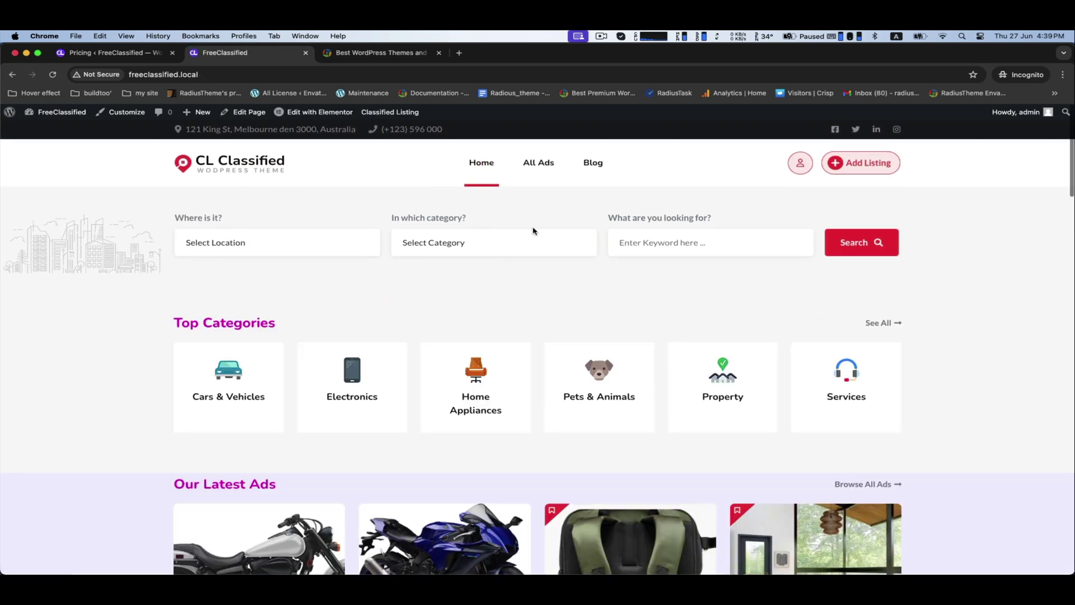
Step: On the RadiusTheme site, show the themes available for Classified Listing
{"action": "left_click", "coordinate": [382, 53]}
{"action": "mouse_move", "coordinate": [497, 126]}
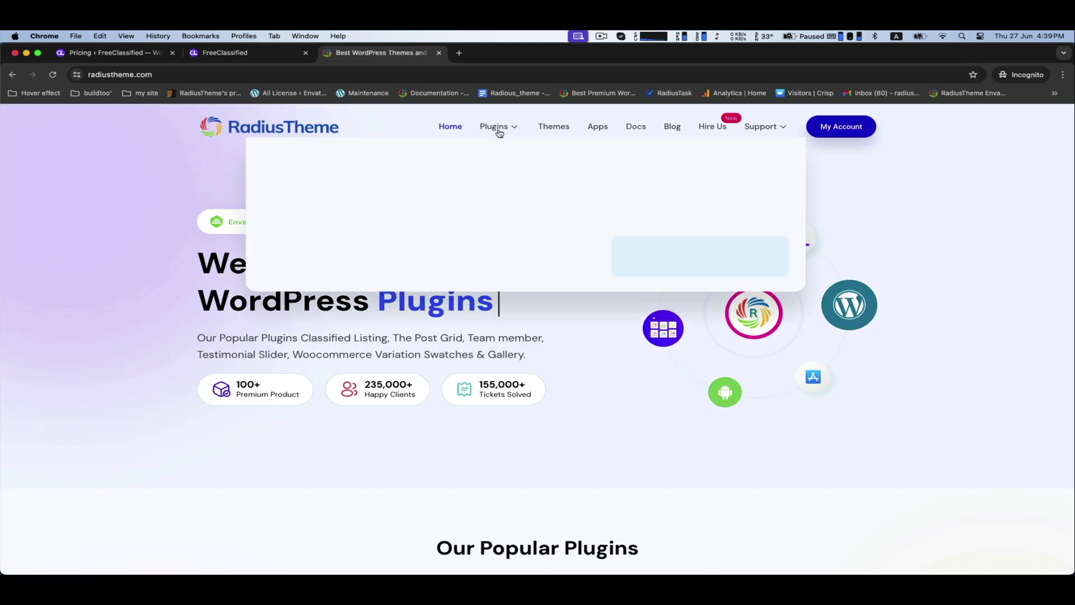
{"action": "left_click", "coordinate": [394, 176]}
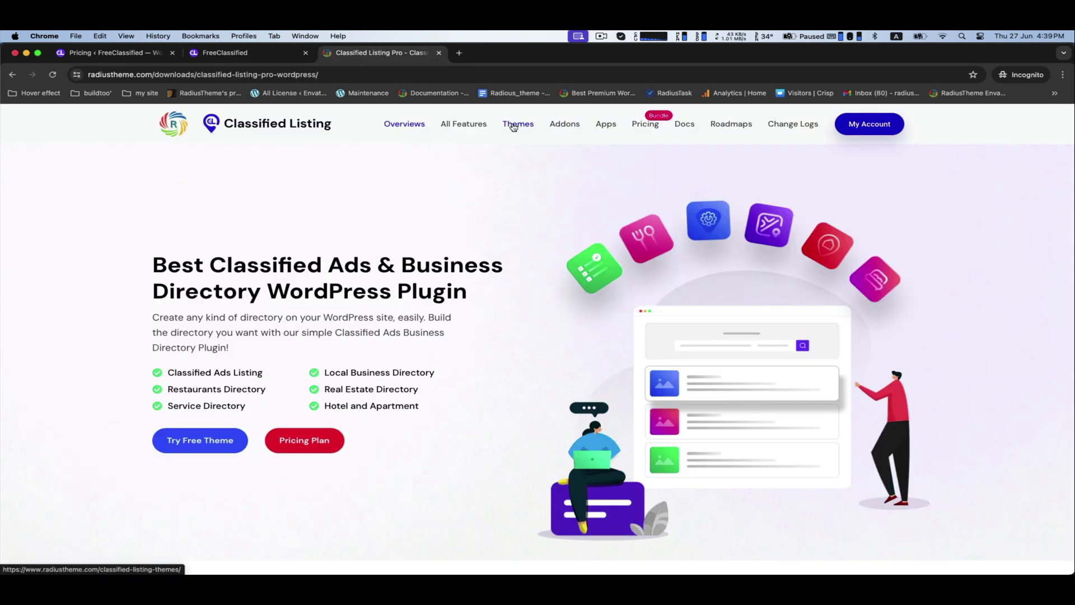
{"action": "left_click", "coordinate": [516, 127]}
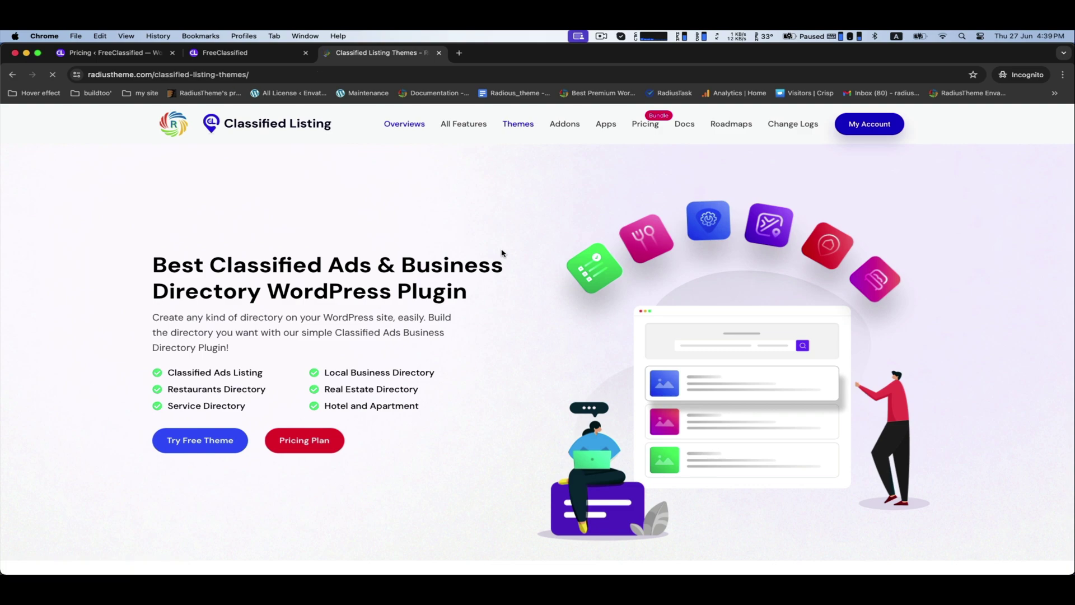
{"action": "scroll", "coordinate": [502, 253], "scroll_direction": "down", "scroll_amount": 3}
{"action": "scroll", "coordinate": [501, 254], "scroll_direction": "down", "scroll_amount": 2}
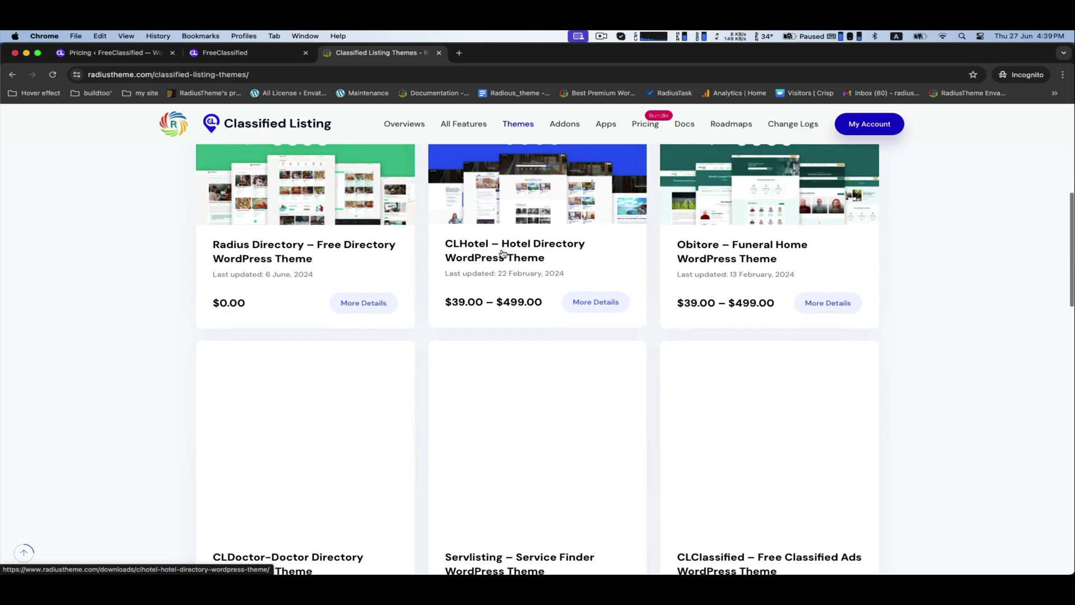
{"action": "scroll", "coordinate": [501, 253], "scroll_direction": "down", "scroll_amount": 5}
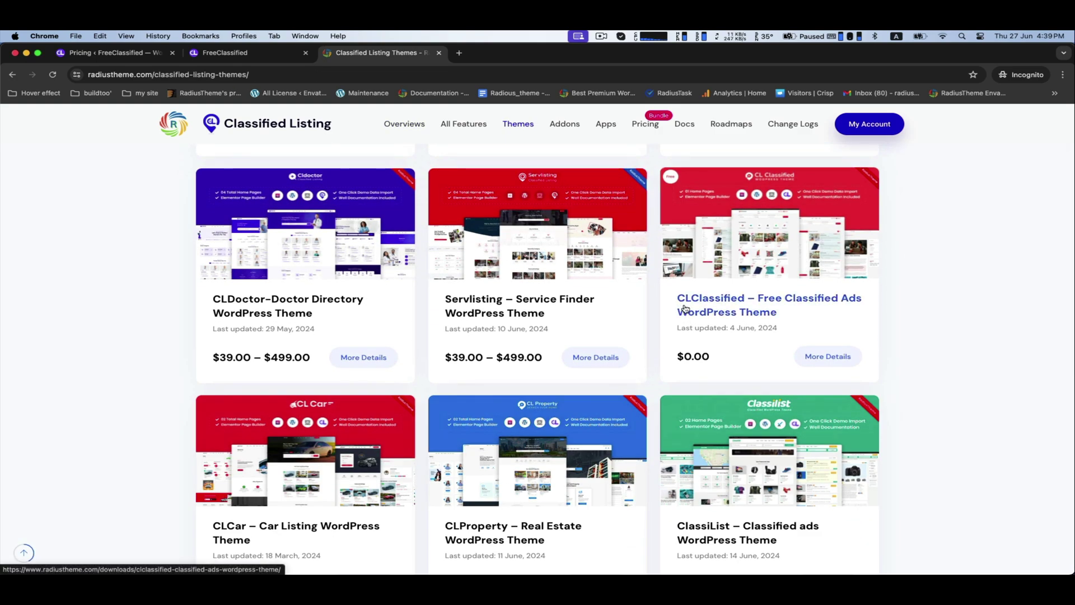
Step: Open the product page of the free ($0.00) CLClassified theme and review its details
{"action": "double_click", "coordinate": [691, 356]}
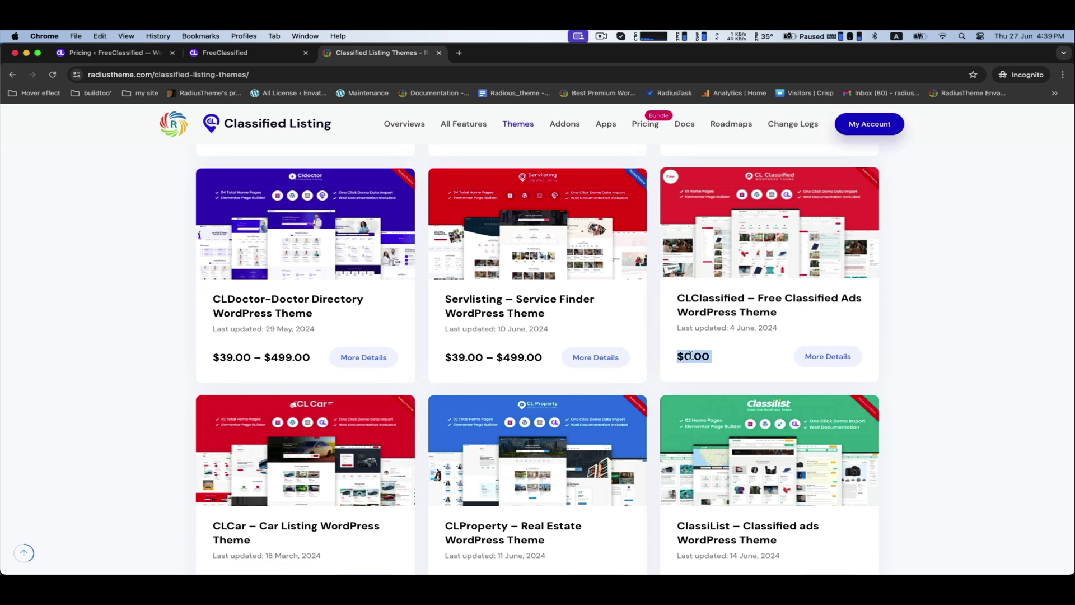
{"action": "left_click", "coordinate": [720, 306]}
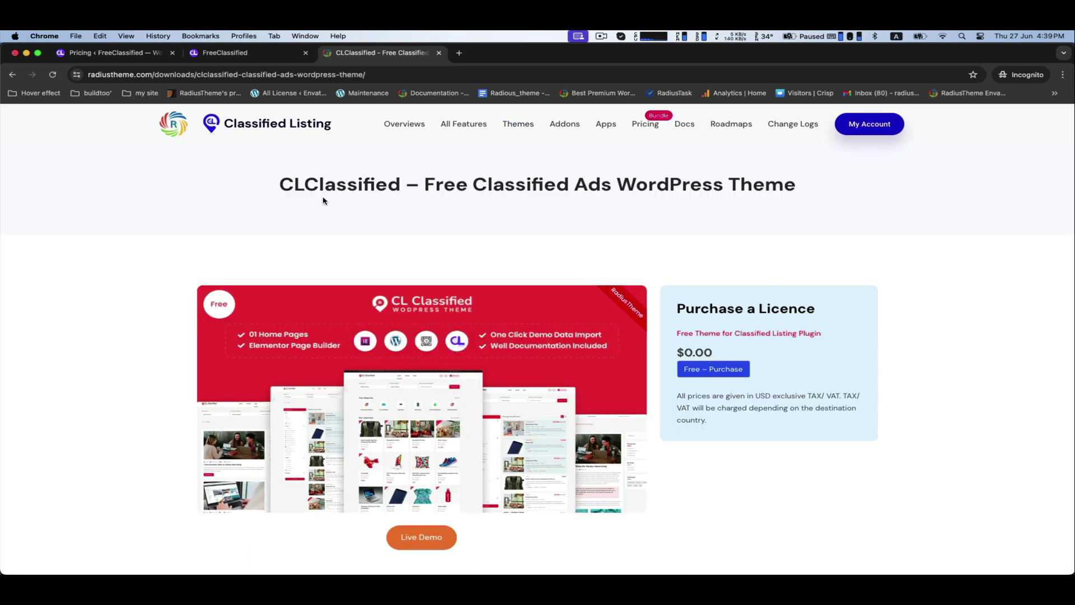
{"action": "left_click_drag", "start_coordinate": [280, 185], "coordinate": [797, 214]}
{"action": "scroll", "coordinate": [632, 237], "scroll_direction": "down", "scroll_amount": 2}
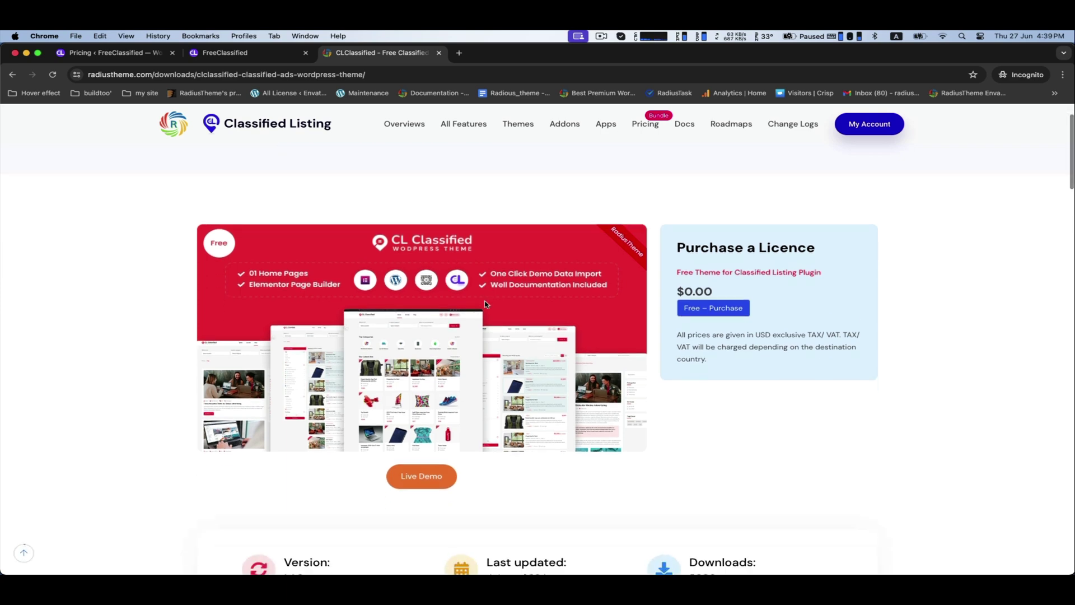
{"action": "scroll", "coordinate": [723, 311], "scroll_direction": "down", "scroll_amount": 2}
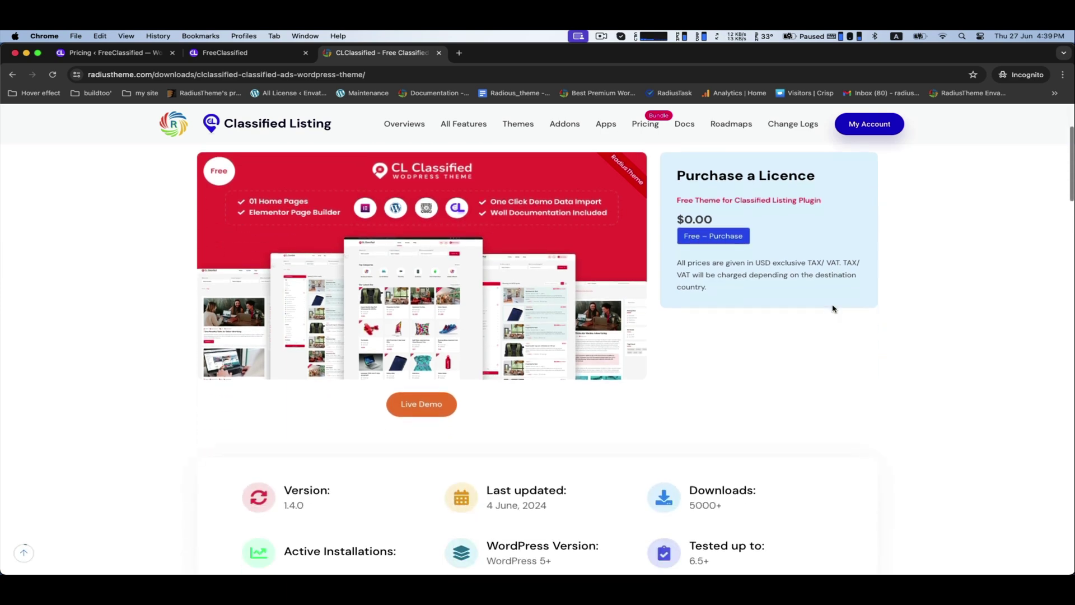
{"action": "scroll", "coordinate": [832, 308], "scroll_direction": "up", "scroll_amount": 2}
{"action": "scroll", "coordinate": [832, 308], "scroll_direction": "down", "scroll_amount": 2}
{"action": "scroll", "coordinate": [798, 336], "scroll_direction": "down", "scroll_amount": 3}
{"action": "left_click_drag", "start_coordinate": [688, 379], "coordinate": [736, 381]}
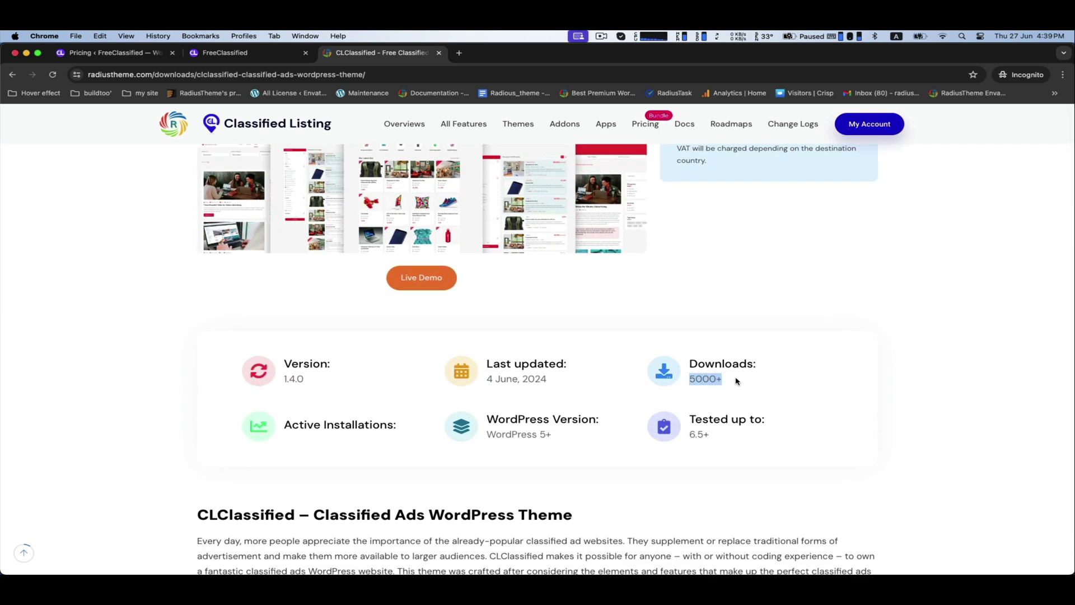
{"action": "left_click", "coordinate": [731, 361]}
{"action": "scroll", "coordinate": [731, 357], "scroll_direction": "up", "scroll_amount": 3}
{"action": "scroll", "coordinate": [722, 352], "scroll_direction": "up", "scroll_amount": 2}
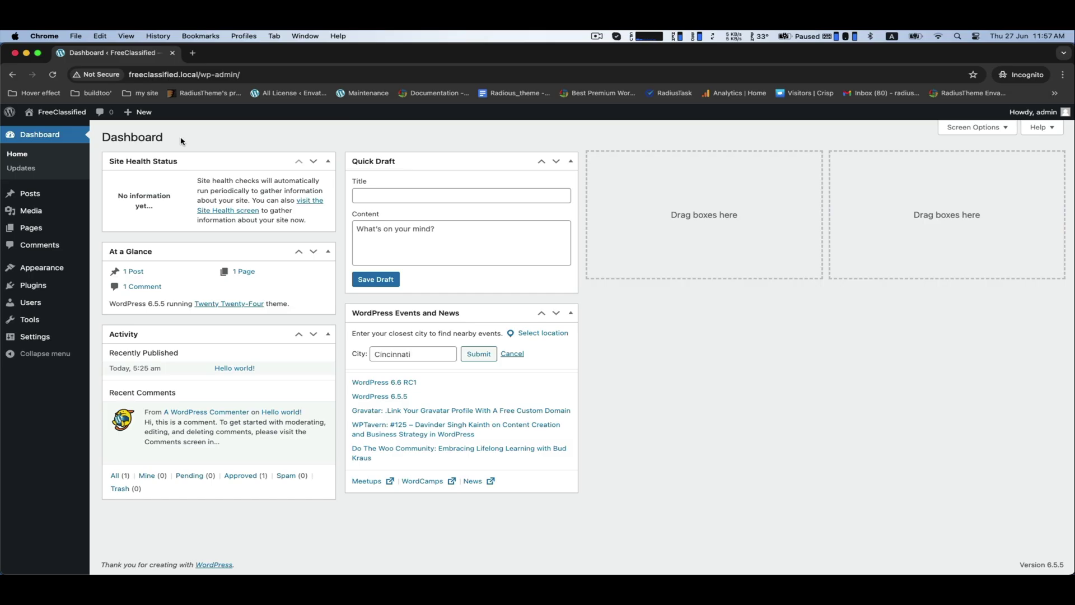
{"action": "mouse_move", "coordinate": [41, 267]}
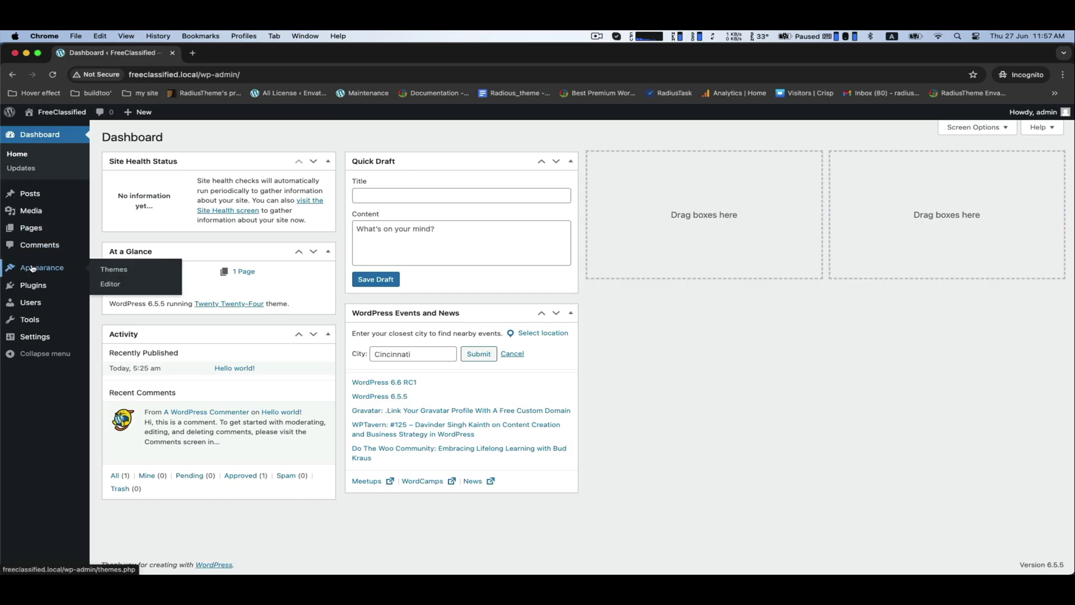
Step: From Appearance > Themes, reach the Upload Theme form for a .zip package
{"action": "left_click", "coordinate": [109, 272]}
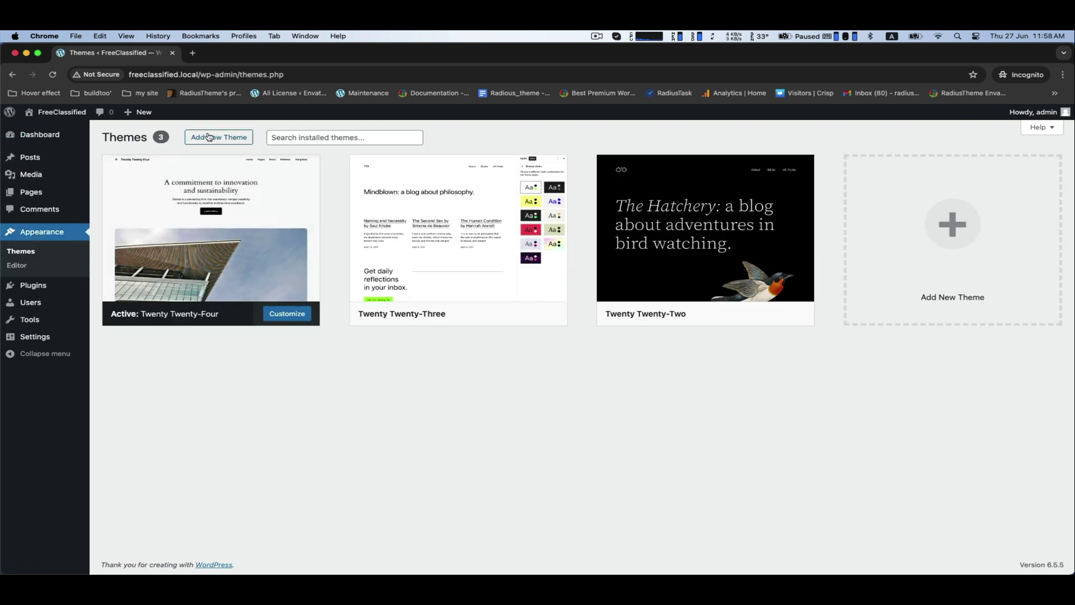
{"action": "left_click", "coordinate": [207, 137]}
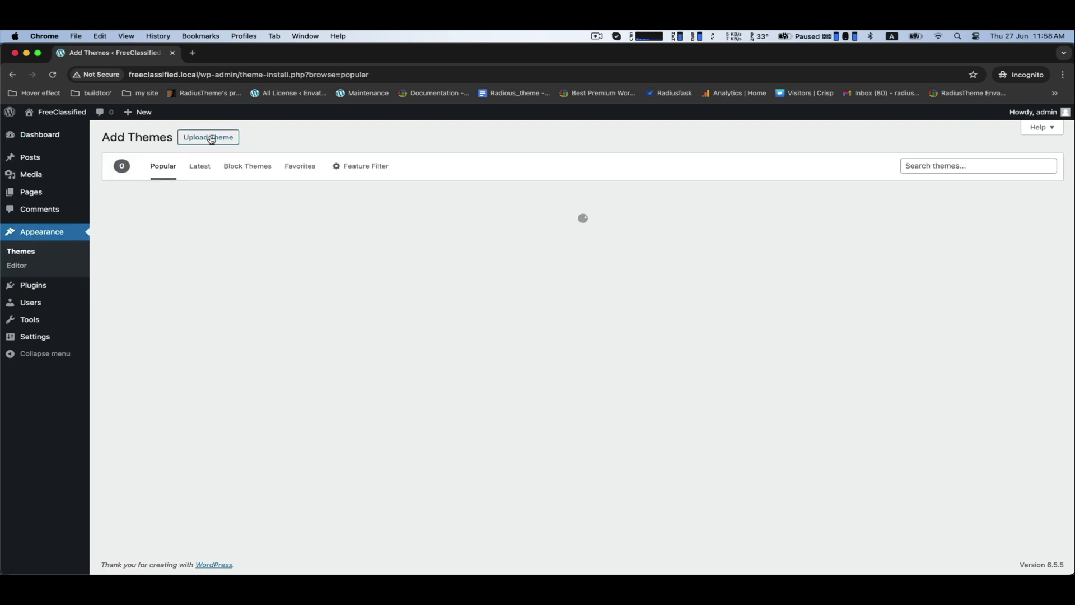
{"action": "left_click", "coordinate": [207, 137]}
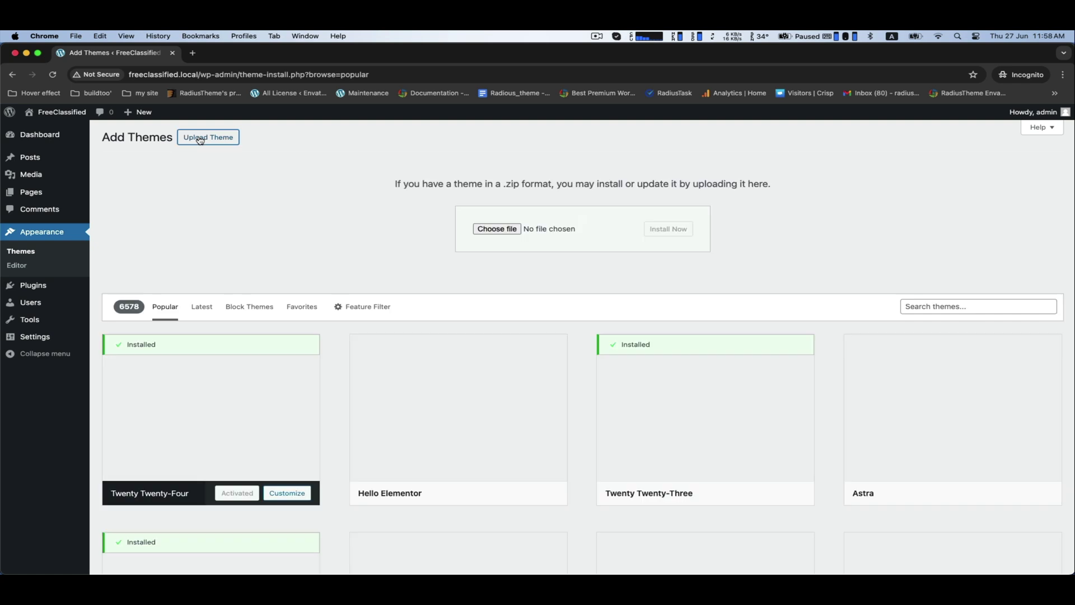
Step: Select cl-classified-v1.4.0.zip from the Desktop 'cl theme' folder as the upload file
{"action": "left_click", "coordinate": [481, 230]}
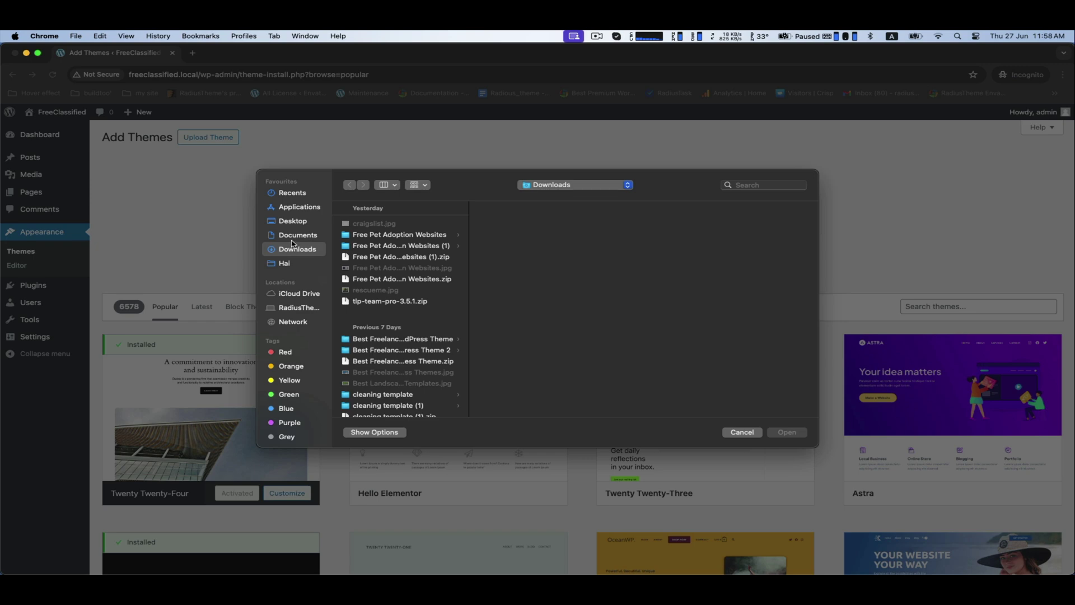
{"action": "left_click", "coordinate": [293, 222]}
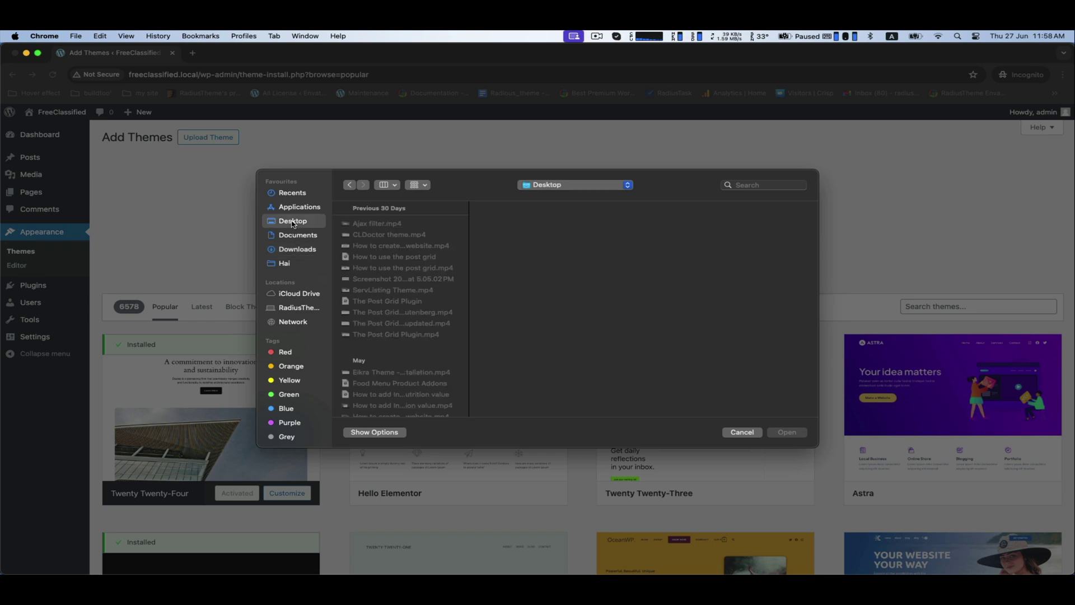
{"action": "scroll", "coordinate": [432, 350], "scroll_direction": "down", "scroll_amount": 3}
{"action": "scroll", "coordinate": [431, 350], "scroll_direction": "down", "scroll_amount": 3}
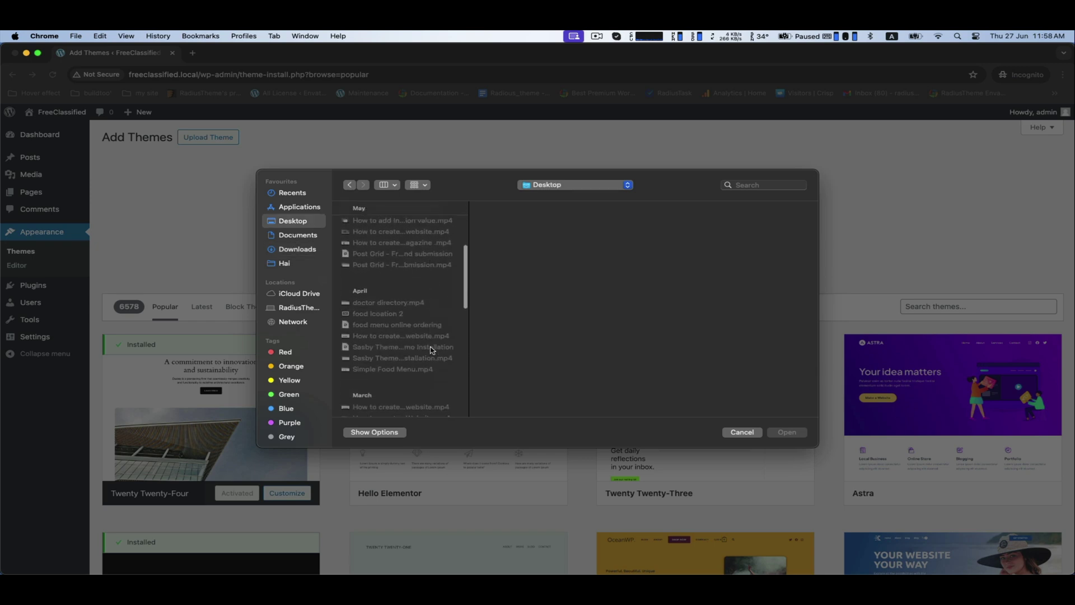
{"action": "scroll", "coordinate": [431, 351], "scroll_direction": "down", "scroll_amount": 3}
{"action": "scroll", "coordinate": [431, 350], "scroll_direction": "down", "scroll_amount": 3}
{"action": "scroll", "coordinate": [431, 350], "scroll_direction": "up", "scroll_amount": 2}
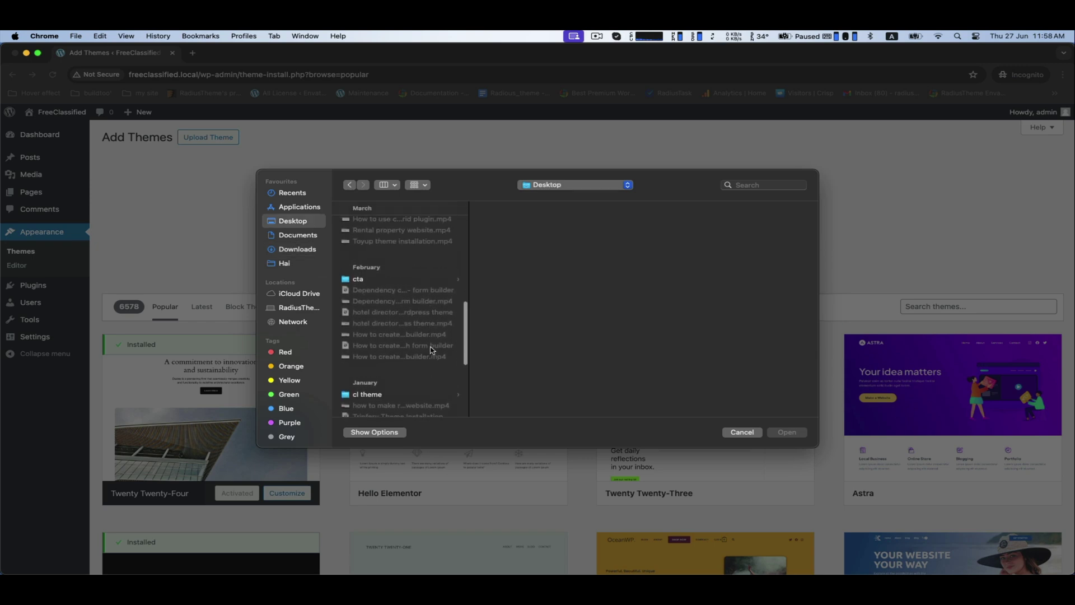
{"action": "left_click", "coordinate": [372, 397]}
{"action": "left_click", "coordinate": [536, 226]}
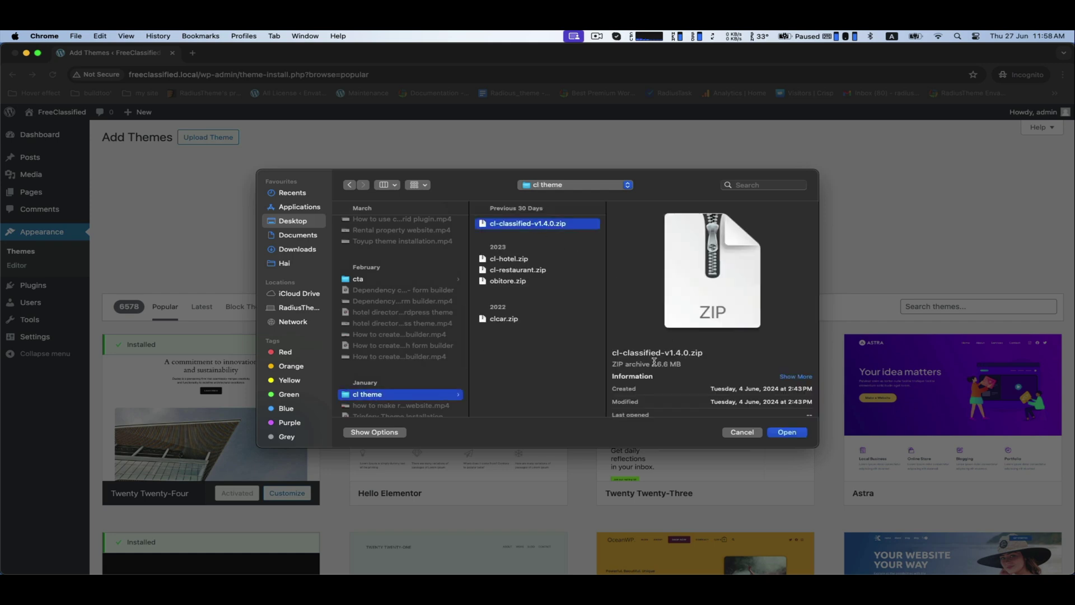
{"action": "left_click", "coordinate": [787, 434]}
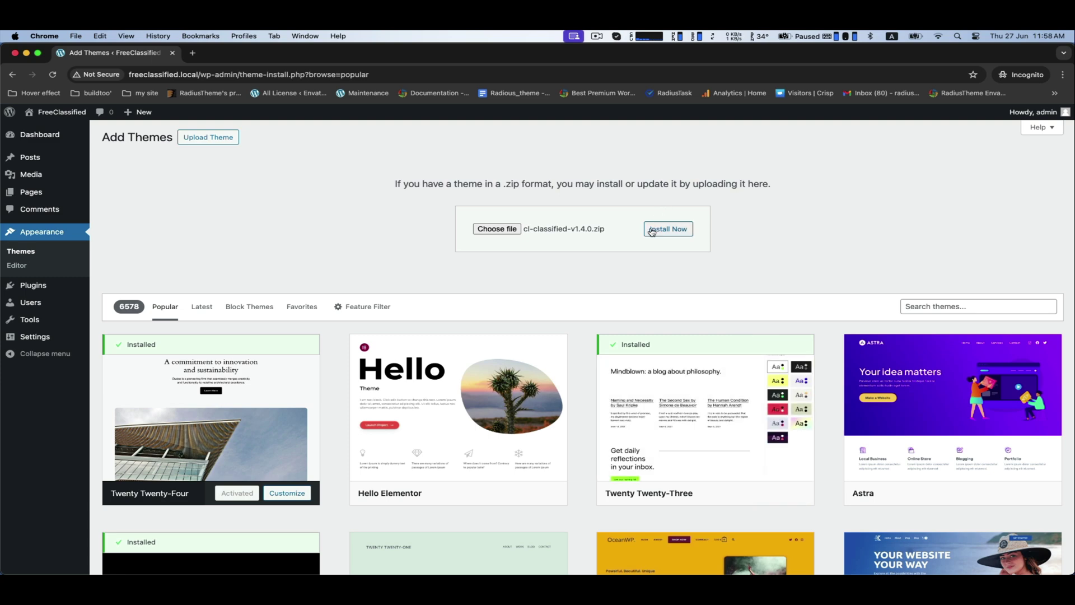
Step: Install the uploaded CL Classified theme package and activate it
{"action": "left_click", "coordinate": [662, 232]}
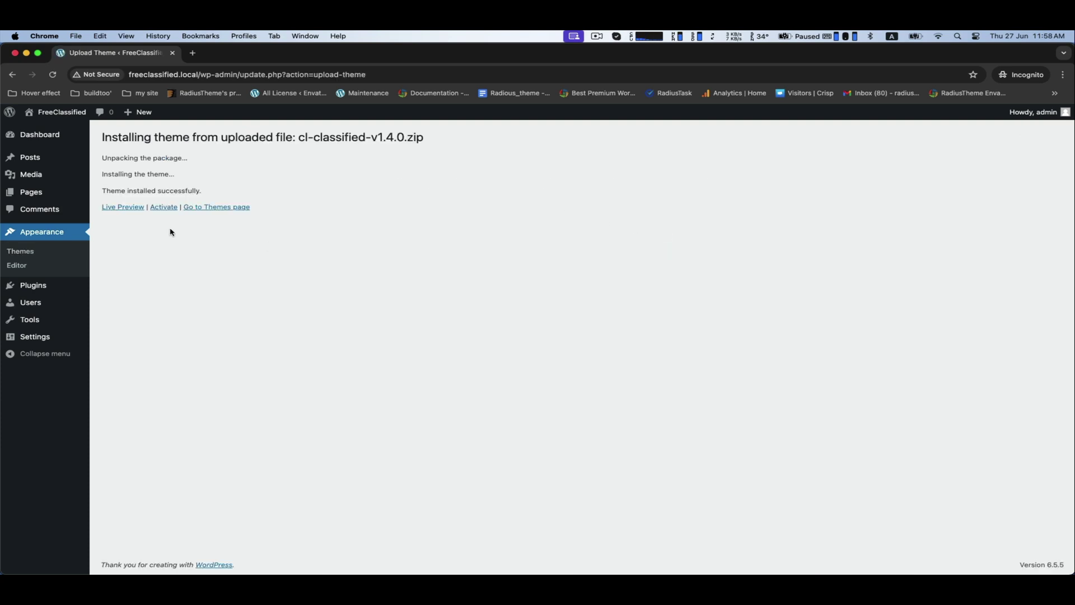
{"action": "left_click", "coordinate": [162, 209]}
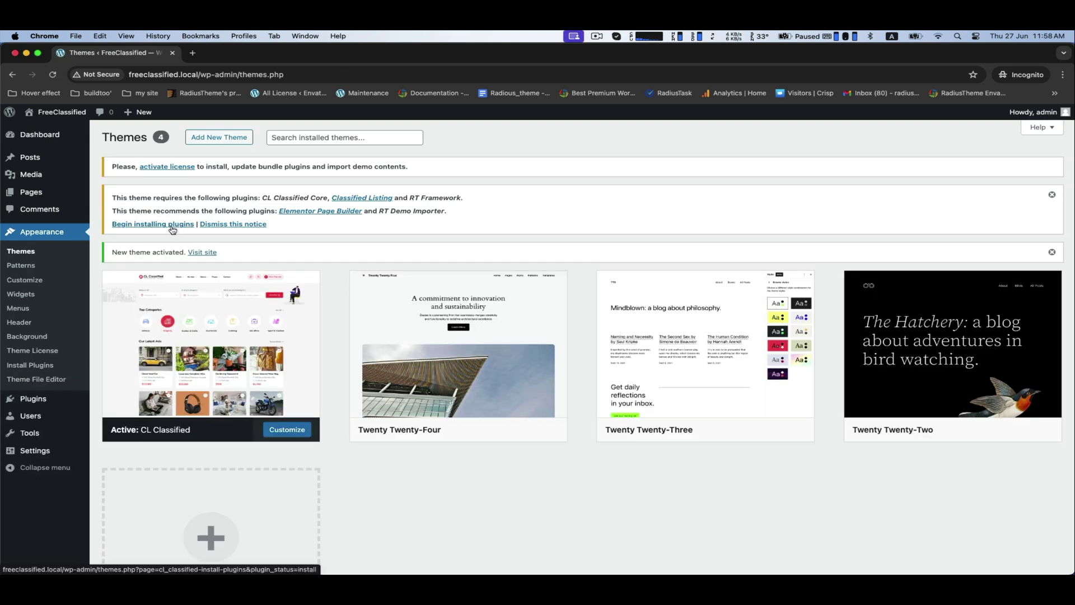
Step: Go to the CL Classified theme license page from the Themes notice
{"action": "left_click", "coordinate": [156, 168]}
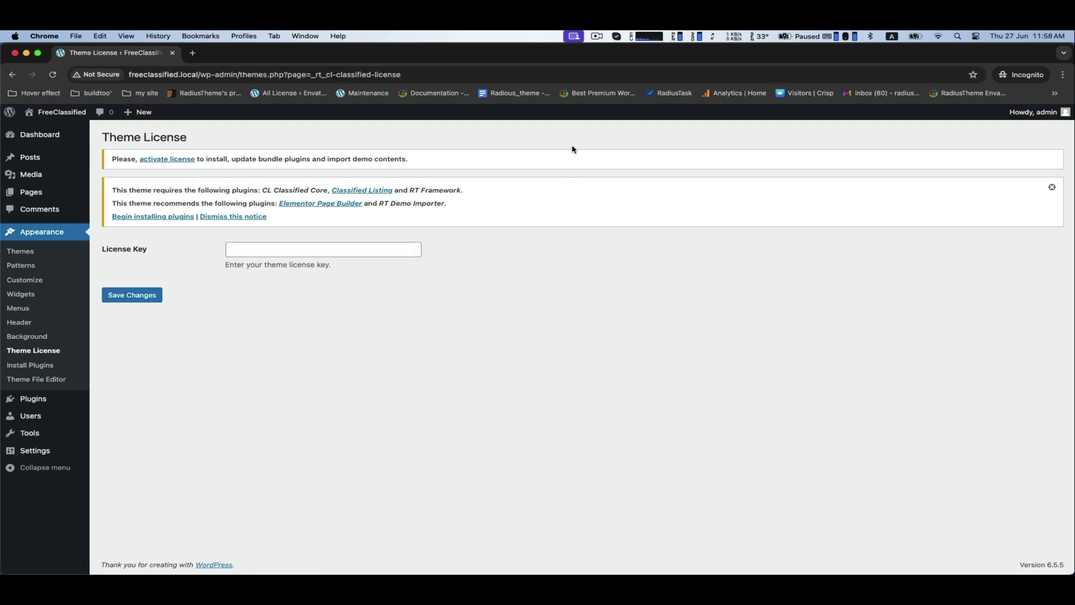
Step: Paste and save the theme license key, then begin installing the required plugins
{"action": "left_click", "coordinate": [234, 249]}
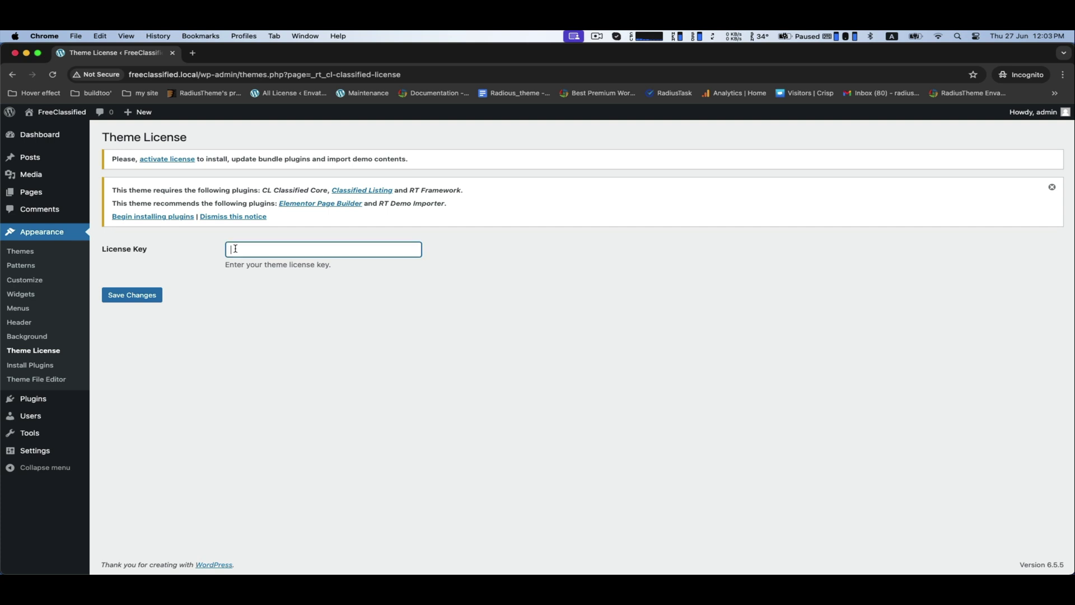
{"action": "right_click", "coordinate": [338, 248]}
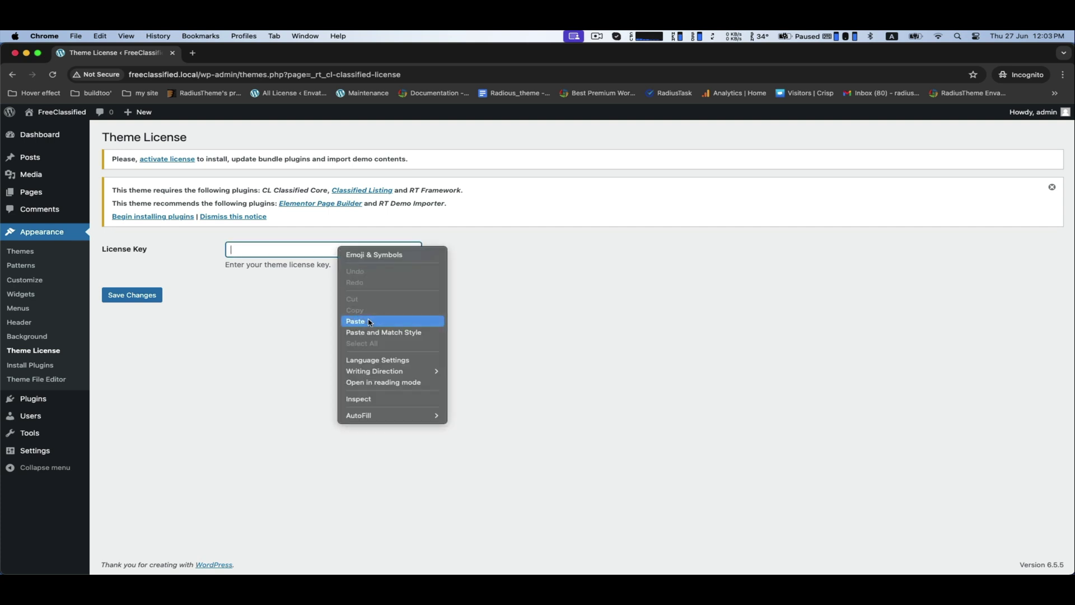
{"action": "left_click", "coordinate": [369, 322]}
{"action": "left_click", "coordinate": [145, 297]}
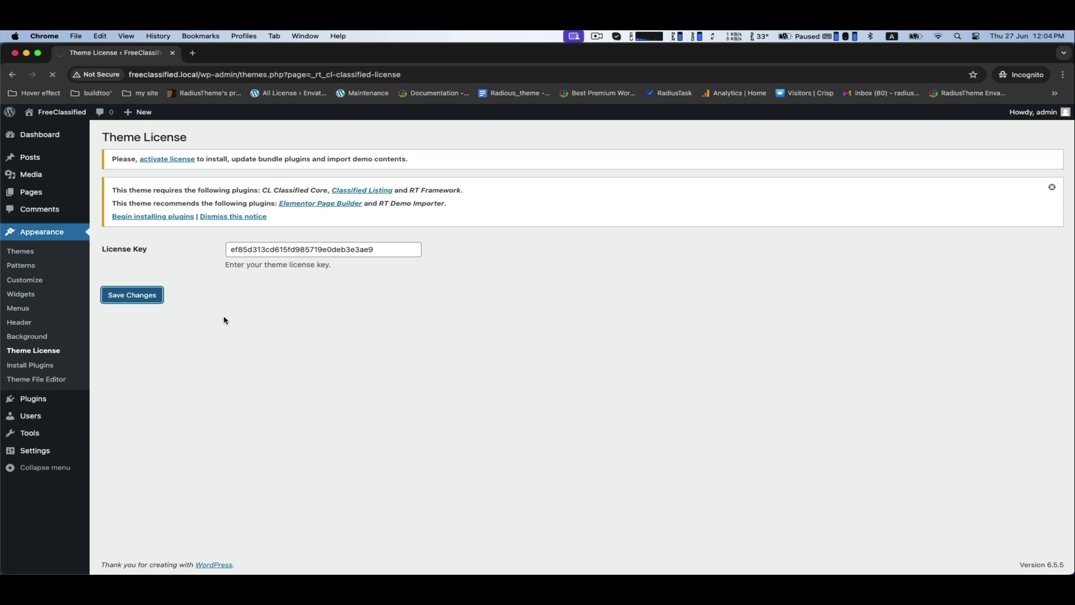
{"action": "left_click", "coordinate": [146, 189]}
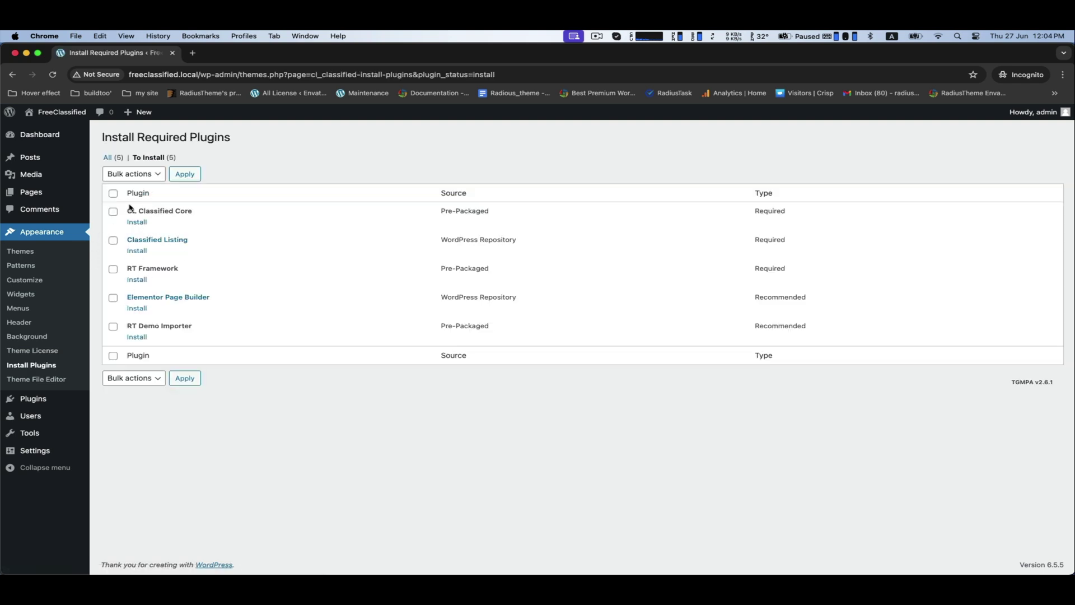
Step: Bulk-install all five required plugins and return to the Required Plugins Installer
{"action": "left_click", "coordinate": [132, 174]}
{"action": "left_click", "coordinate": [128, 186]}
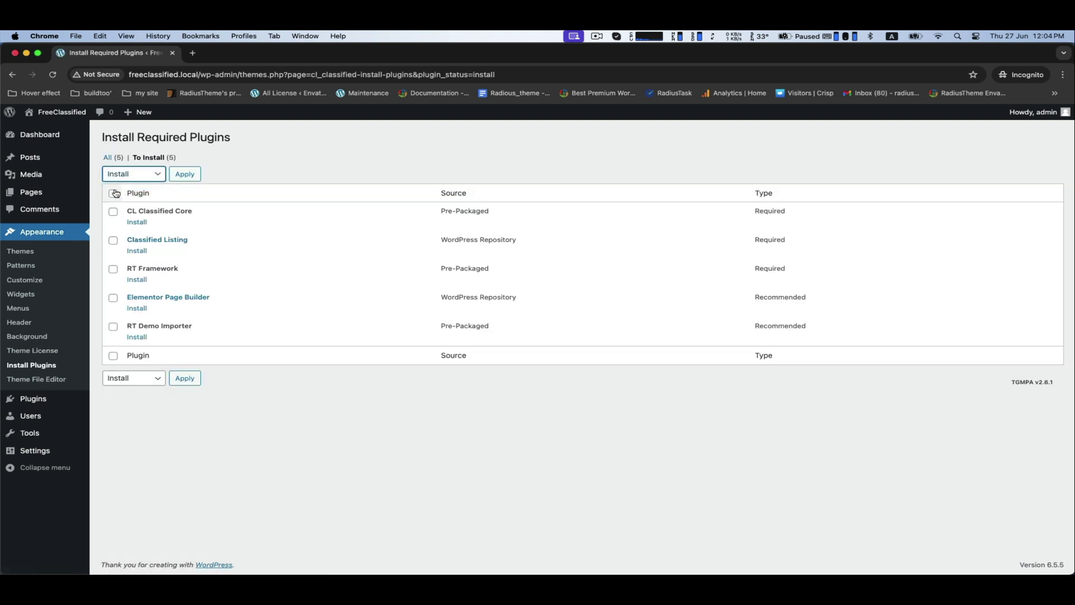
{"action": "left_click", "coordinate": [113, 194]}
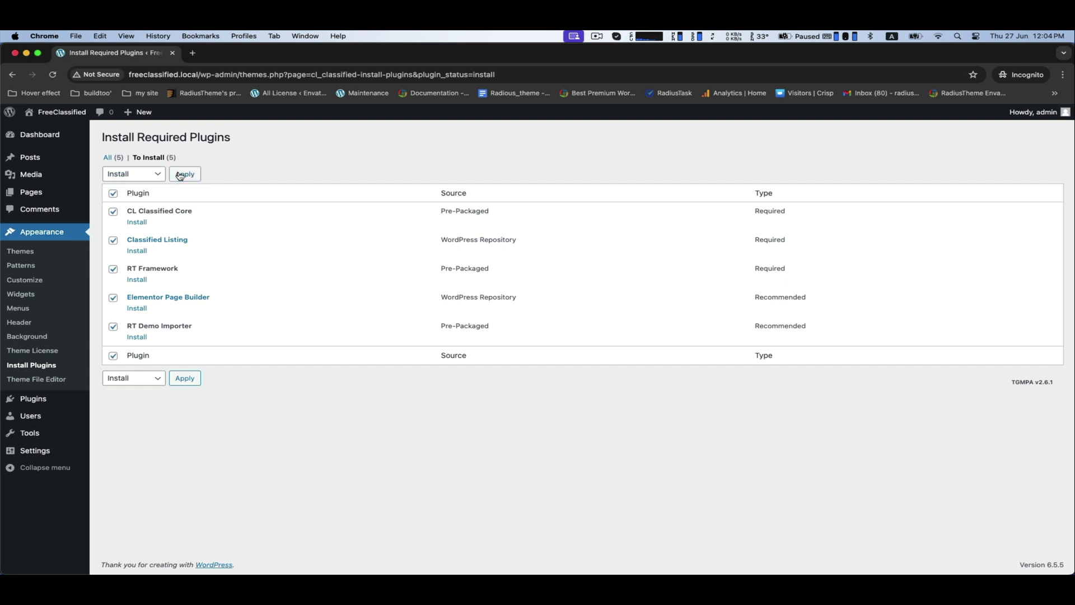
{"action": "left_click", "coordinate": [180, 176]}
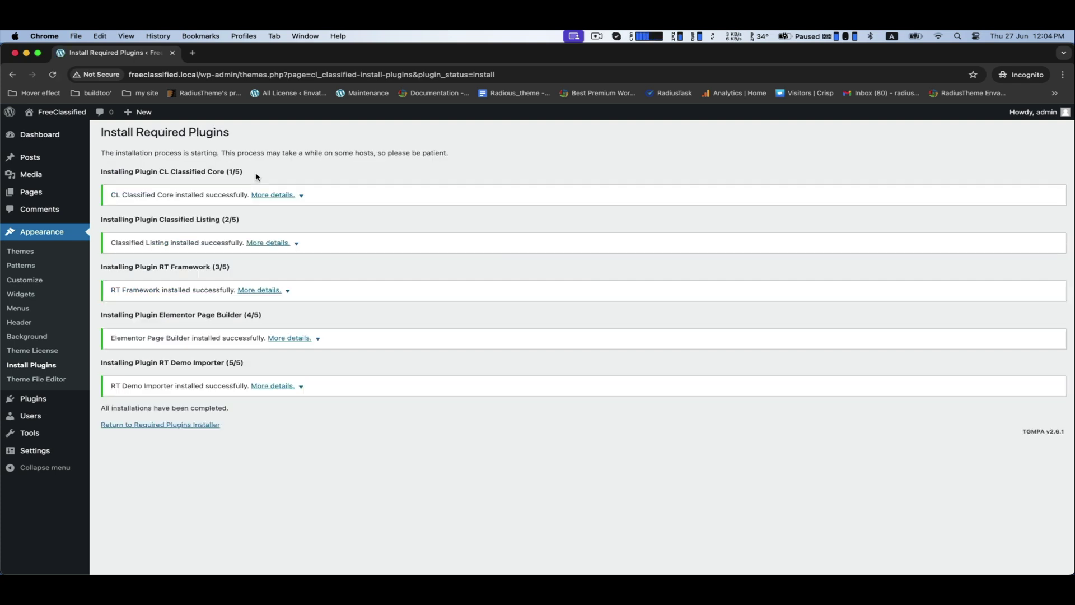
{"action": "left_click", "coordinate": [172, 424]}
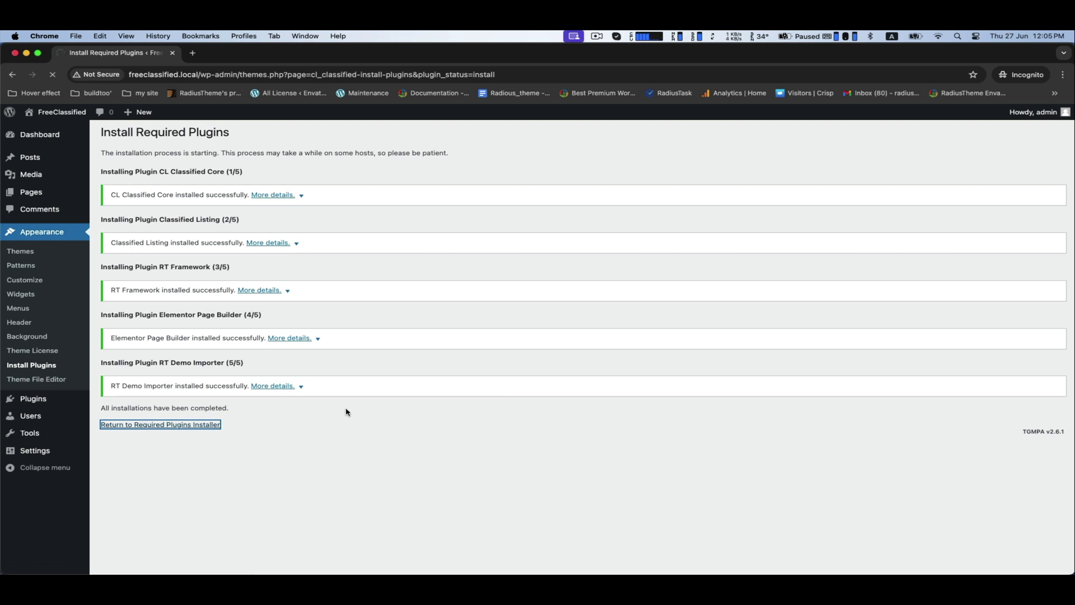
Step: Bulk-activate all five installed plugins and go back to the Dashboard
{"action": "left_click", "coordinate": [113, 193]}
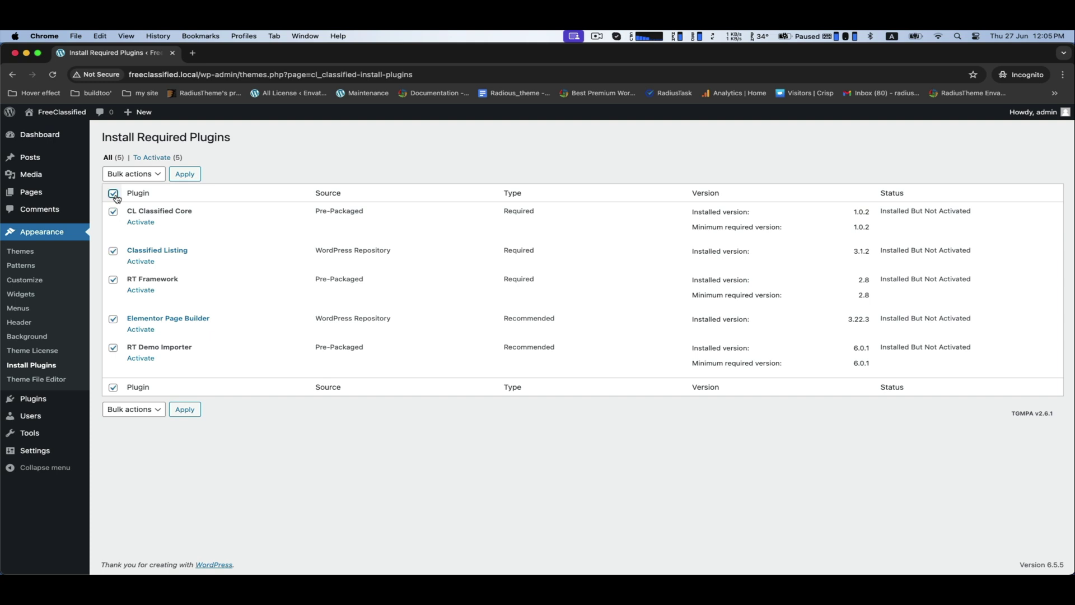
{"action": "left_click", "coordinate": [134, 174]}
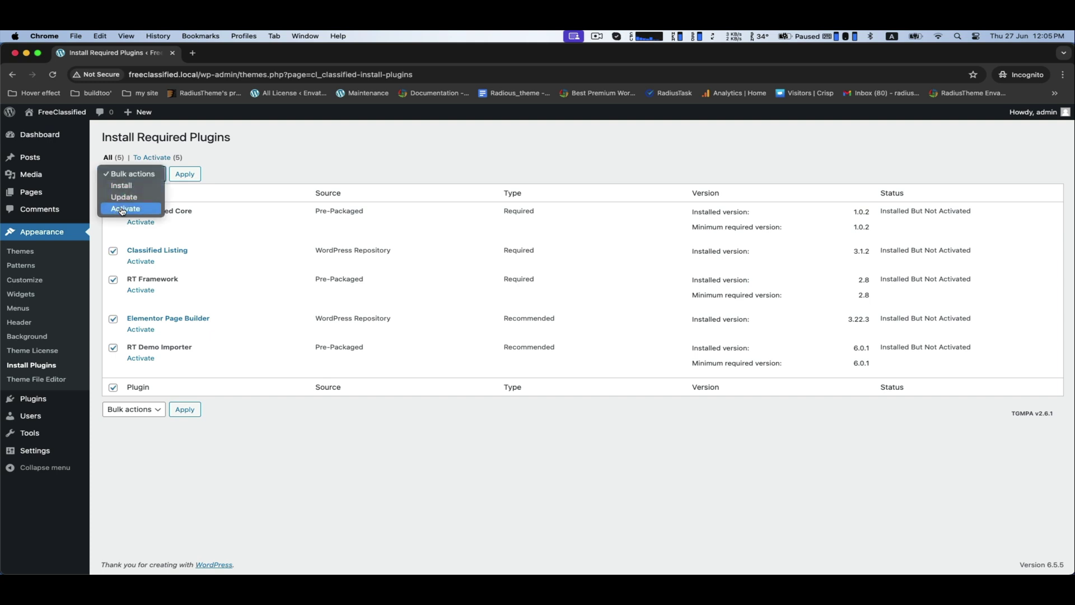
{"action": "left_click", "coordinate": [122, 210]}
{"action": "left_click", "coordinate": [185, 173]}
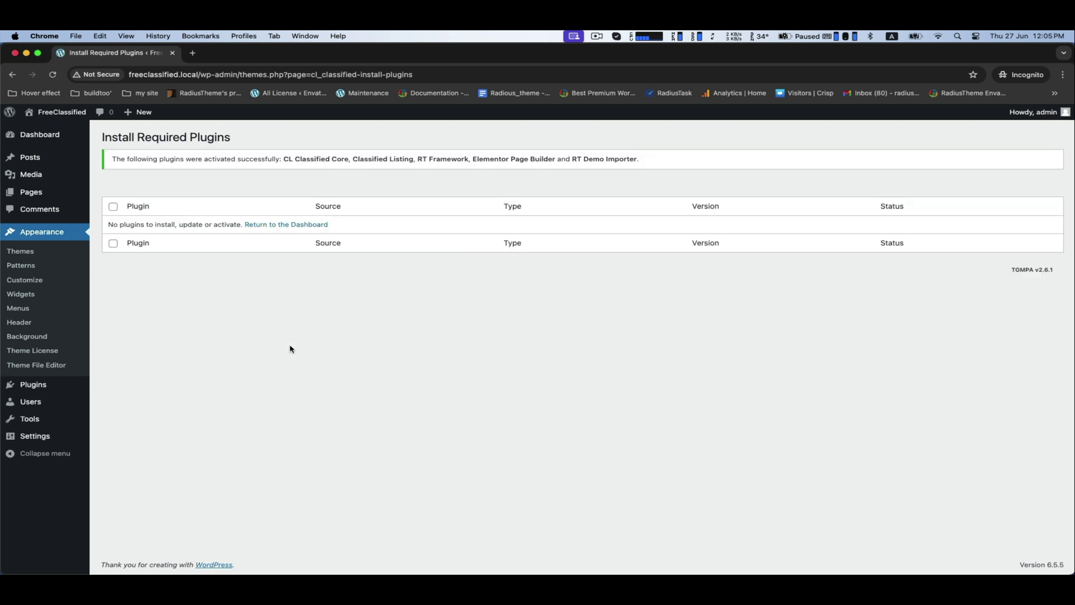
{"action": "left_click", "coordinate": [75, 136]}
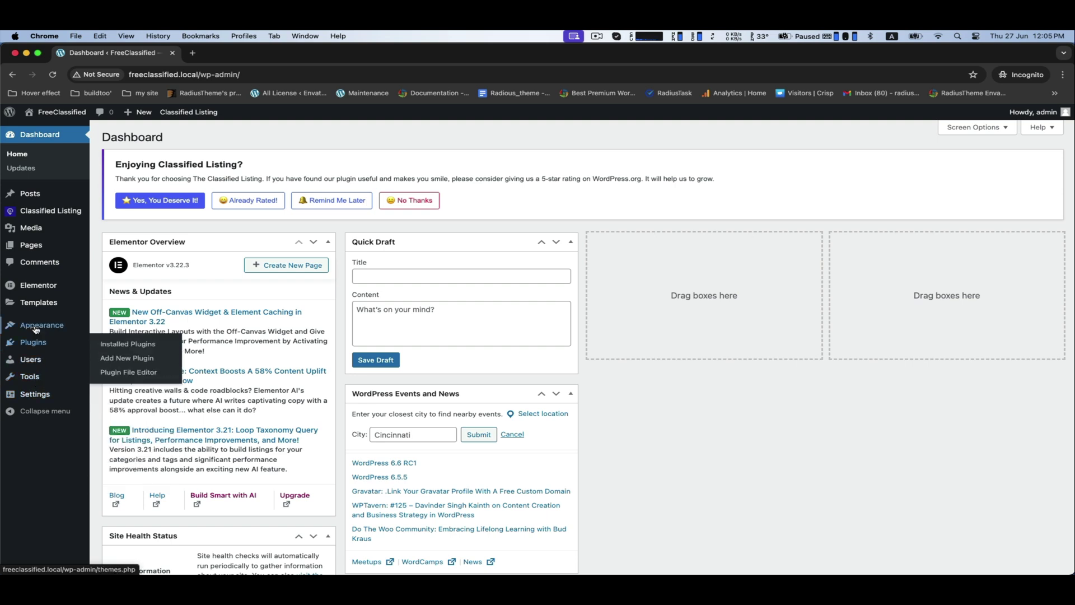
Step: Run RT Demo Importer's Home demo content install, confirming the data replacement
{"action": "left_click", "coordinate": [112, 345]}
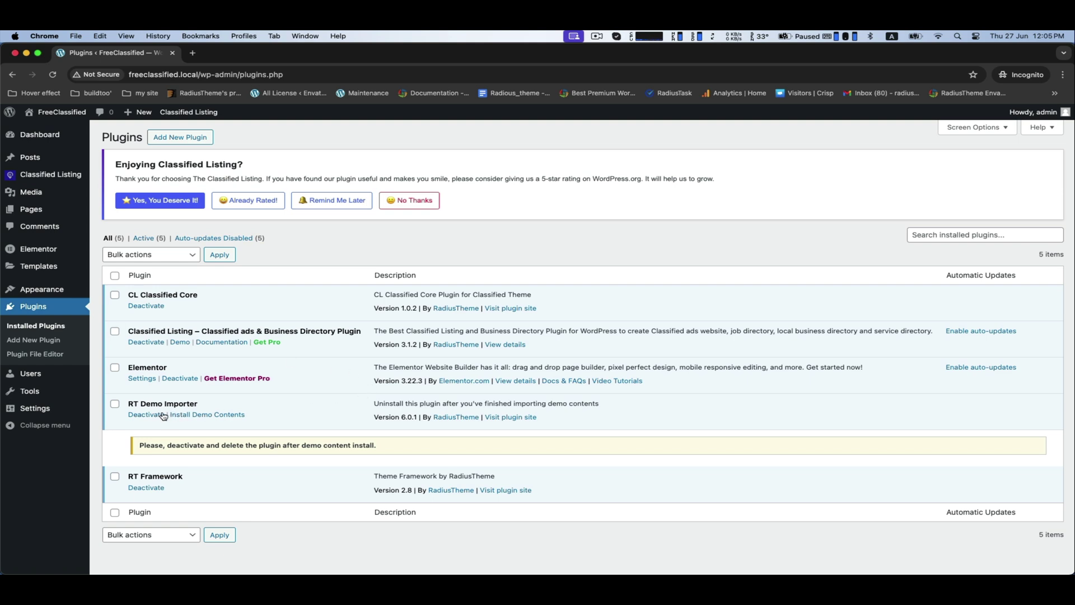
{"action": "left_click", "coordinate": [211, 416]}
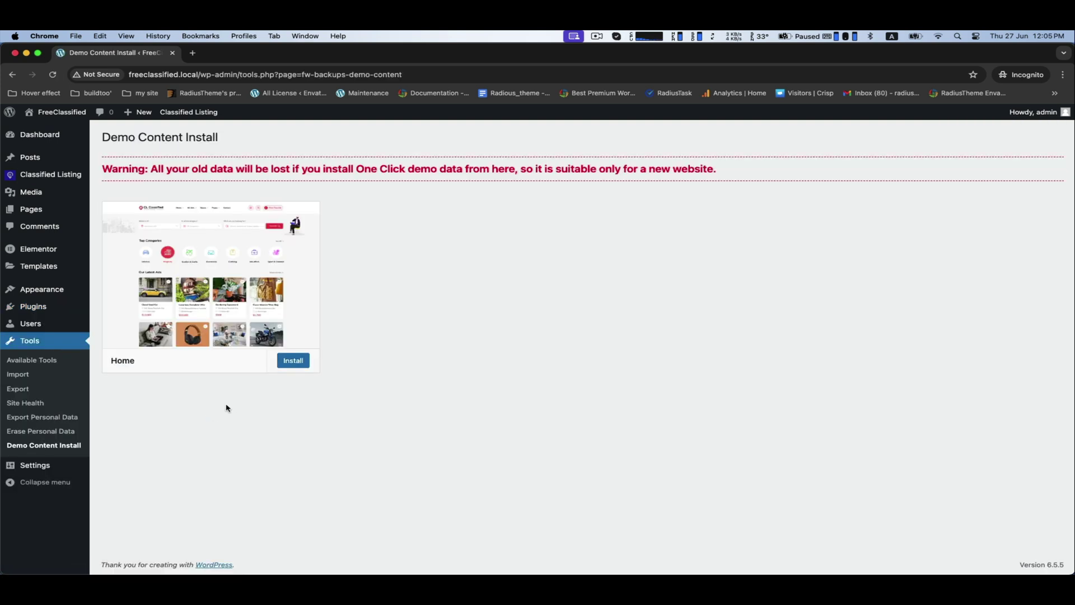
{"action": "left_click", "coordinate": [295, 361]}
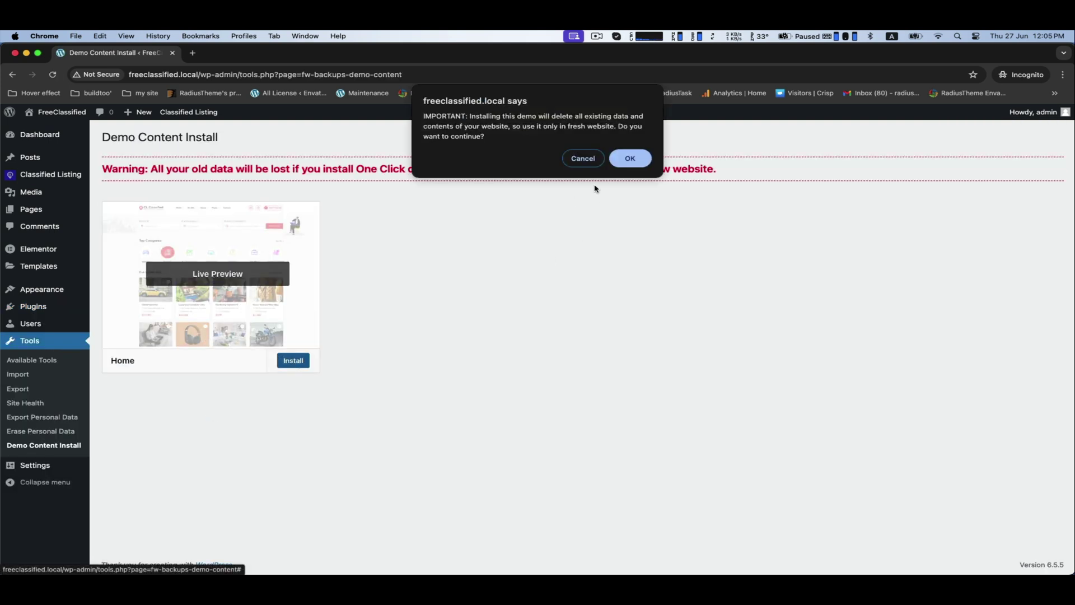
{"action": "key", "text": "Return"}
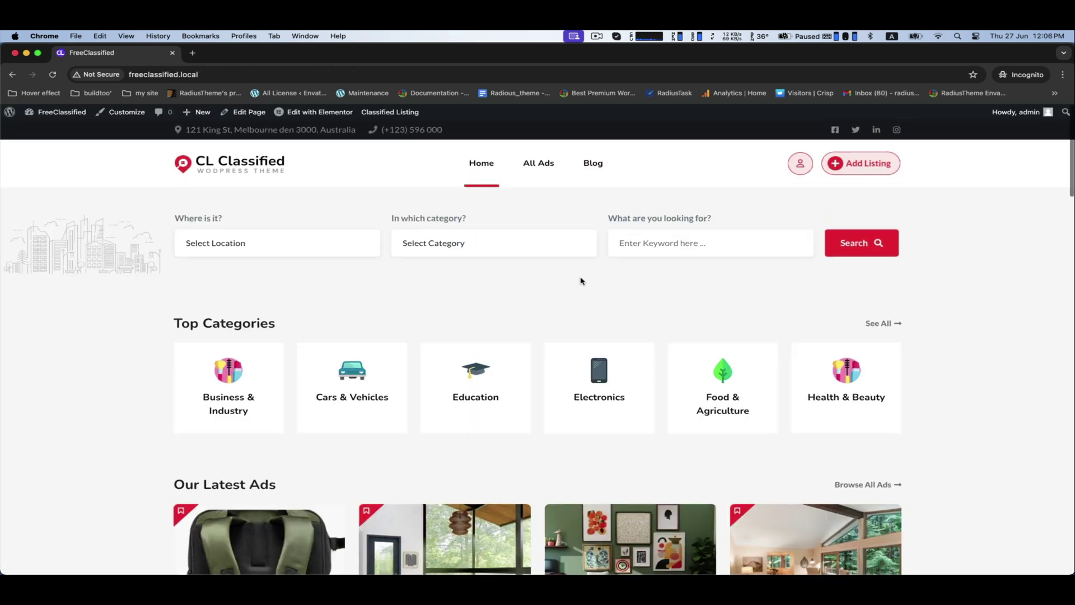
{"action": "scroll", "coordinate": [581, 282], "scroll_direction": "down", "scroll_amount": 2}
{"action": "scroll", "coordinate": [580, 282], "scroll_direction": "down", "scroll_amount": 3}
{"action": "scroll", "coordinate": [581, 281], "scroll_direction": "down", "scroll_amount": 2}
{"action": "scroll", "coordinate": [581, 281], "scroll_direction": "down", "scroll_amount": 3}
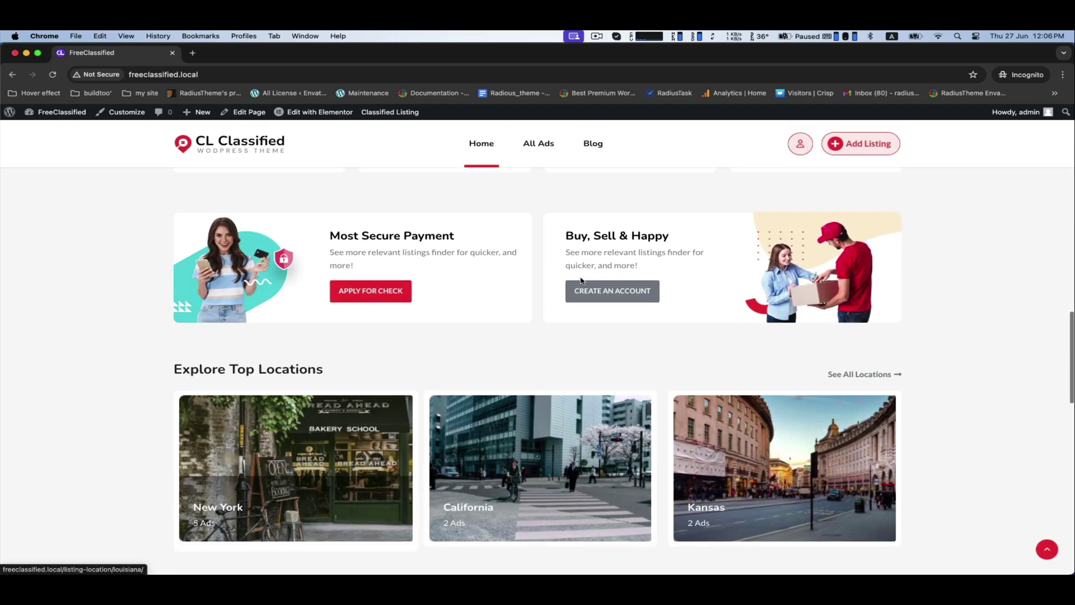
{"action": "scroll", "coordinate": [581, 281], "scroll_direction": "down", "scroll_amount": 3}
{"action": "scroll", "coordinate": [581, 282], "scroll_direction": "down", "scroll_amount": 3}
{"action": "scroll", "coordinate": [580, 282], "scroll_direction": "down", "scroll_amount": 2}
{"action": "scroll", "coordinate": [581, 281], "scroll_direction": "down", "scroll_amount": 2}
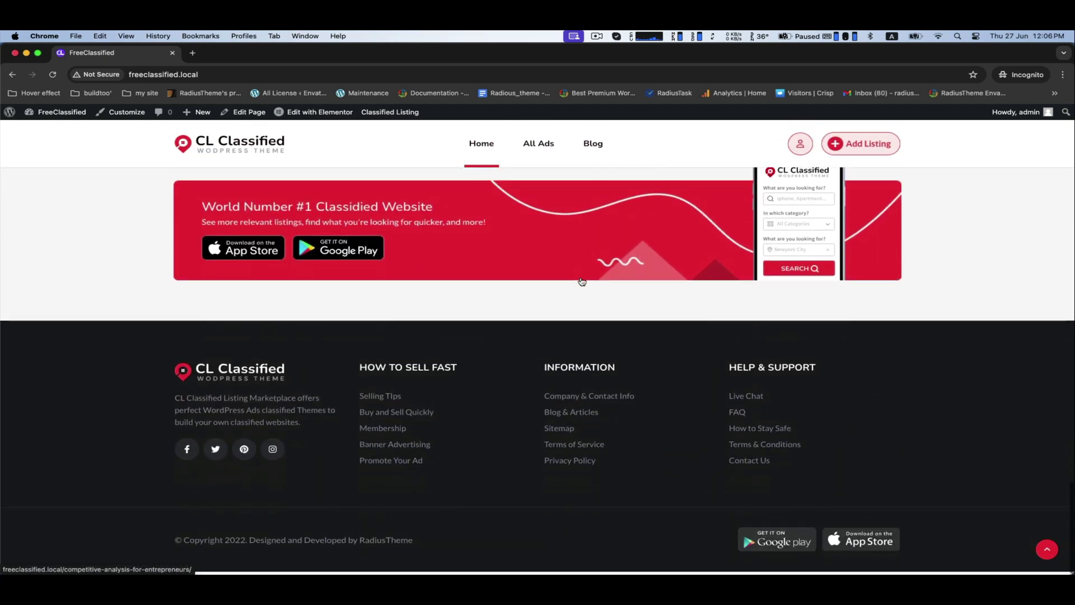
{"action": "scroll", "coordinate": [581, 282], "scroll_direction": "up", "scroll_amount": 3}
{"action": "scroll", "coordinate": [581, 282], "scroll_direction": "up", "scroll_amount": 3}
{"action": "scroll", "coordinate": [581, 281], "scroll_direction": "up", "scroll_amount": 5}
{"action": "scroll", "coordinate": [581, 281], "scroll_direction": "up", "scroll_amount": 3}
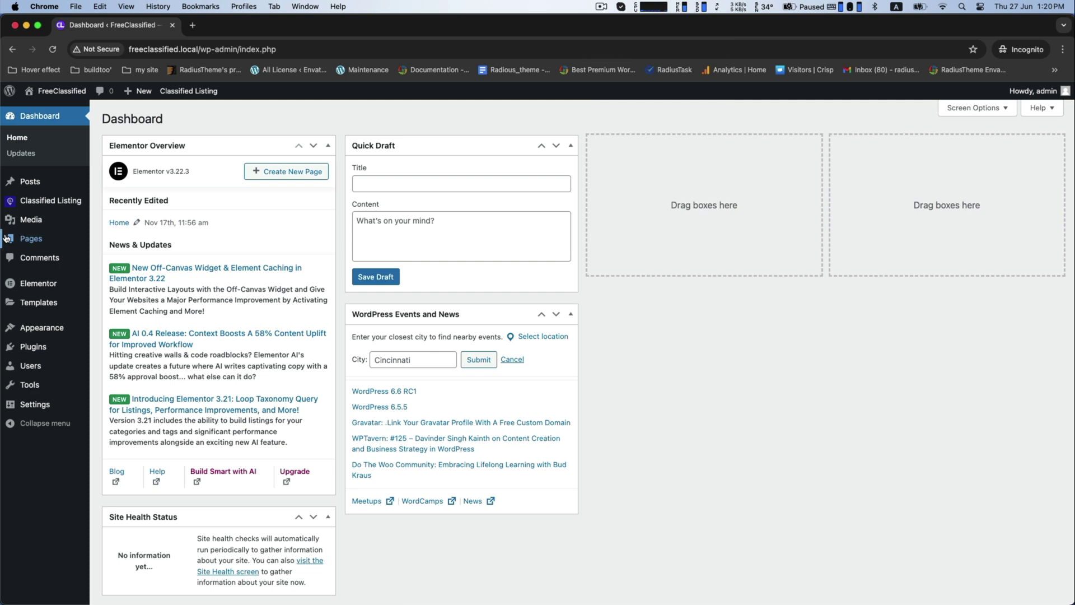
{"action": "mouse_move", "coordinate": [51, 201]}
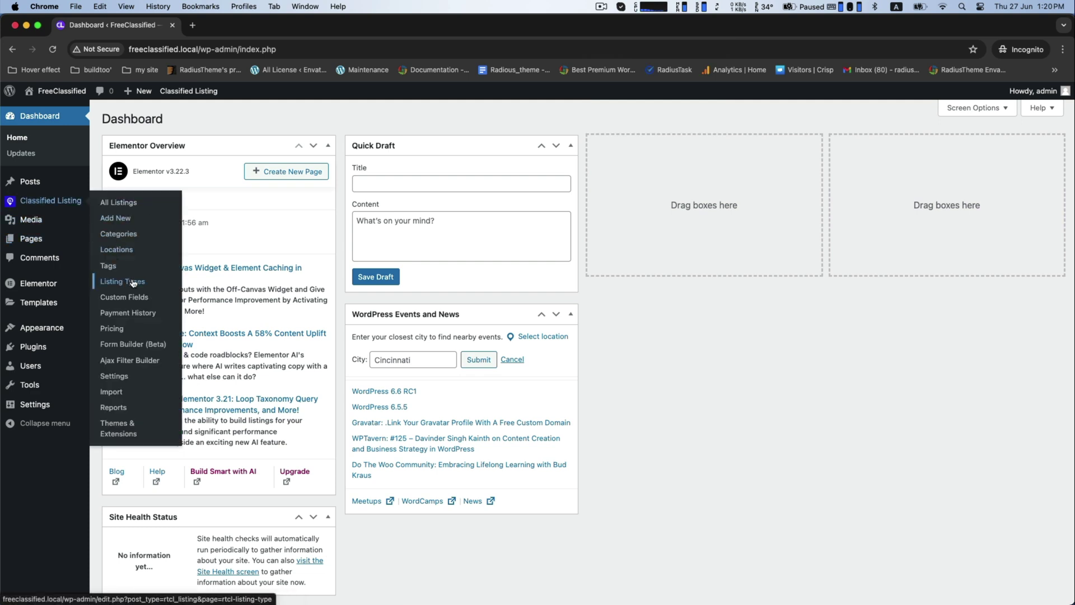
Step: Add Buy, Exchange and Rent as listing types alongside Sell, then move to Categories
{"action": "left_click", "coordinate": [116, 282]}
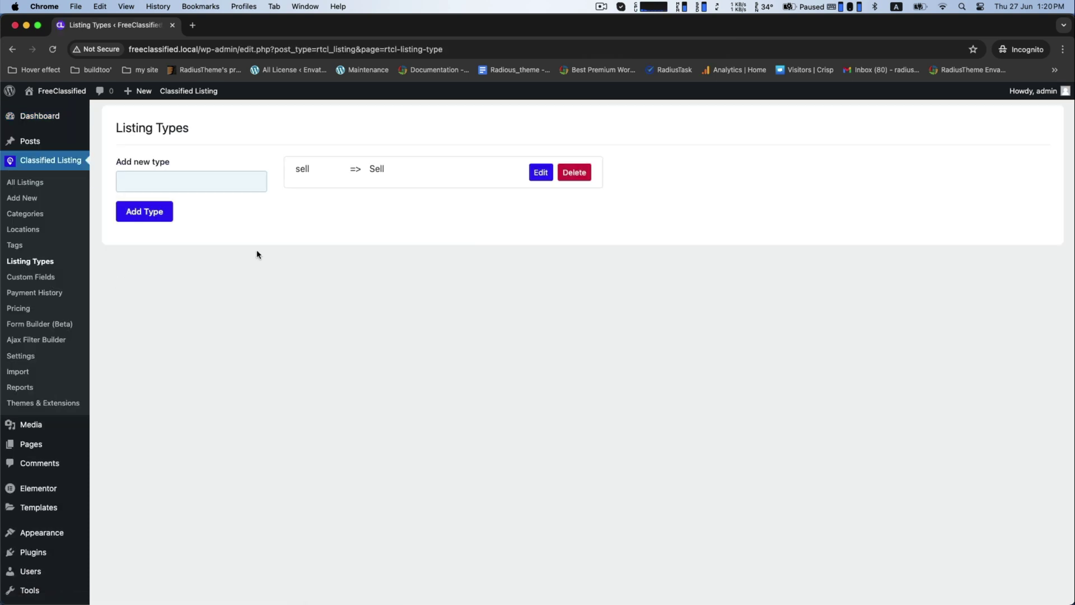
{"action": "left_click", "coordinate": [221, 178]}
{"action": "type", "text": "Buy"}
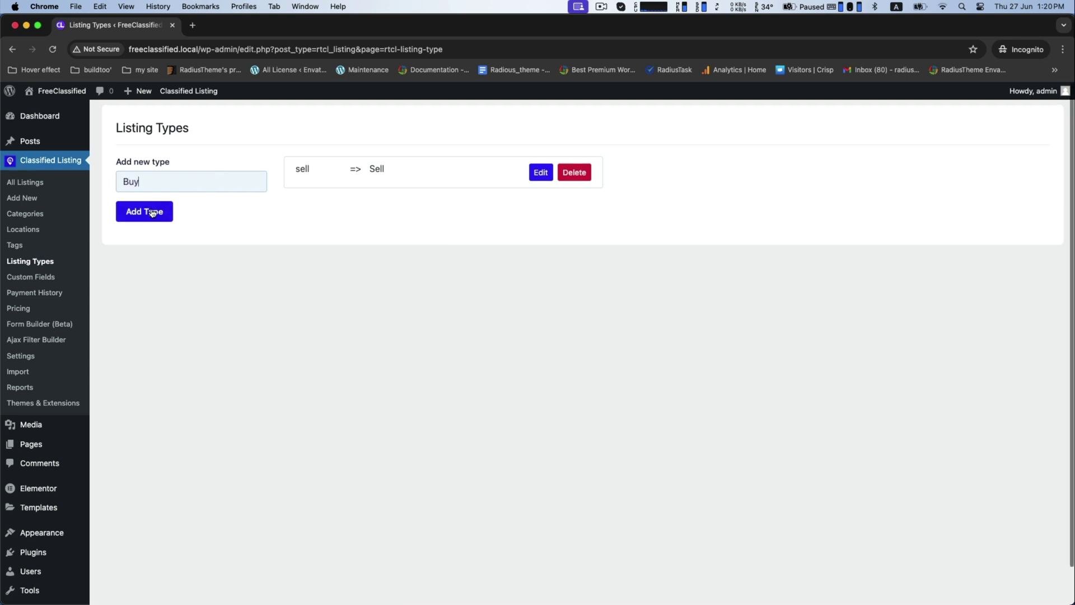
{"action": "left_click", "coordinate": [145, 212]}
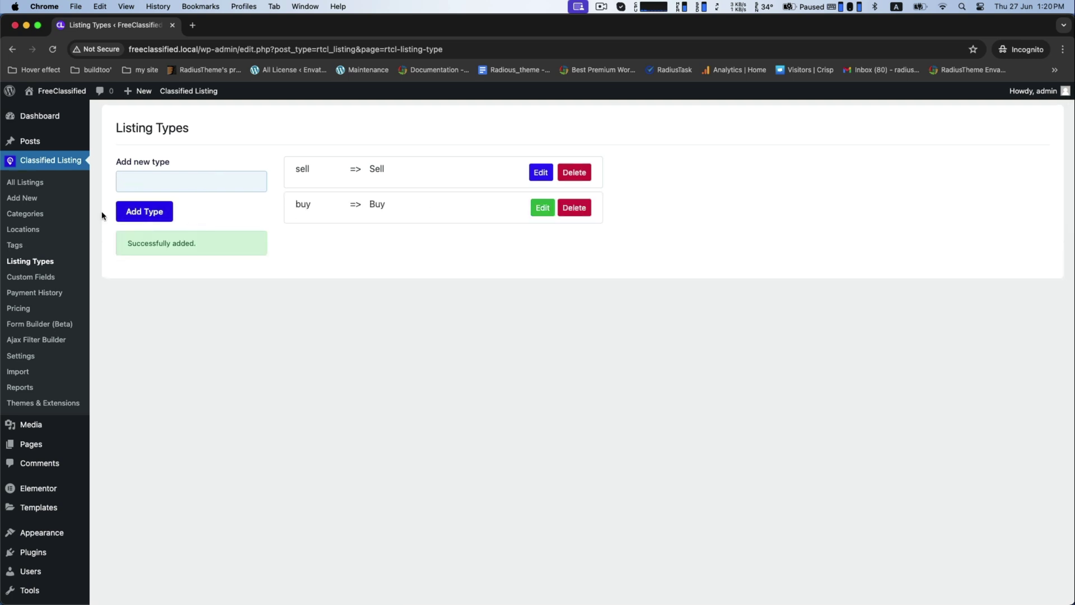
{"action": "left_click", "coordinate": [154, 184]}
{"action": "type", "text": "Exchange"}
{"action": "left_click", "coordinate": [144, 212]}
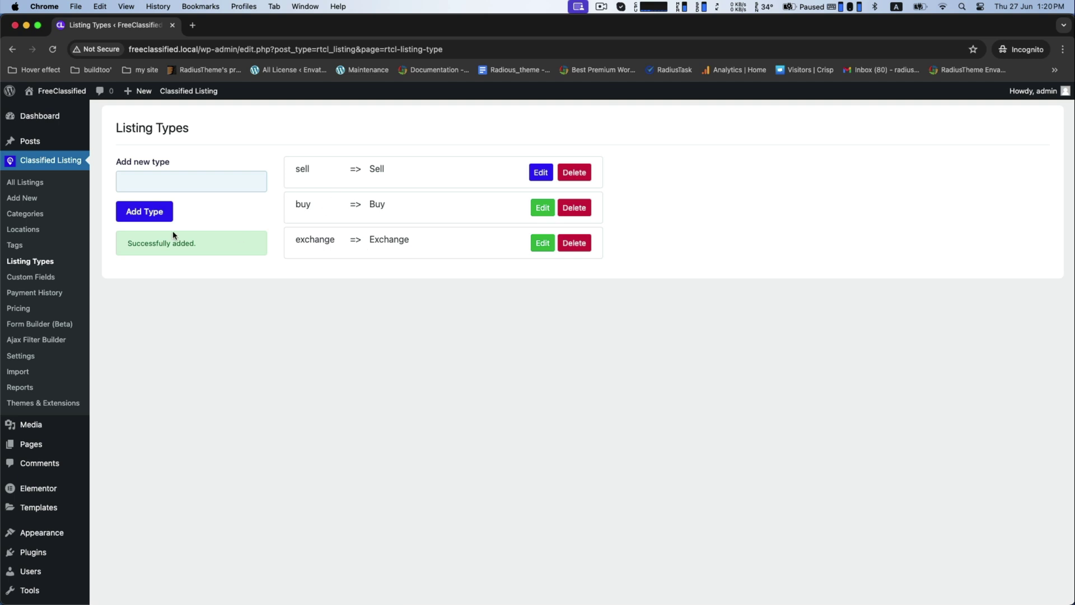
{"action": "left_click", "coordinate": [166, 176]}
{"action": "type", "text": "Rent"}
{"action": "left_click", "coordinate": [148, 212]}
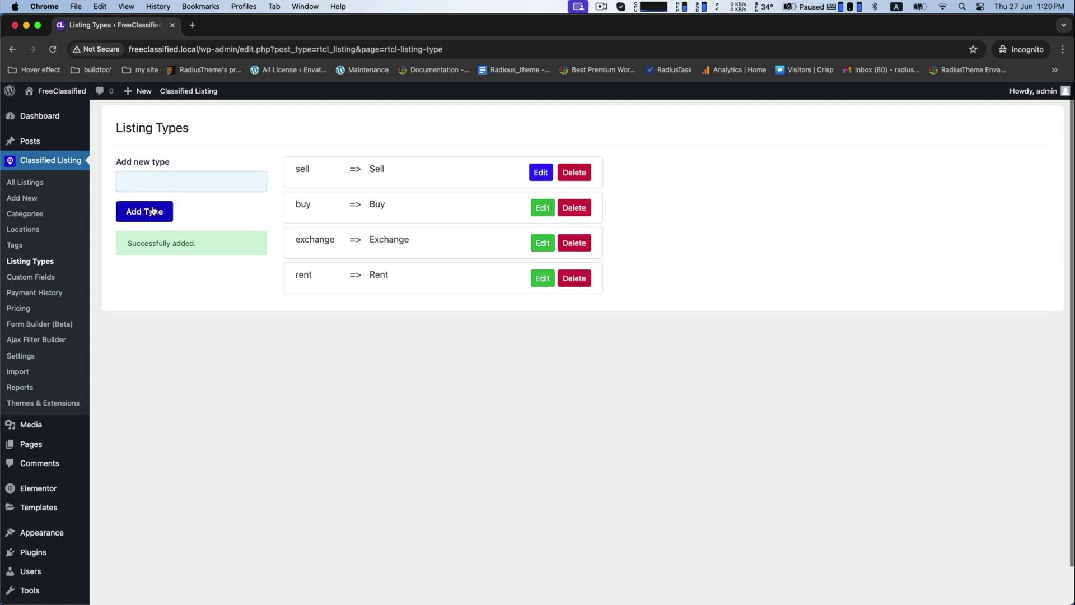
{"action": "left_click", "coordinate": [34, 214]}
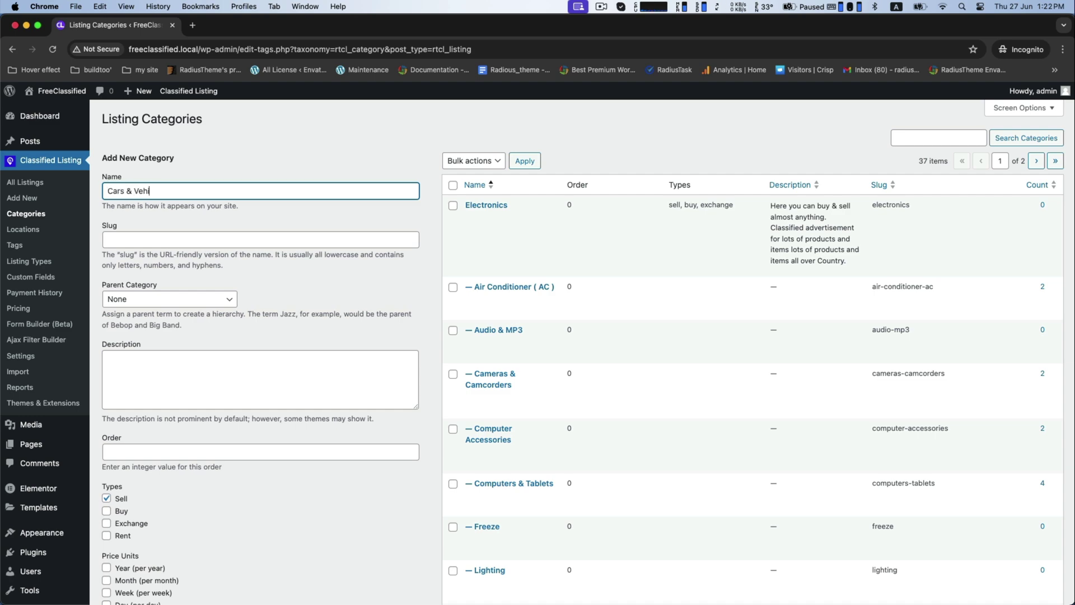
{"action": "scroll", "coordinate": [148, 294], "scroll_direction": "down", "scroll_amount": 5}
{"action": "scroll", "coordinate": [142, 355], "scroll_direction": "down", "scroll_amount": 1}
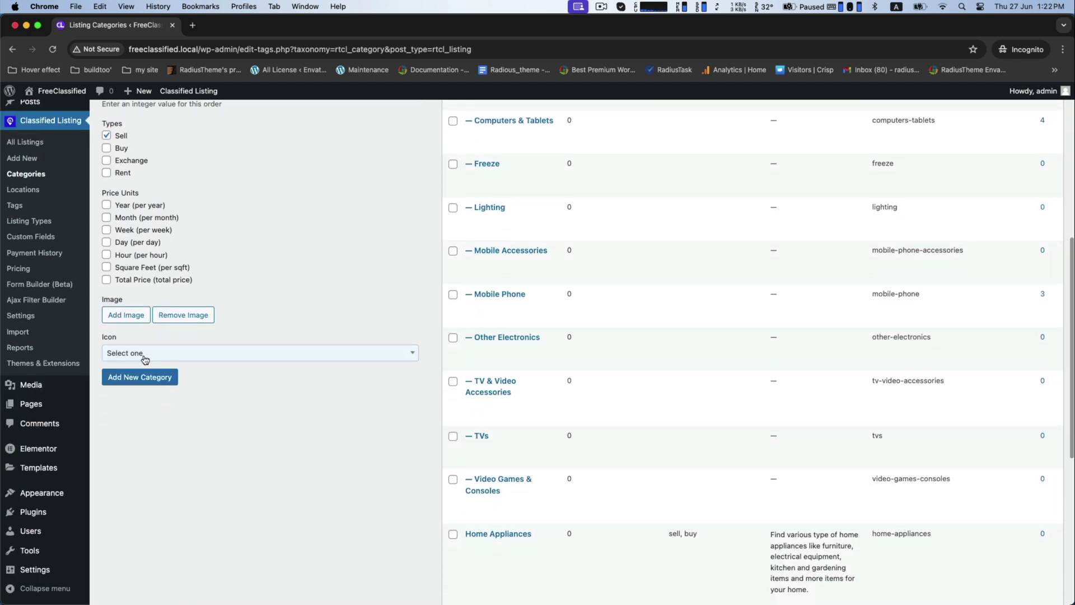
Step: Attach the car image from the Media Library and create the Cars & Vehicles category
{"action": "left_click", "coordinate": [123, 314]}
{"action": "left_click", "coordinate": [211, 137]}
{"action": "left_click", "coordinate": [593, 475]}
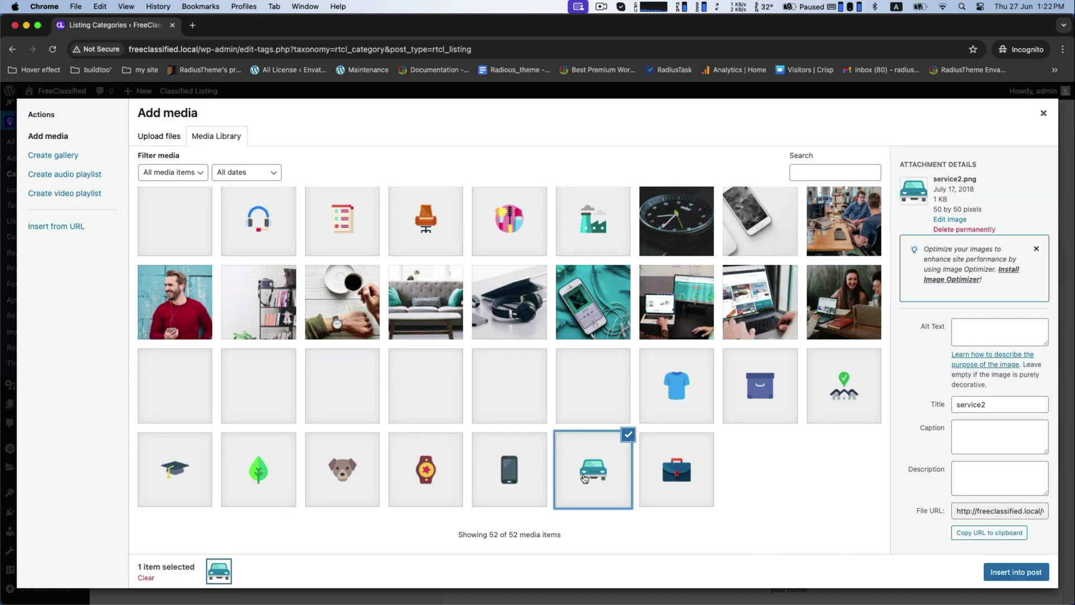
{"action": "left_click", "coordinate": [1012, 572]}
{"action": "left_click", "coordinate": [157, 408]}
{"action": "scroll", "coordinate": [244, 327], "scroll_direction": "up", "scroll_amount": 6}
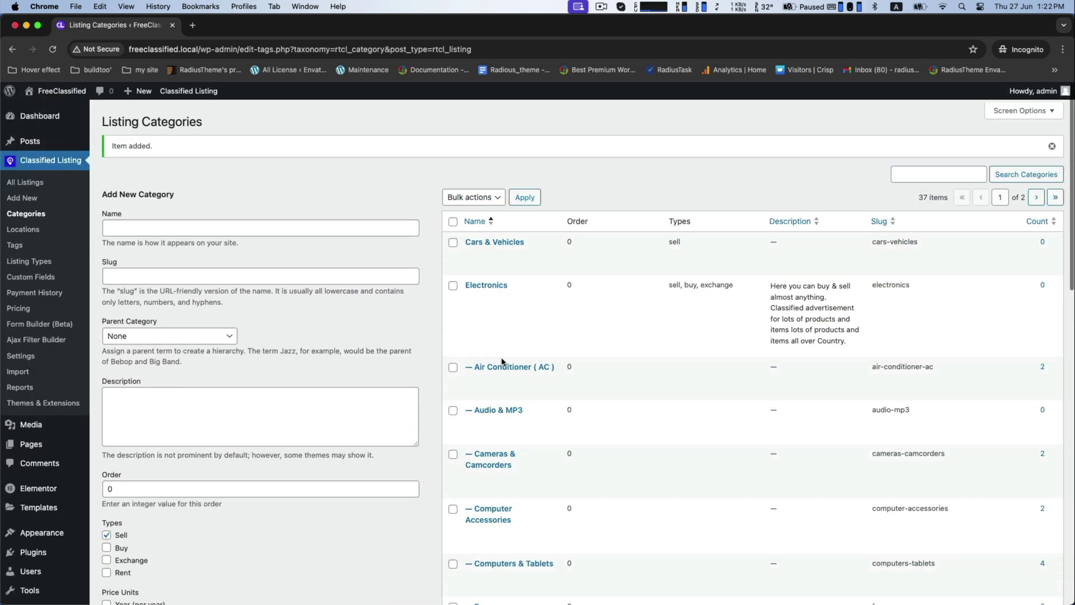
Step: Add Cars and MotorBikes subcategories with Cars & Vehicles as parent
{"action": "left_click", "coordinate": [148, 226]}
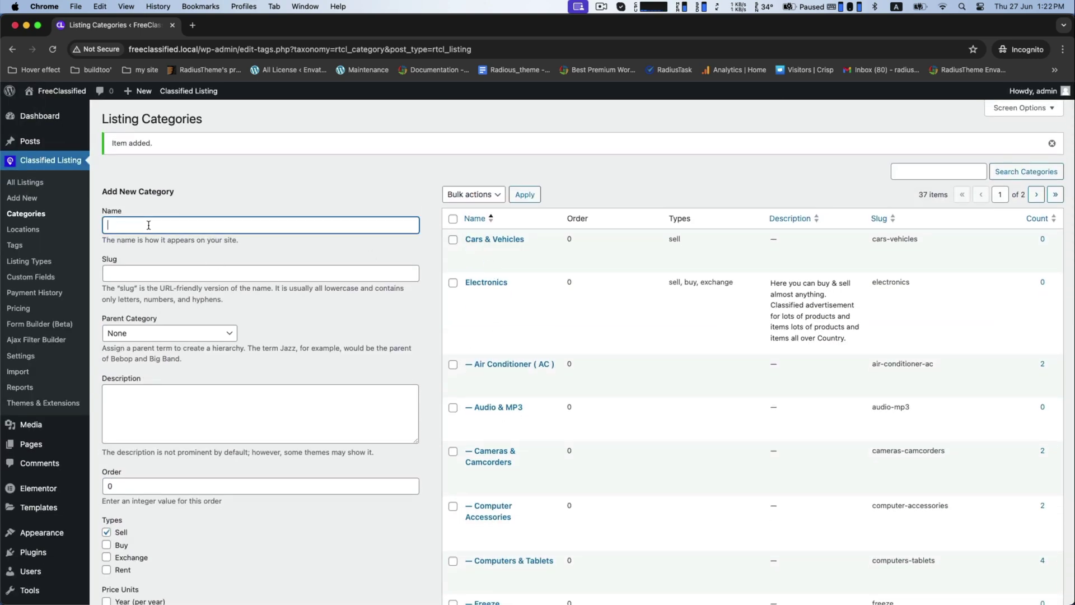
{"action": "type", "text": "Cars"}
{"action": "scroll", "coordinate": [137, 283], "scroll_direction": "down", "scroll_amount": 1}
{"action": "scroll", "coordinate": [140, 224], "scroll_direction": "down", "scroll_amount": 3}
{"action": "left_click", "coordinate": [152, 213]}
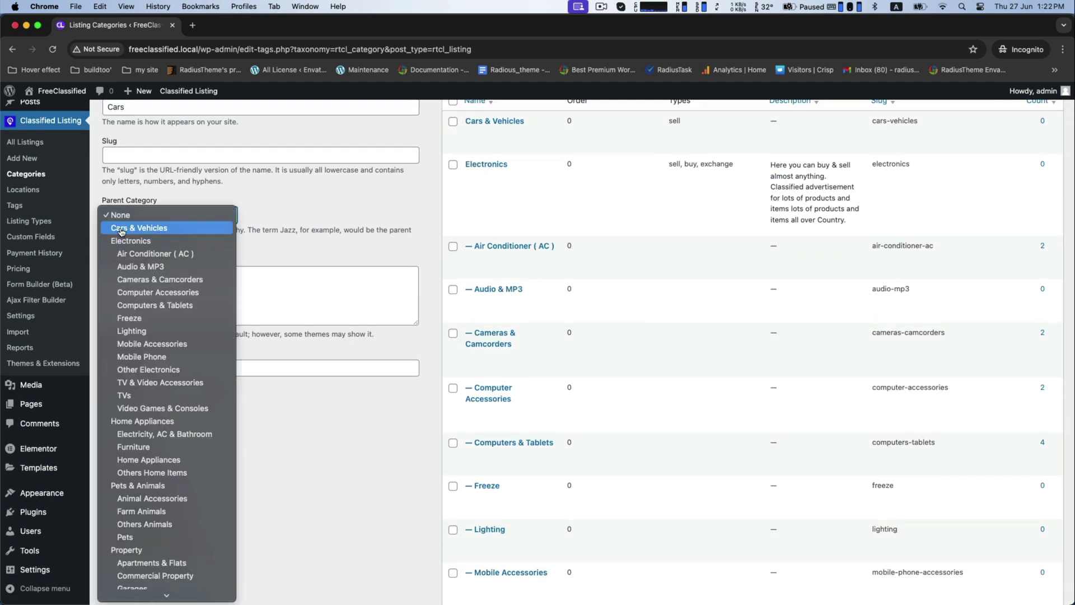
{"action": "left_click", "coordinate": [122, 226]}
{"action": "scroll", "coordinate": [181, 277], "scroll_direction": "down", "scroll_amount": 3}
{"action": "left_click", "coordinate": [126, 400]}
{"action": "scroll", "coordinate": [505, 252], "scroll_direction": "up", "scroll_amount": 5}
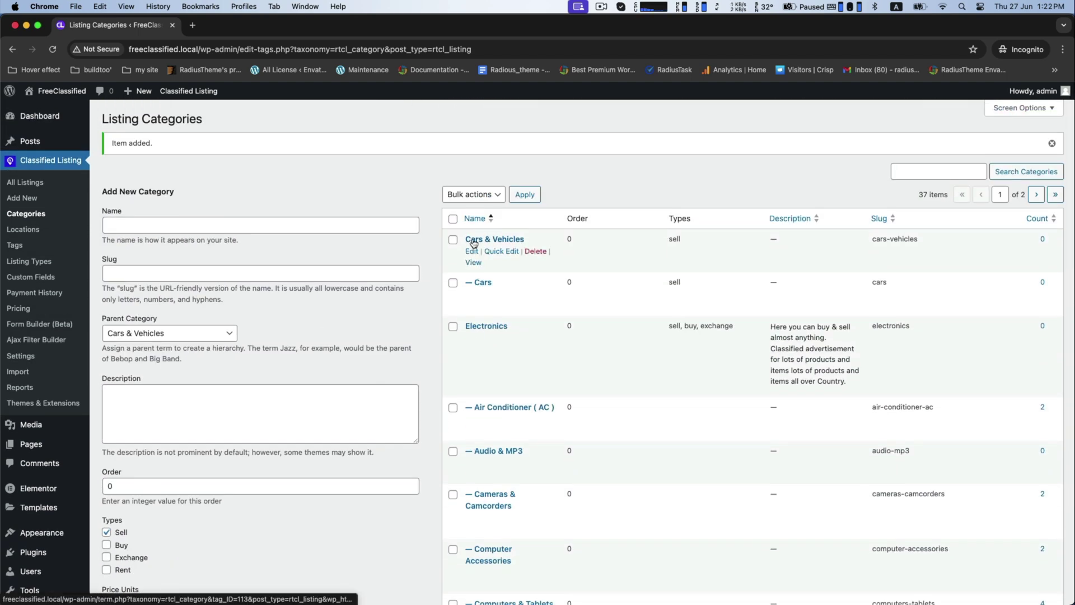
{"action": "left_click", "coordinate": [260, 225]}
{"action": "type", "text": "MotorBikes"}
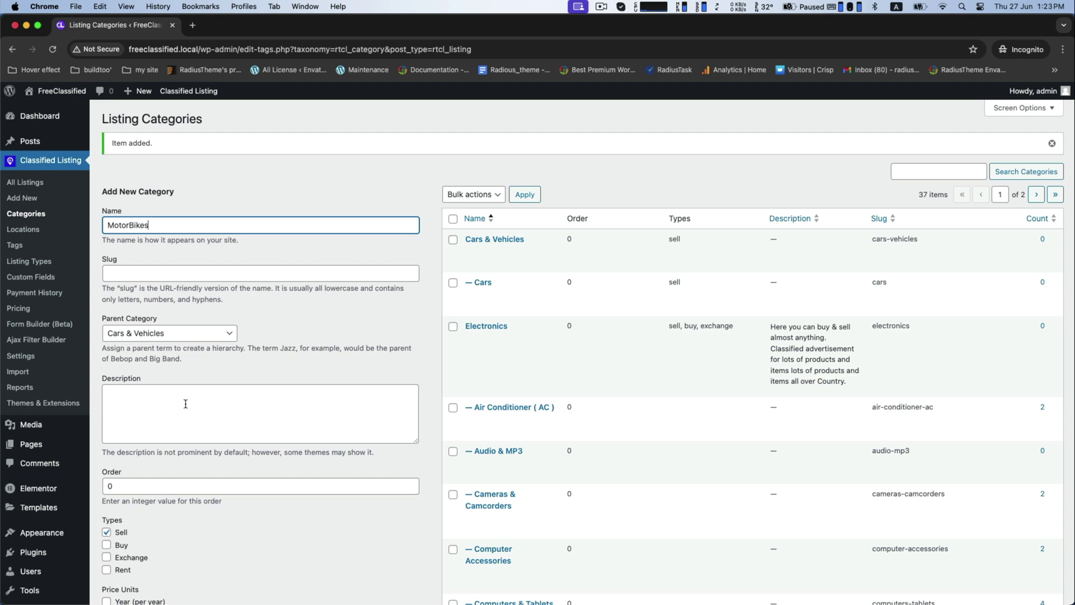
{"action": "scroll", "coordinate": [185, 403], "scroll_direction": "down", "scroll_amount": 3}
{"action": "scroll", "coordinate": [168, 395], "scroll_direction": "down", "scroll_amount": 5}
{"action": "left_click", "coordinate": [154, 401]}
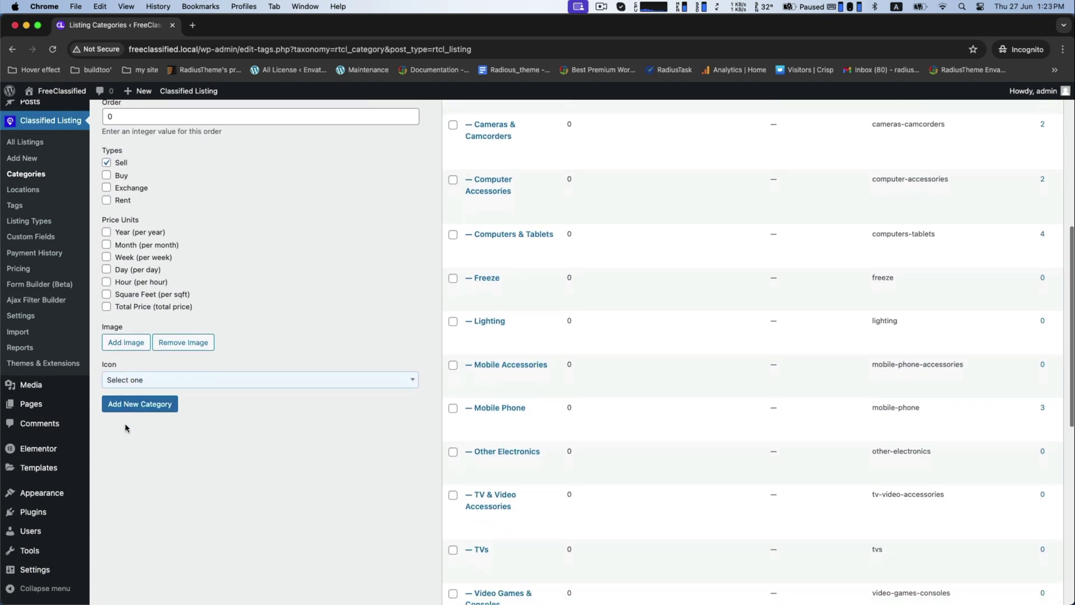
{"action": "scroll", "coordinate": [495, 311], "scroll_direction": "up", "scroll_amount": 10}
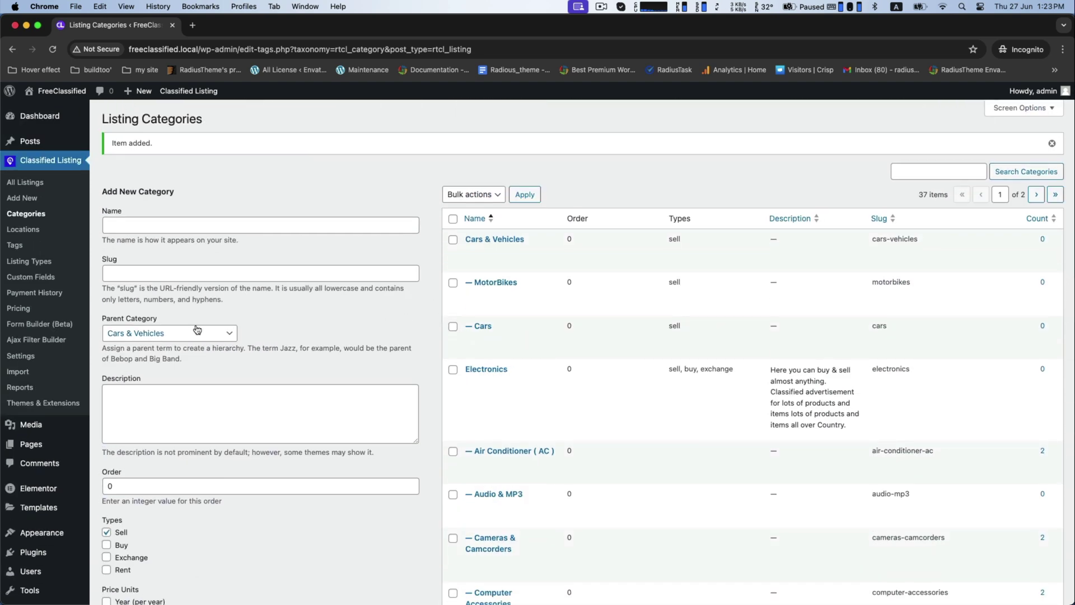
Step: Quick Edit MotorBikes to 'Motor Bikes', then add Boats and Auto Parts subcategories
{"action": "left_click", "coordinate": [501, 295]}
{"action": "type", "text": "Motor Bikes"}
{"action": "left_click", "coordinate": [519, 302]}
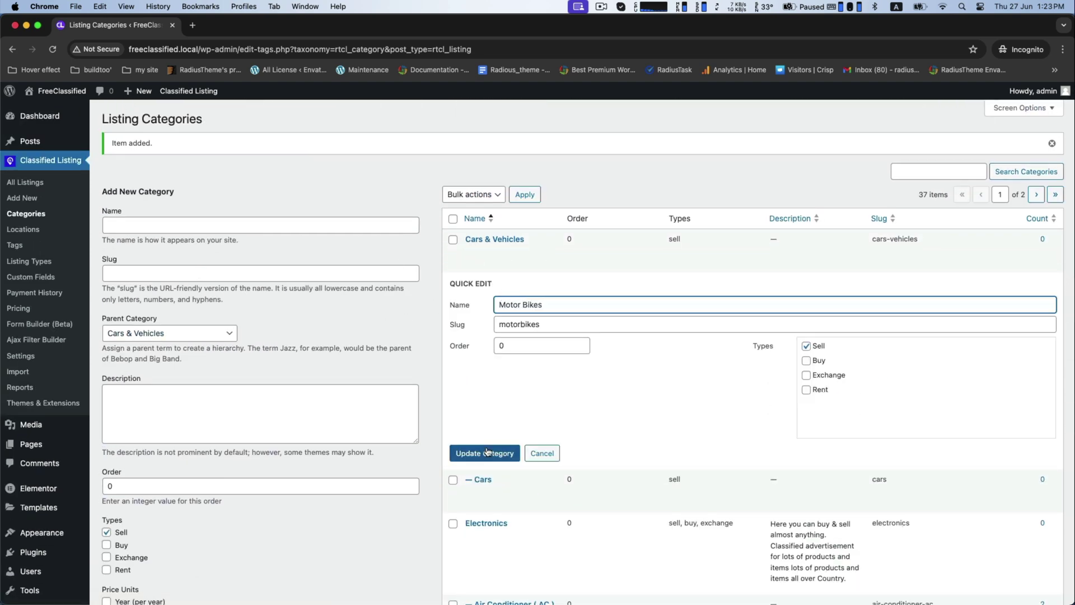
{"action": "key", "text": "Return"}
{"action": "left_click", "coordinate": [228, 222]}
{"action": "type", "text": "Boats"}
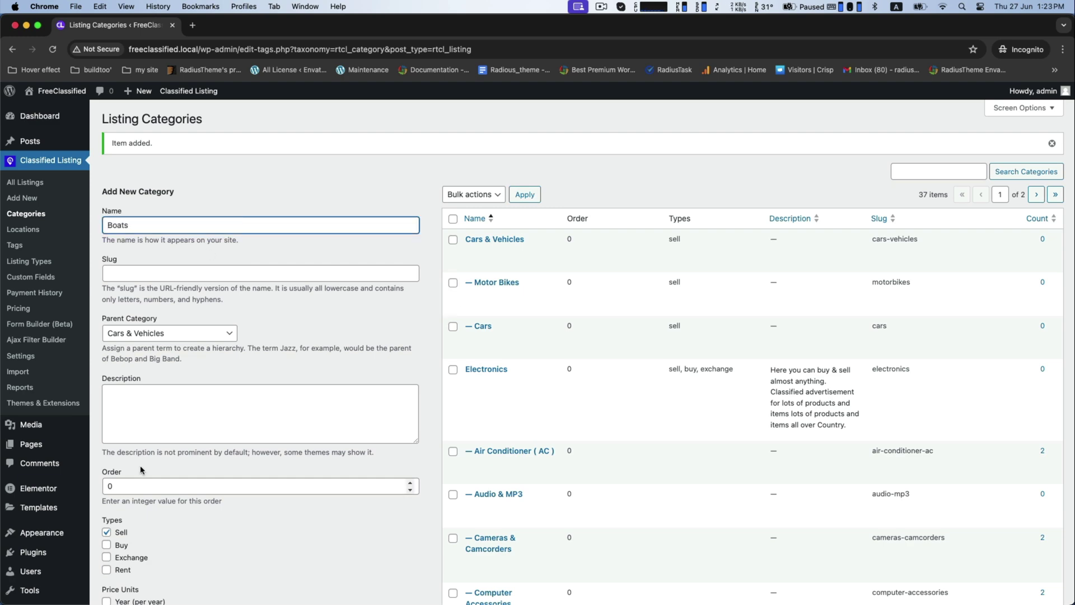
{"action": "scroll", "coordinate": [140, 471], "scroll_direction": "down", "scroll_amount": 5}
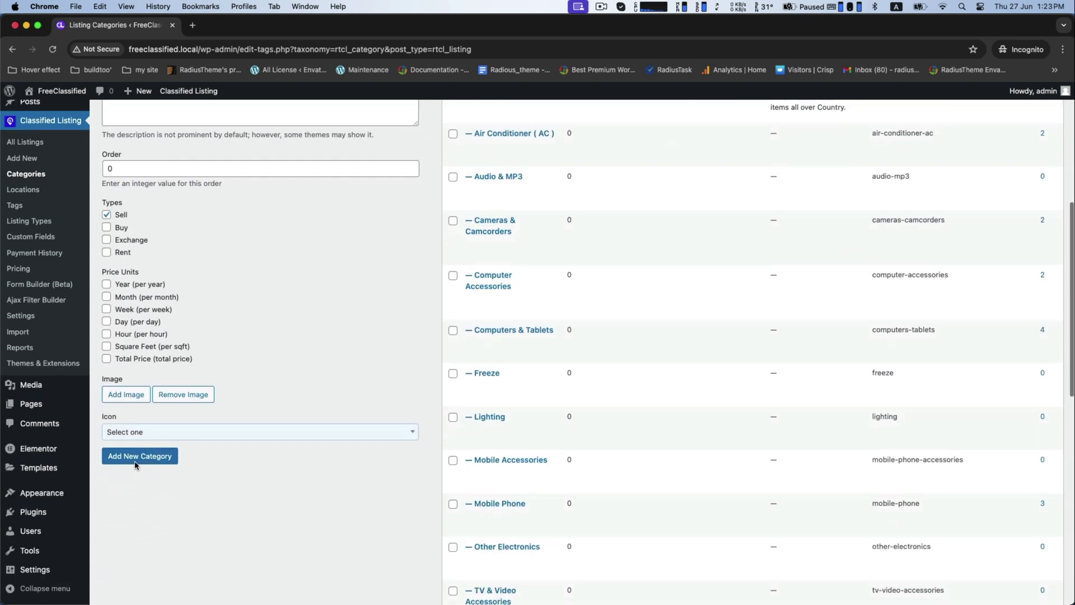
{"action": "left_click", "coordinate": [136, 454]}
{"action": "scroll", "coordinate": [629, 349], "scroll_direction": "up", "scroll_amount": 5}
{"action": "type", "text": "Auto Part"}
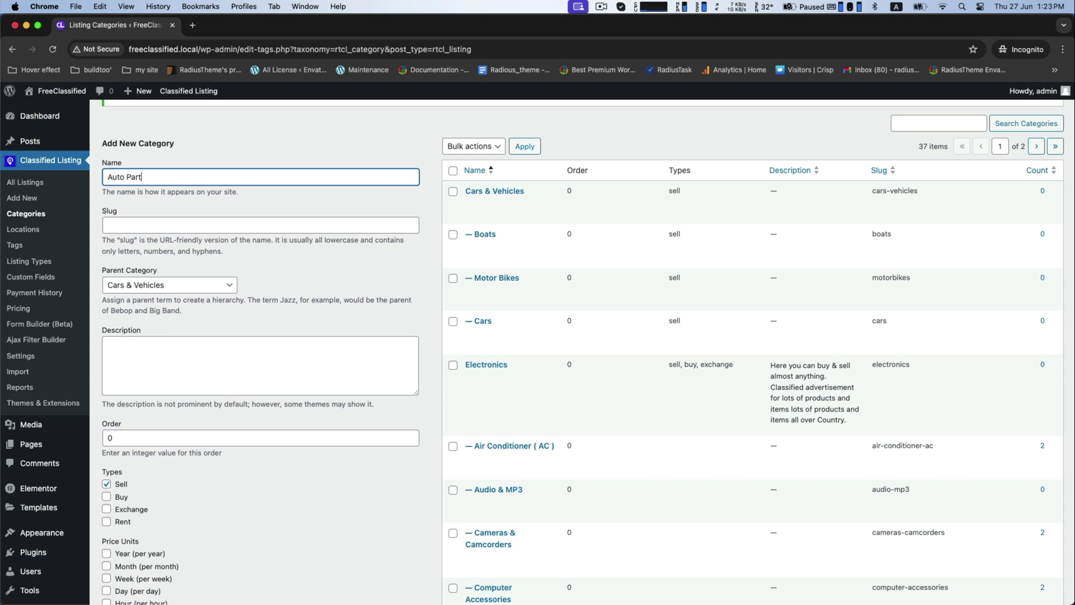
{"action": "type", "text": "s"}
{"action": "scroll", "coordinate": [227, 336], "scroll_direction": "down", "scroll_amount": 3}
{"action": "scroll", "coordinate": [163, 183], "scroll_direction": "down", "scroll_amount": 3}
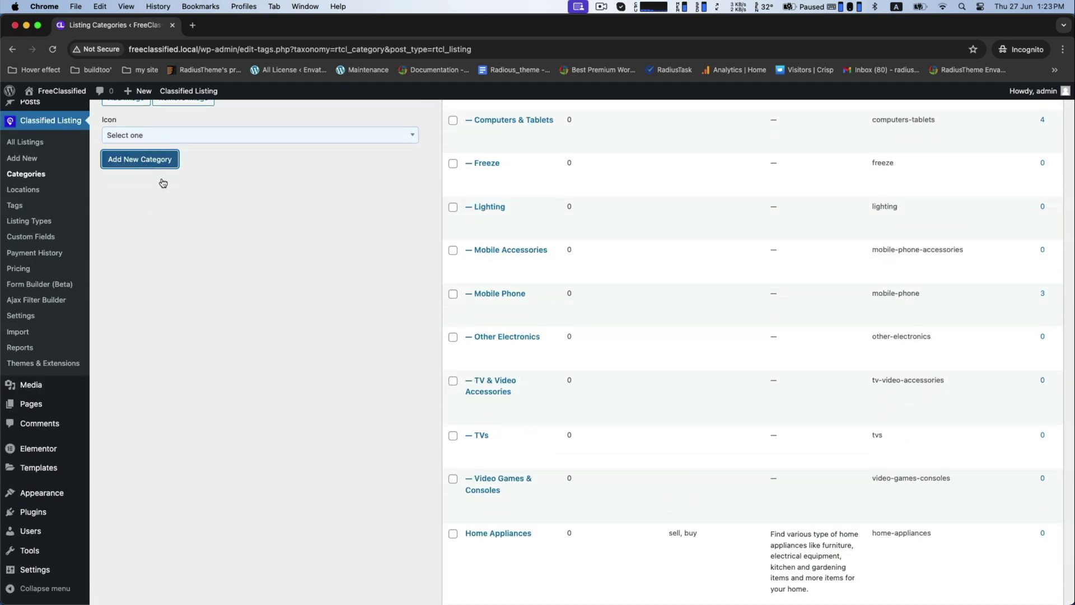
{"action": "left_click", "coordinate": [140, 158]}
{"action": "scroll", "coordinate": [140, 159], "scroll_direction": "up", "scroll_amount": 10}
Step: Visit the live site, check the Cars & Vehicles category page, and return home via the logo
{"action": "left_click", "coordinate": [39, 112]}
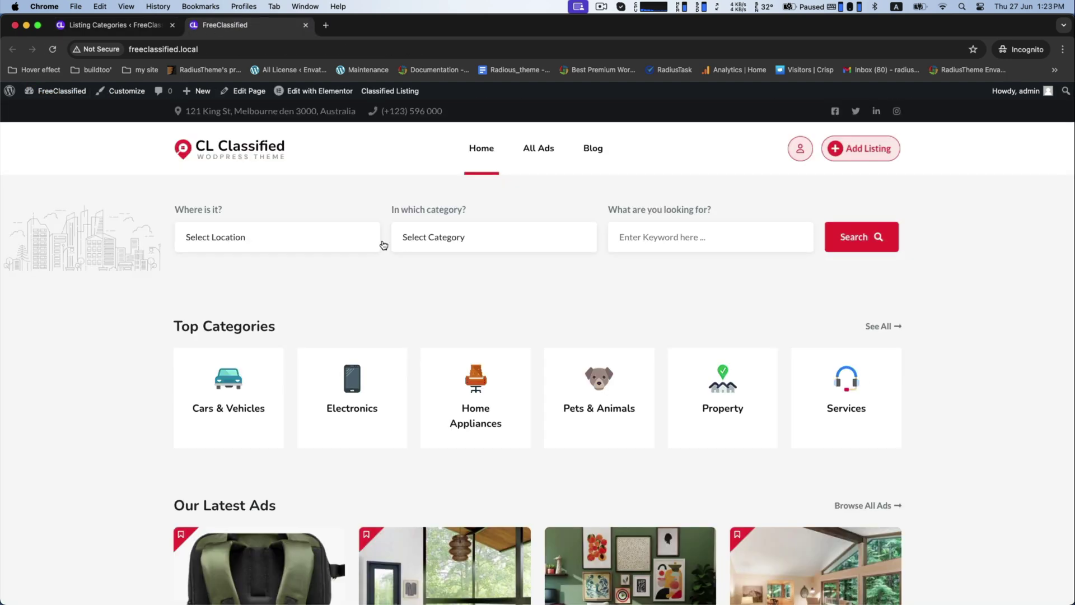
{"action": "left_click", "coordinate": [216, 408]}
{"action": "scroll", "coordinate": [214, 405], "scroll_direction": "down", "scroll_amount": 3}
{"action": "scroll", "coordinate": [217, 336], "scroll_direction": "down", "scroll_amount": 3}
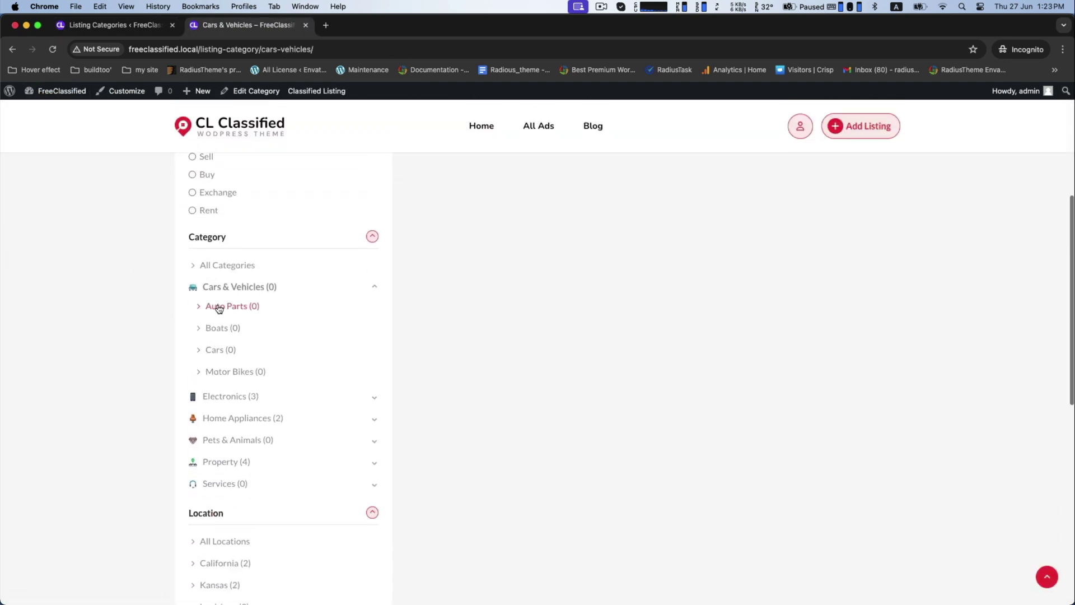
{"action": "scroll", "coordinate": [134, 327], "scroll_direction": "up", "scroll_amount": 2}
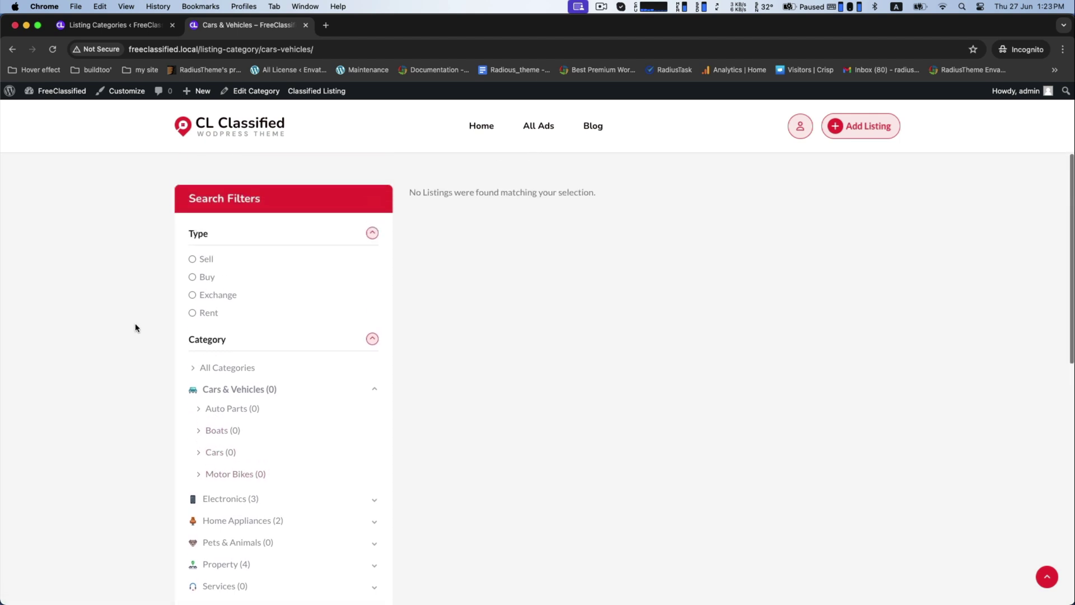
{"action": "scroll", "coordinate": [135, 327], "scroll_direction": "up", "scroll_amount": 3}
{"action": "left_click", "coordinate": [251, 160]}
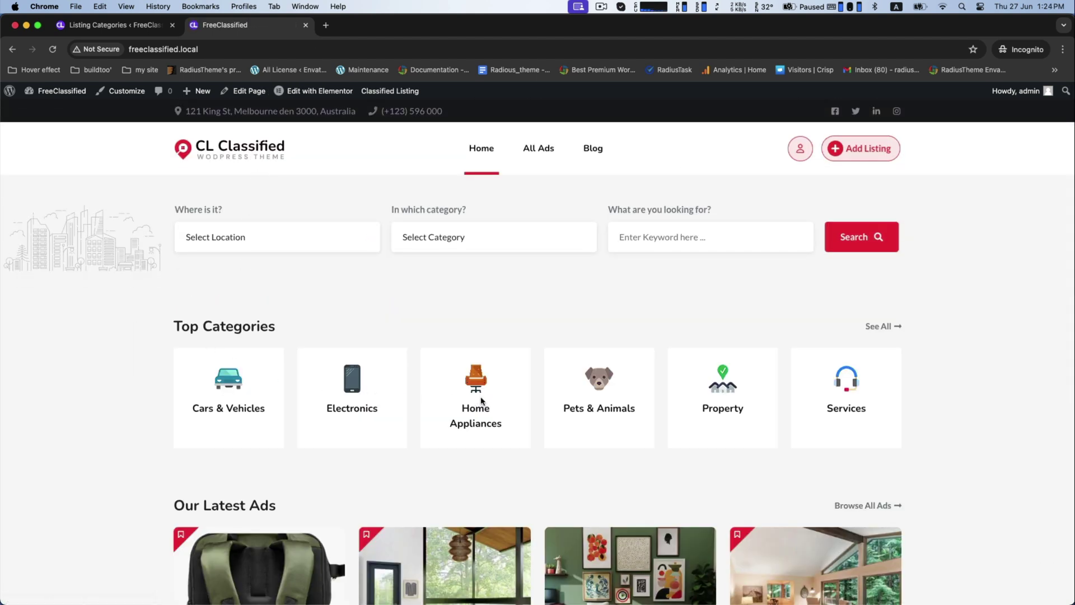
Step: From Classified Listing > Locations in the admin tab, add Atlanta as a new location
{"action": "left_click", "coordinate": [113, 24]}
{"action": "left_click", "coordinate": [19, 233]}
{"action": "type", "text": "Atlanta"}
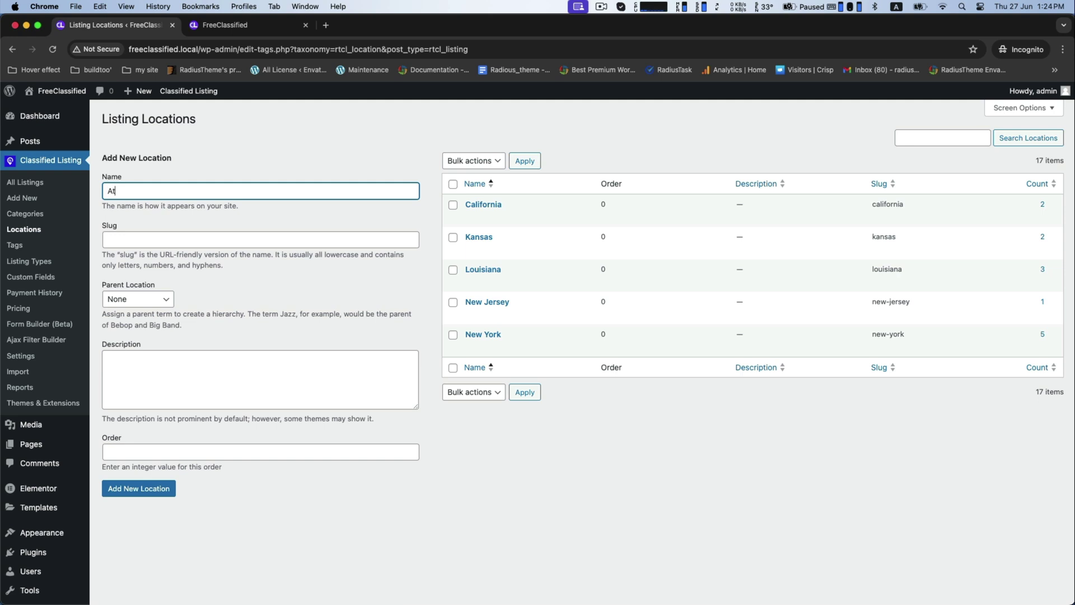
{"action": "left_click", "coordinate": [133, 493]}
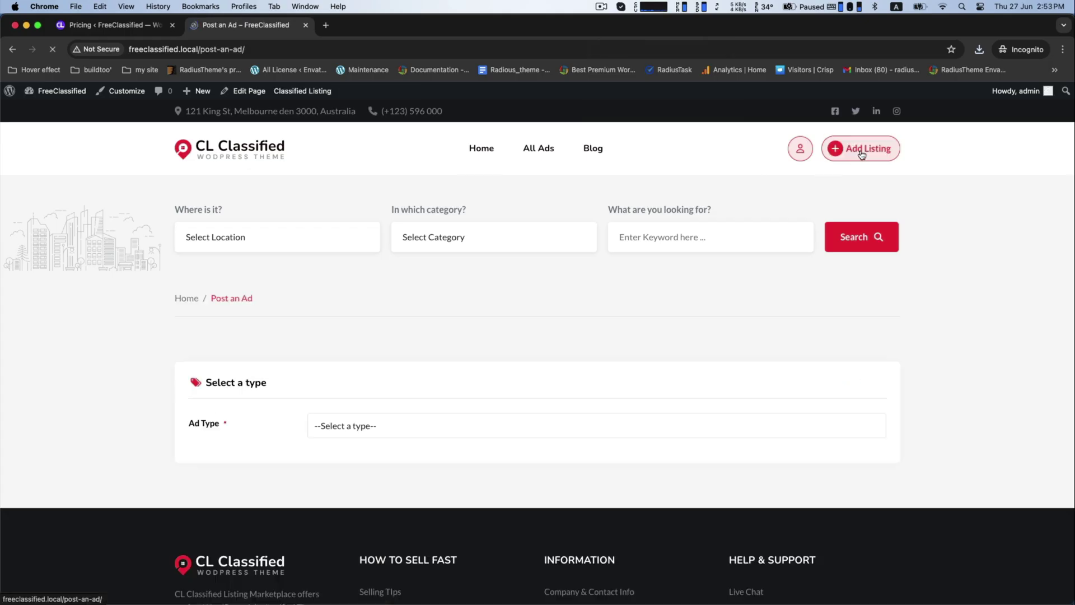
Step: Start a Sell ad under Cars & Vehicles > Motor Bikes titled Honda Motorcycle priced $1500
{"action": "left_click", "coordinate": [440, 427]}
{"action": "left_click", "coordinate": [348, 442]}
{"action": "scroll", "coordinate": [348, 443], "scroll_direction": "down", "scroll_amount": 3}
{"action": "left_click", "coordinate": [458, 245]}
{"action": "left_click", "coordinate": [399, 260]}
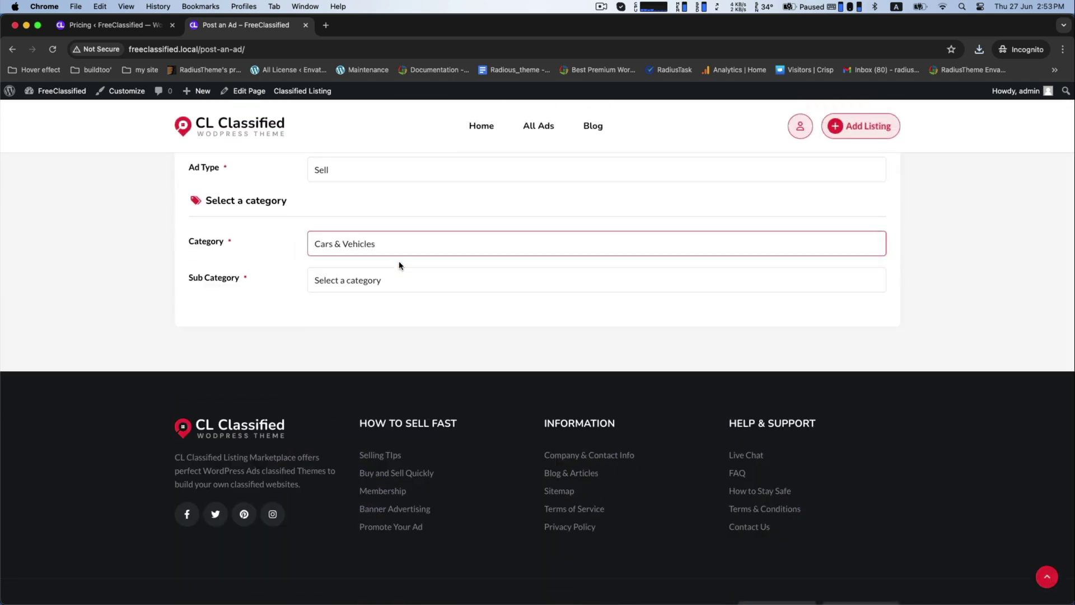
{"action": "left_click", "coordinate": [370, 280]}
{"action": "left_click", "coordinate": [350, 338]}
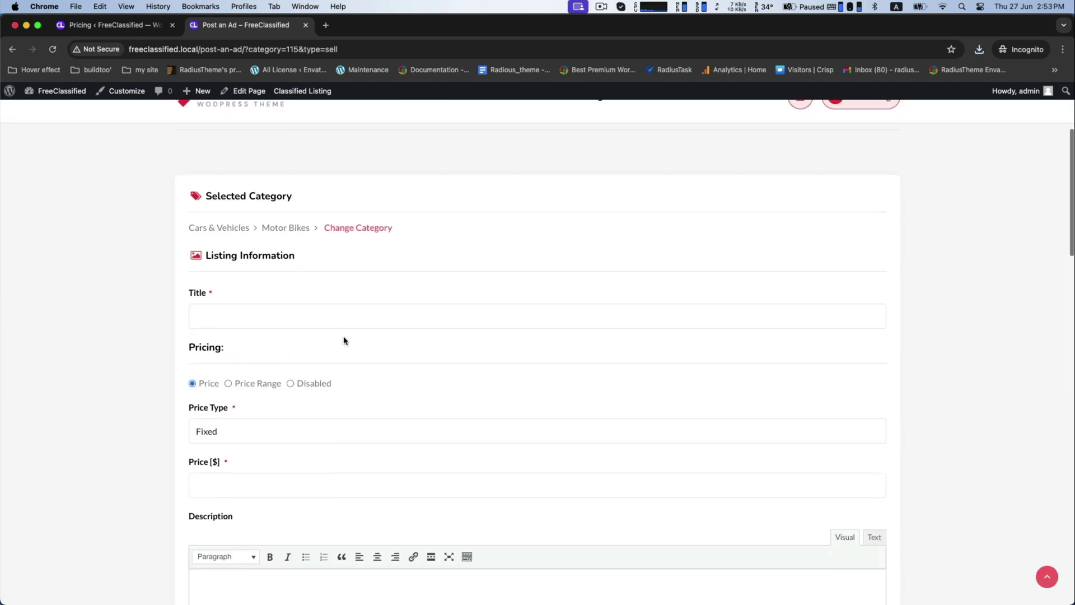
{"action": "left_click", "coordinate": [349, 317]}
{"action": "type", "text": "Honda Motorcycle"}
{"action": "left_click", "coordinate": [295, 484]}
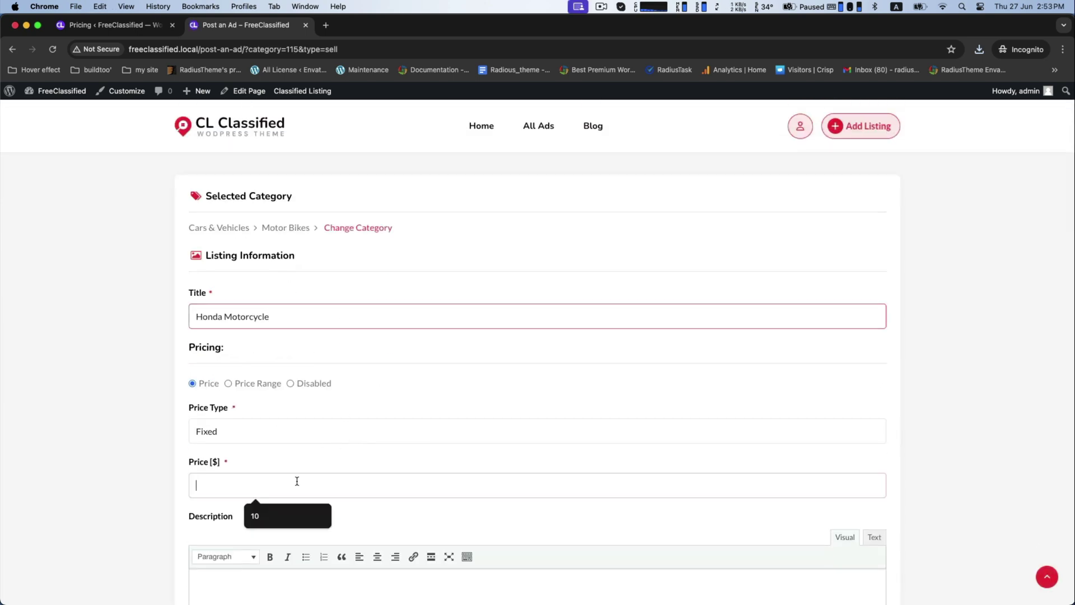
{"action": "scroll", "coordinate": [295, 479], "scroll_direction": "down", "scroll_amount": 2}
{"action": "type", "text": "1500"}
Step: Lengthen the description by pasting it repeatedly and add the tags bike and honda
{"action": "left_click", "coordinate": [342, 478]}
{"action": "key", "text": "Tab"}
{"action": "type", "text": "Write details of your products."}
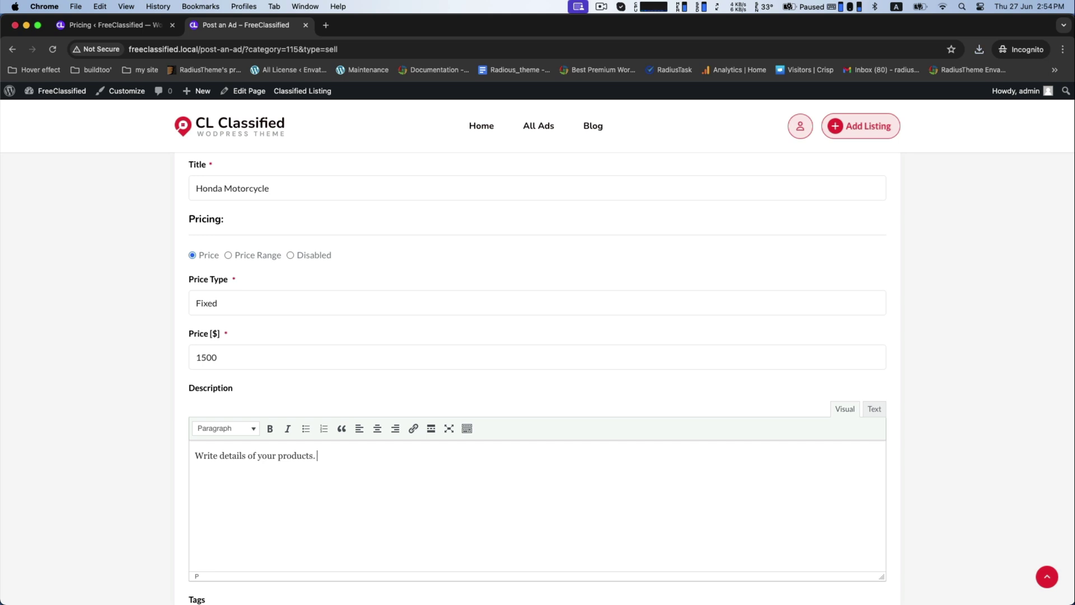
{"action": "key", "text": "ctrl+a"}
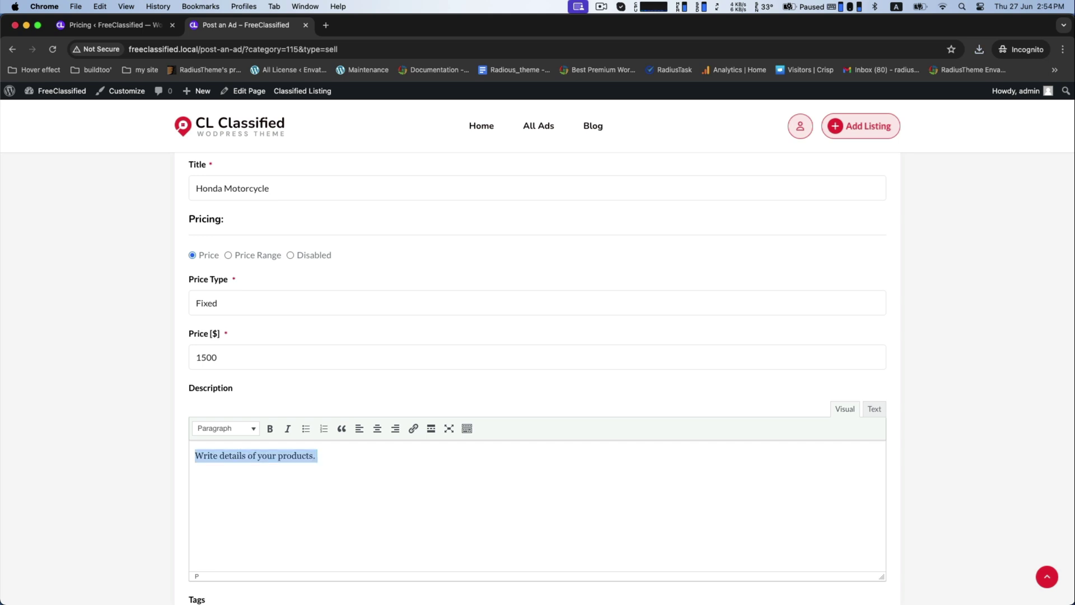
{"action": "key", "text": "ctrl+c"}
{"action": "key", "text": "Right"}
{"action": "key", "text": "ctrl+v"}
{"action": "key", "text": "ctrl+v"}
{"action": "key", "text": "ctrl+a"}
{"action": "key", "text": "ctrl+c"}
{"action": "key", "text": "Right"}
{"action": "key", "text": "ctrl+v"}
{"action": "key", "text": "ctrl+v"}
{"action": "key", "text": "ctrl+v"}
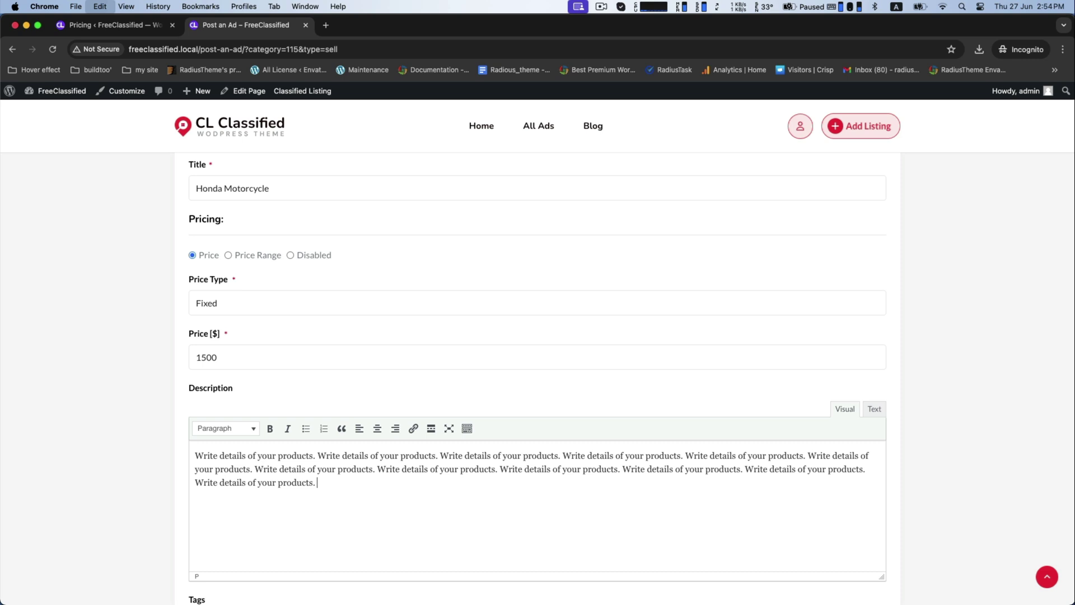
{"action": "key", "text": "ctrl+v"}
{"action": "scroll", "coordinate": [268, 387], "scroll_direction": "down", "scroll_amount": 5}
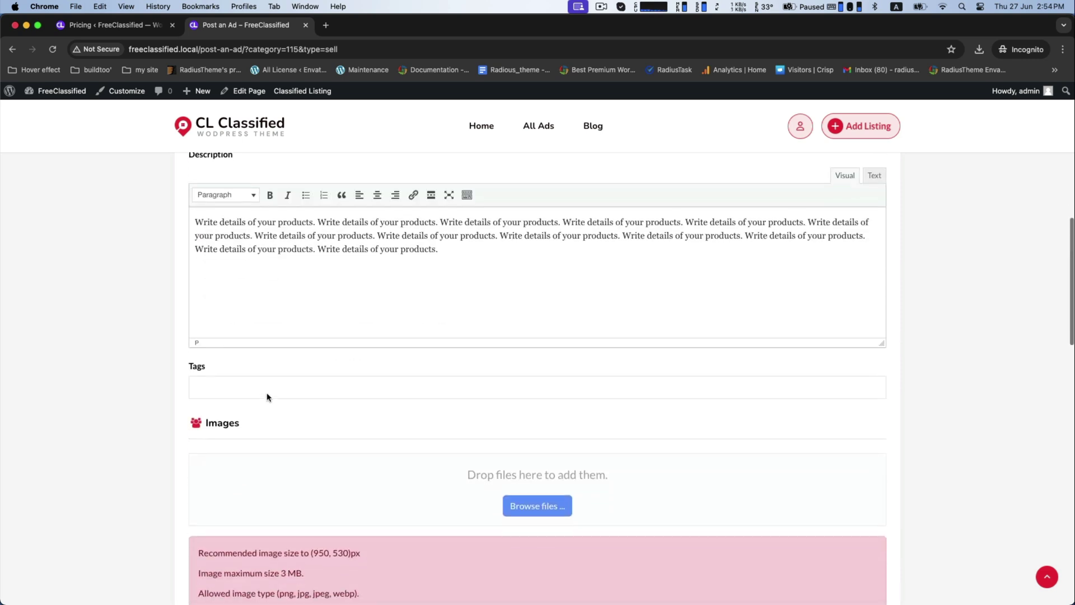
{"action": "left_click", "coordinate": [267, 388]}
{"action": "type", "text": "bike"}
{"action": "key", "text": "Return"}
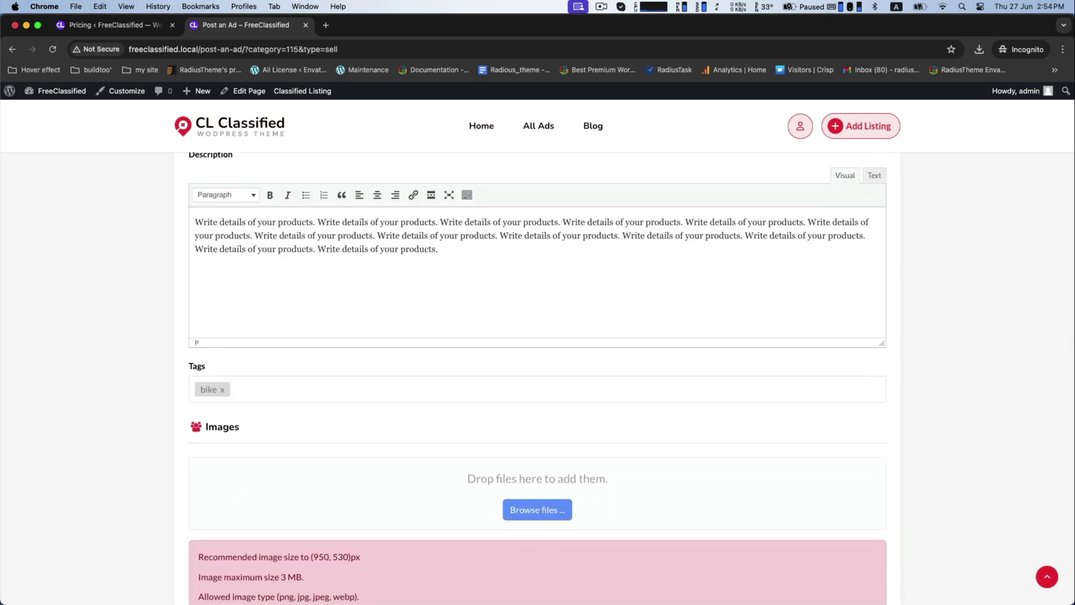
Step: Upload honda bike.jpg as the ad photo
{"action": "left_click", "coordinate": [509, 508]}
{"action": "left_click", "coordinate": [364, 258]}
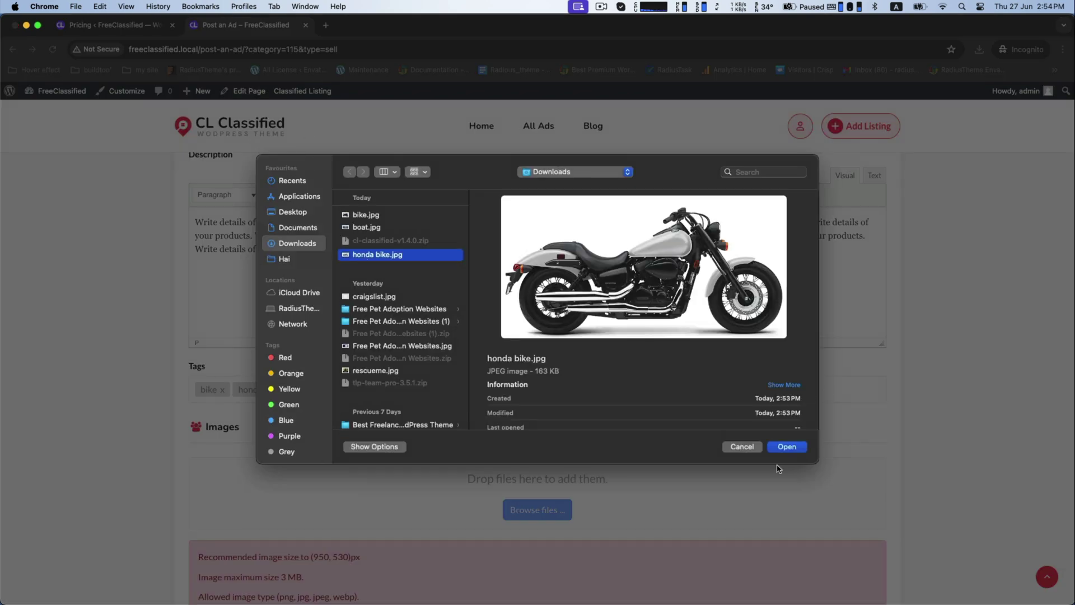
{"action": "left_click", "coordinate": [787, 447]}
{"action": "scroll", "coordinate": [780, 449], "scroll_direction": "down", "scroll_amount": 5}
{"action": "scroll", "coordinate": [779, 448], "scroll_direction": "down", "scroll_amount": 1}
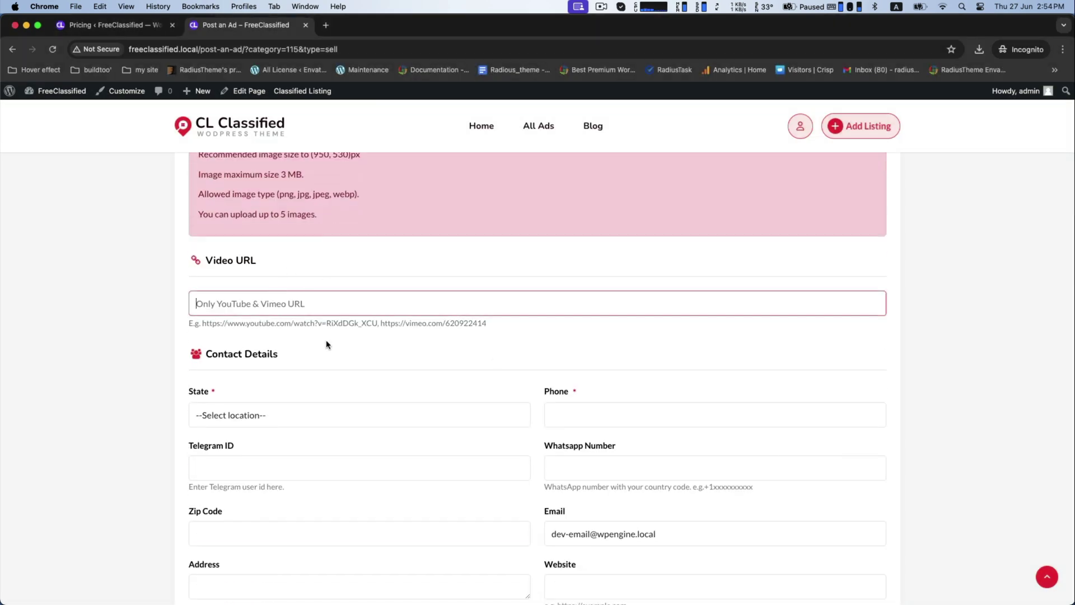
{"action": "scroll", "coordinate": [272, 351], "scroll_direction": "down", "scroll_amount": 3}
Step: Set location to California, Bakersfield and fill in the phone number and website
{"action": "left_click", "coordinate": [267, 298]}
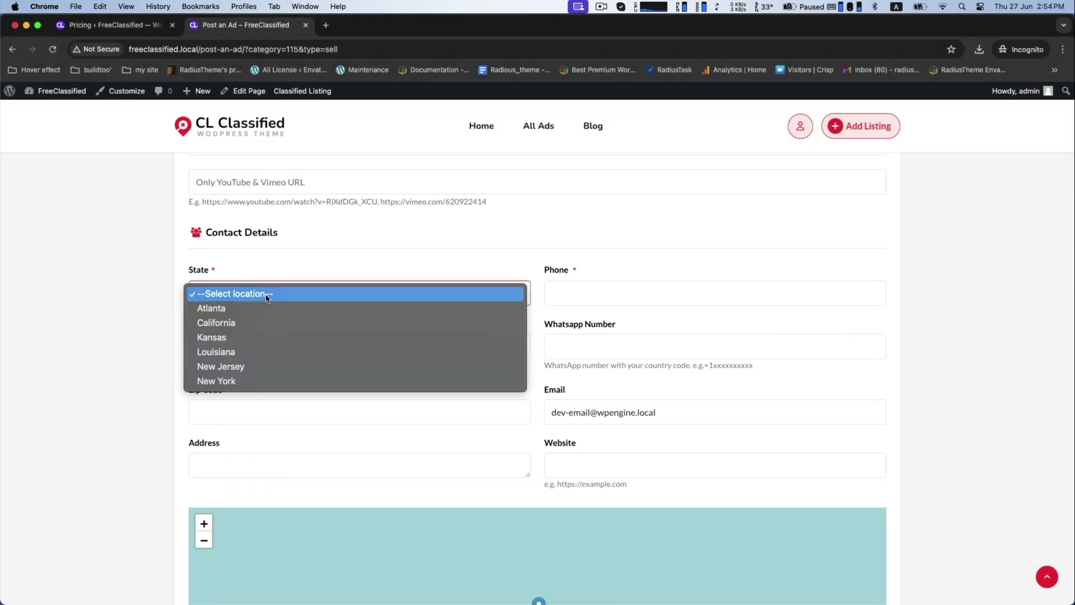
{"action": "left_click", "coordinate": [250, 322]}
{"action": "left_click", "coordinate": [271, 350]}
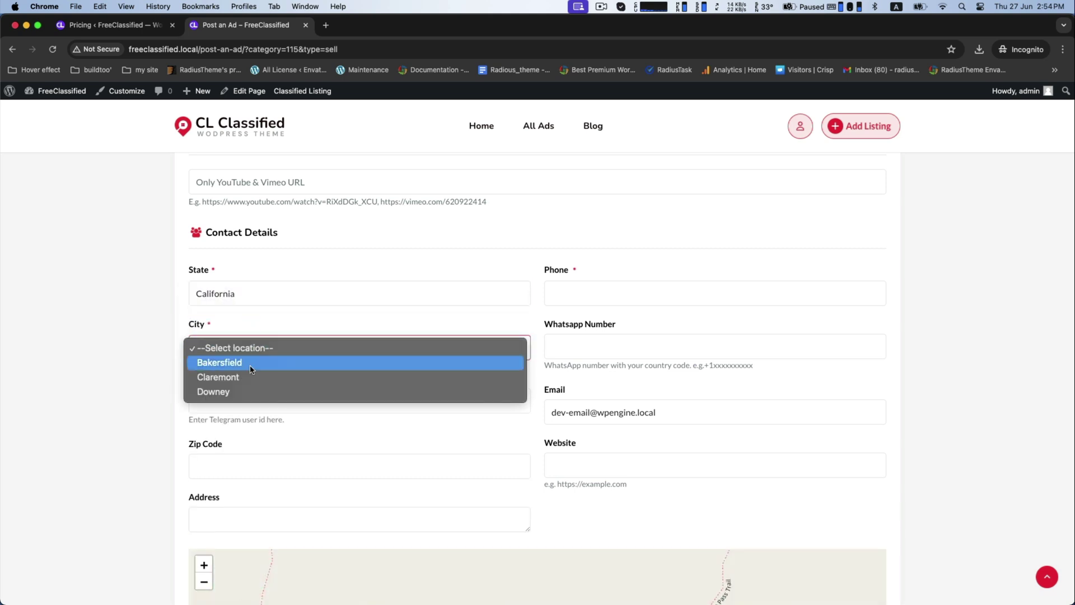
{"action": "left_click", "coordinate": [249, 363]}
{"action": "left_click", "coordinate": [596, 296]}
{"action": "type", "text": "345677"}
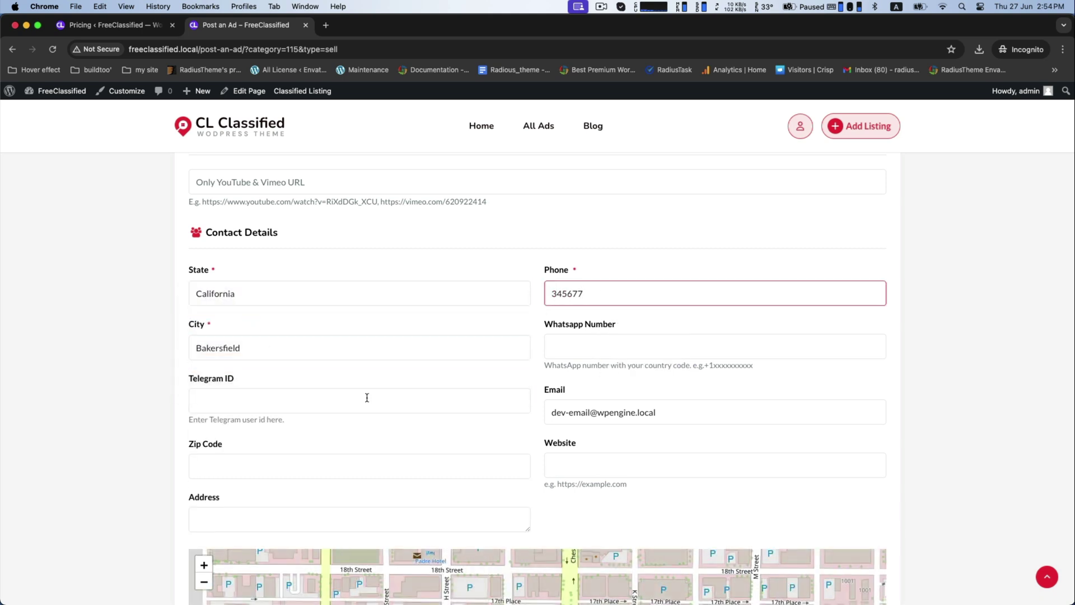
{"action": "scroll", "coordinate": [339, 396], "scroll_direction": "down", "scroll_amount": 2}
{"action": "scroll", "coordinate": [327, 395], "scroll_direction": "down", "scroll_amount": 3}
{"action": "scroll", "coordinate": [319, 370], "scroll_direction": "down", "scroll_amount": 2}
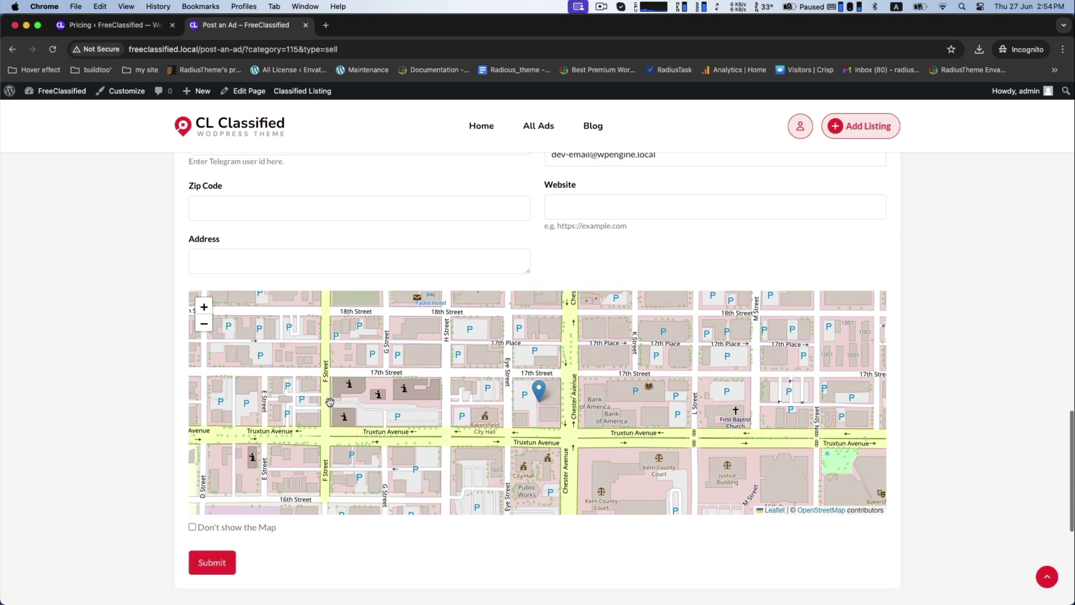
{"action": "scroll", "coordinate": [314, 334], "scroll_direction": "up", "scroll_amount": 2}
{"action": "left_click", "coordinate": [591, 269]}
{"action": "type", "text": "https://honda.com"}
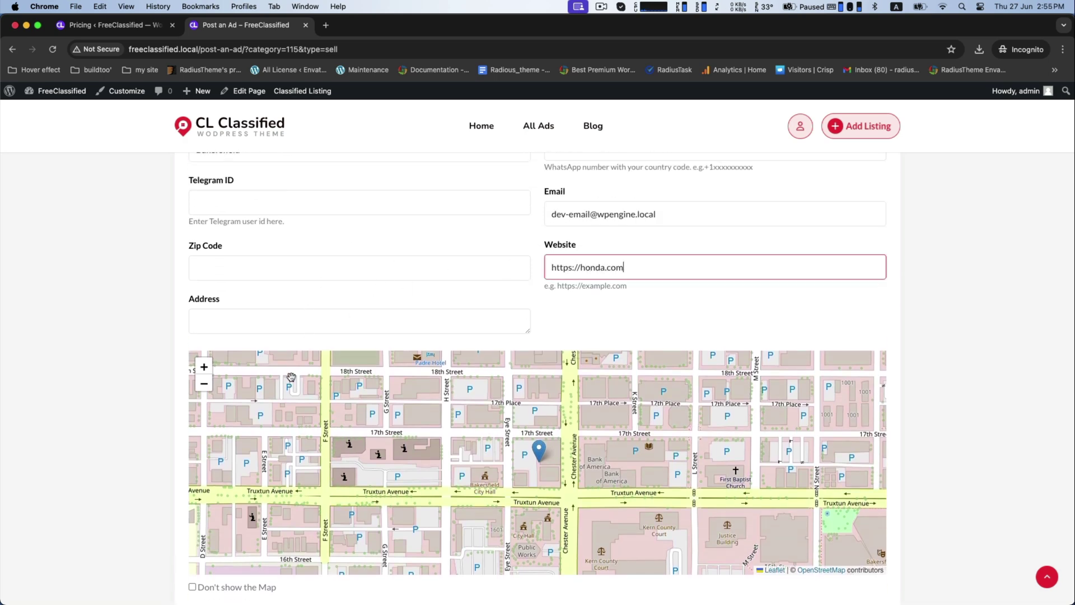
{"action": "scroll", "coordinate": [290, 377], "scroll_direction": "down", "scroll_amount": 5}
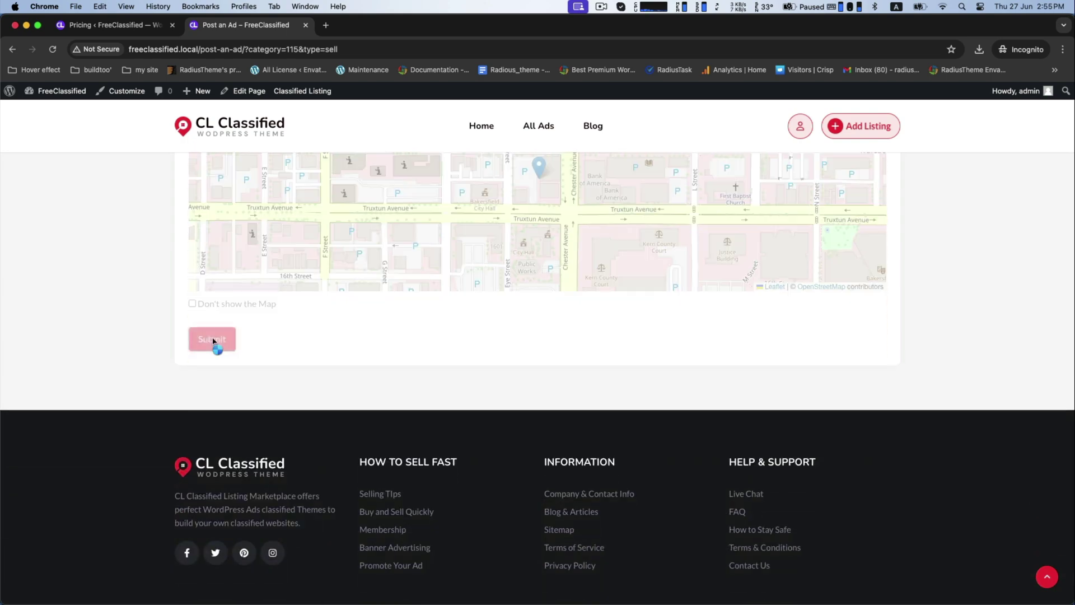
Step: Submit the ad, then open Honda Motorcycle from All Ads and reveal its contact number
{"action": "left_click", "coordinate": [214, 341]}
{"action": "scroll", "coordinate": [504, 378], "scroll_direction": "down", "scroll_amount": 1}
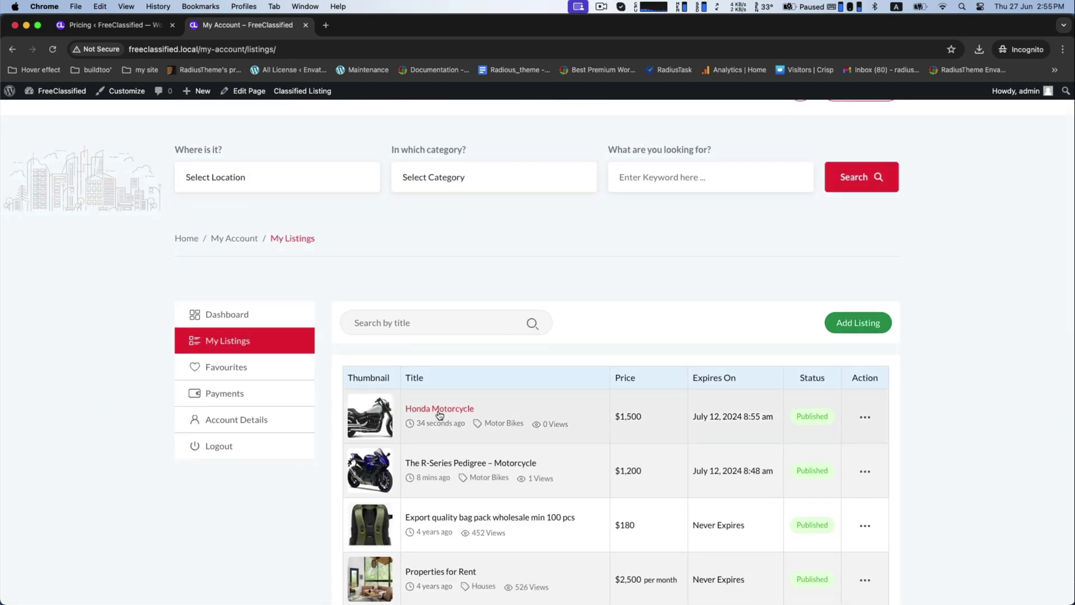
{"action": "scroll", "coordinate": [496, 403], "scroll_direction": "up", "scroll_amount": 1}
{"action": "left_click", "coordinate": [472, 149]}
{"action": "scroll", "coordinate": [522, 253], "scroll_direction": "down", "scroll_amount": 3}
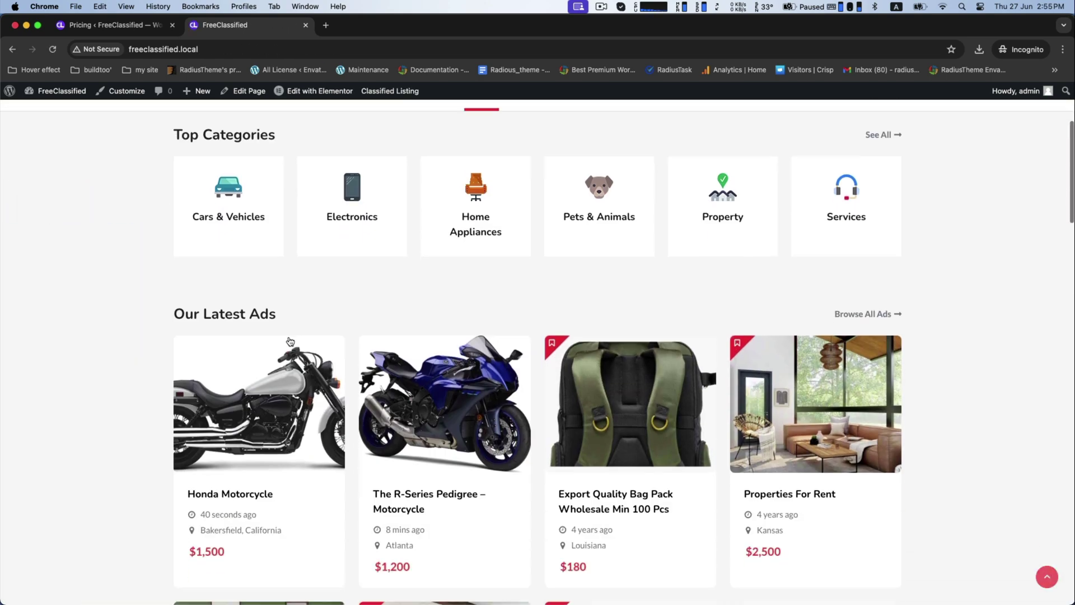
{"action": "scroll", "coordinate": [555, 236], "scroll_direction": "up", "scroll_amount": 3}
{"action": "scroll", "coordinate": [551, 179], "scroll_direction": "up", "scroll_amount": 1}
{"action": "left_click", "coordinate": [539, 149]}
{"action": "scroll", "coordinate": [1037, 365], "scroll_direction": "down", "scroll_amount": 3}
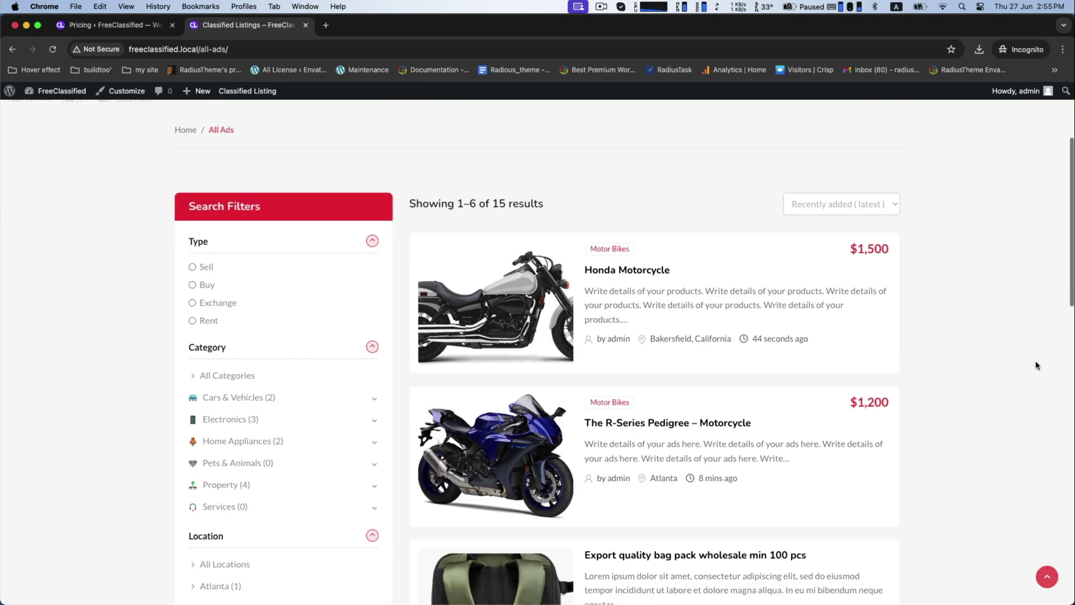
{"action": "scroll", "coordinate": [660, 297], "scroll_direction": "up", "scroll_amount": 1}
{"action": "left_click", "coordinate": [602, 257]}
{"action": "scroll", "coordinate": [610, 314], "scroll_direction": "down", "scroll_amount": 5}
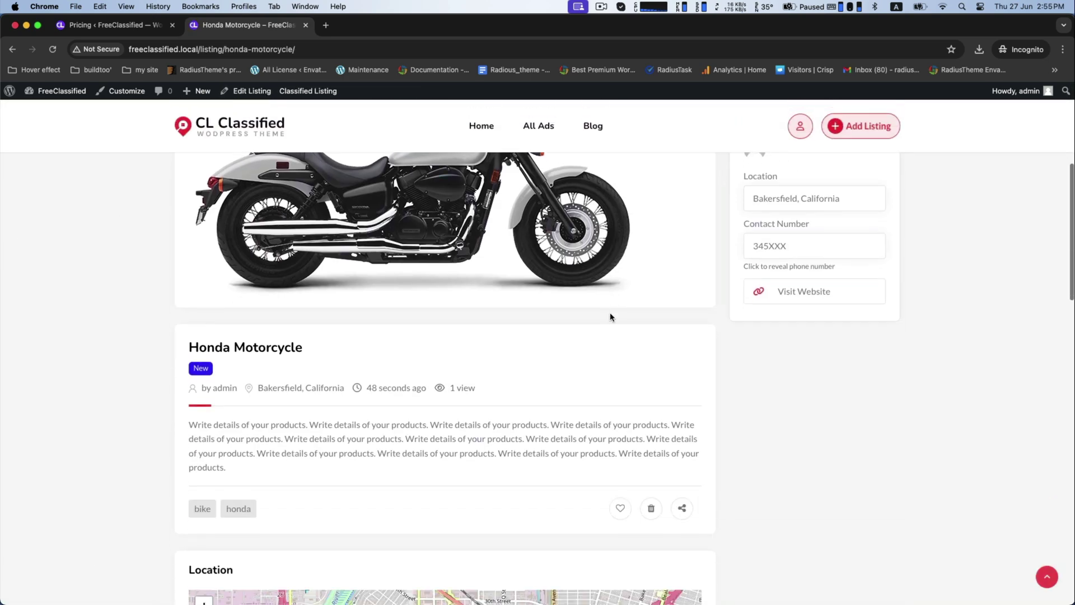
{"action": "scroll", "coordinate": [610, 314], "scroll_direction": "down", "scroll_amount": 1}
{"action": "left_click_drag", "start_coordinate": [189, 294], "coordinate": [302, 293]}
{"action": "scroll", "coordinate": [301, 293], "scroll_direction": "down", "scroll_amount": 1}
{"action": "left_click_drag", "start_coordinate": [188, 303], "coordinate": [329, 332]}
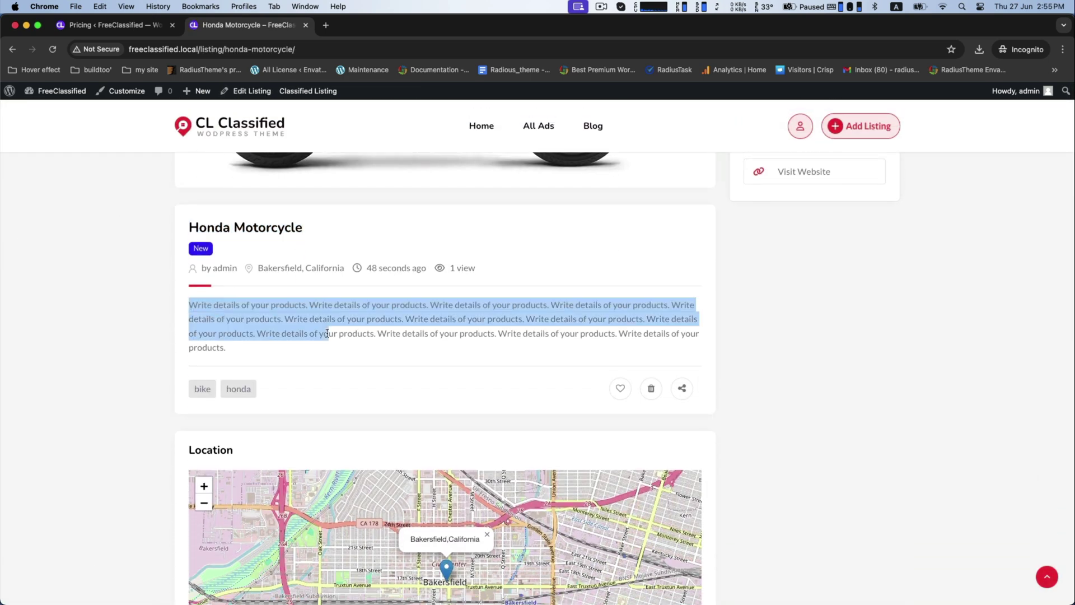
{"action": "scroll", "coordinate": [79, 322], "scroll_direction": "down", "scroll_amount": 3}
{"action": "scroll", "coordinate": [81, 323], "scroll_direction": "down", "scroll_amount": 2}
{"action": "scroll", "coordinate": [81, 323], "scroll_direction": "down", "scroll_amount": 3}
{"action": "scroll", "coordinate": [80, 322], "scroll_direction": "up", "scroll_amount": 4}
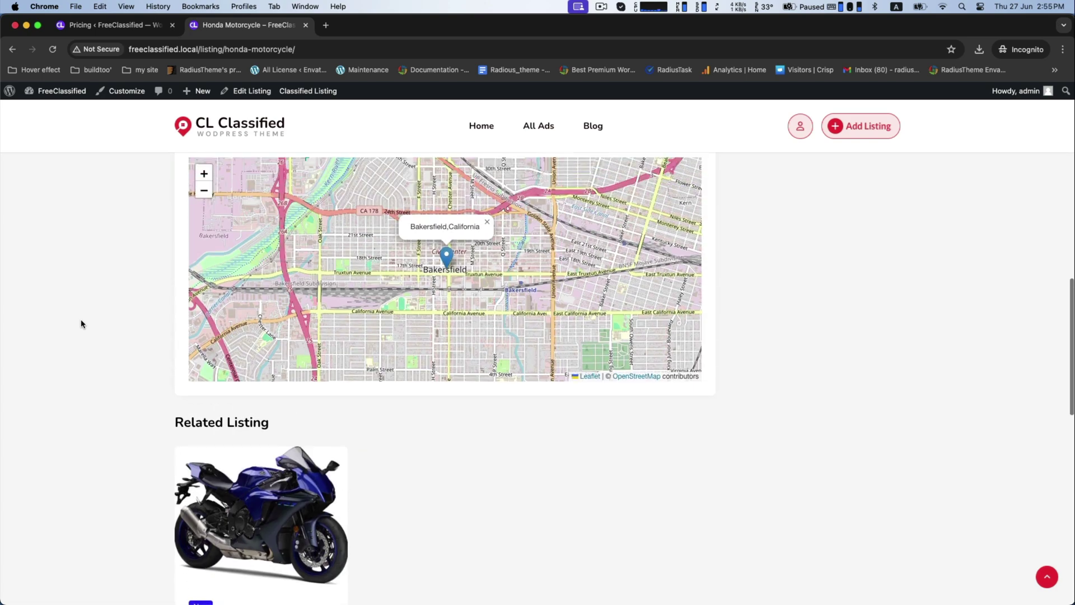
{"action": "scroll", "coordinate": [80, 323], "scroll_direction": "up", "scroll_amount": 2}
{"action": "scroll", "coordinate": [274, 359], "scroll_direction": "down", "scroll_amount": 6}
{"action": "scroll", "coordinate": [708, 396], "scroll_direction": "up", "scroll_amount": 7}
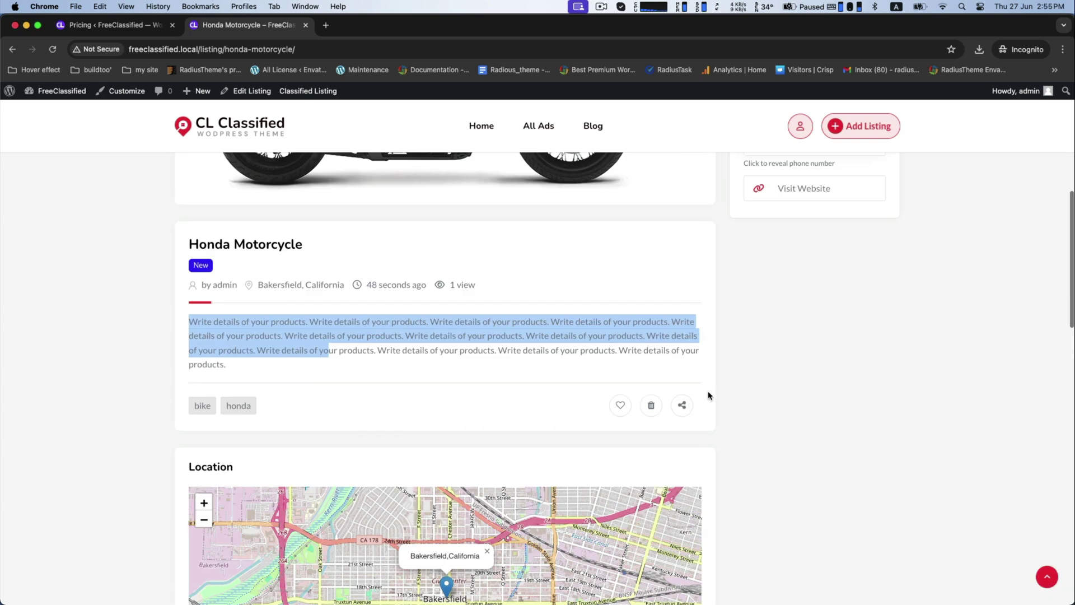
{"action": "scroll", "coordinate": [708, 395], "scroll_direction": "up", "scroll_amount": 3}
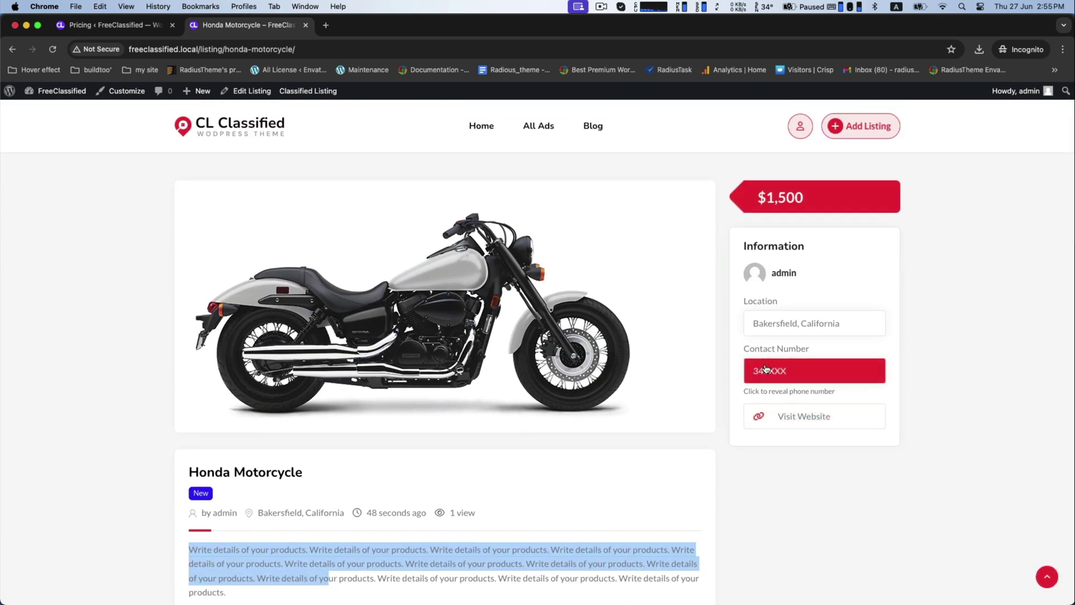
{"action": "left_click", "coordinate": [777, 371]}
{"action": "scroll", "coordinate": [917, 354], "scroll_direction": "up", "scroll_amount": 3}
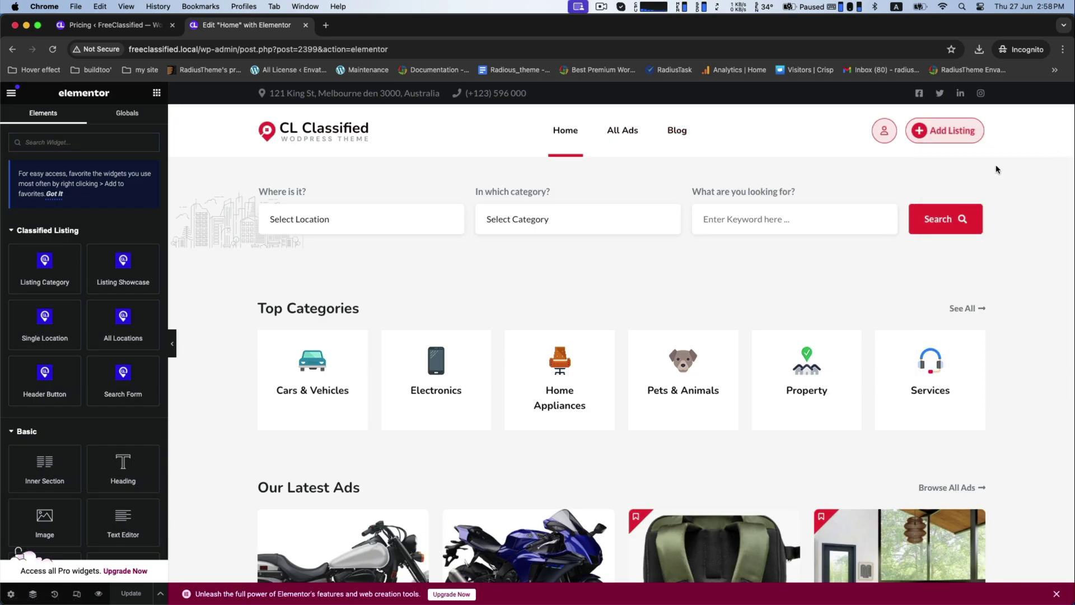
{"action": "scroll", "coordinate": [480, 367], "scroll_direction": "down", "scroll_amount": 2}
Step: Set the Top Categories heading Text Color to magenta and copy its hex value
{"action": "left_click", "coordinate": [321, 239]}
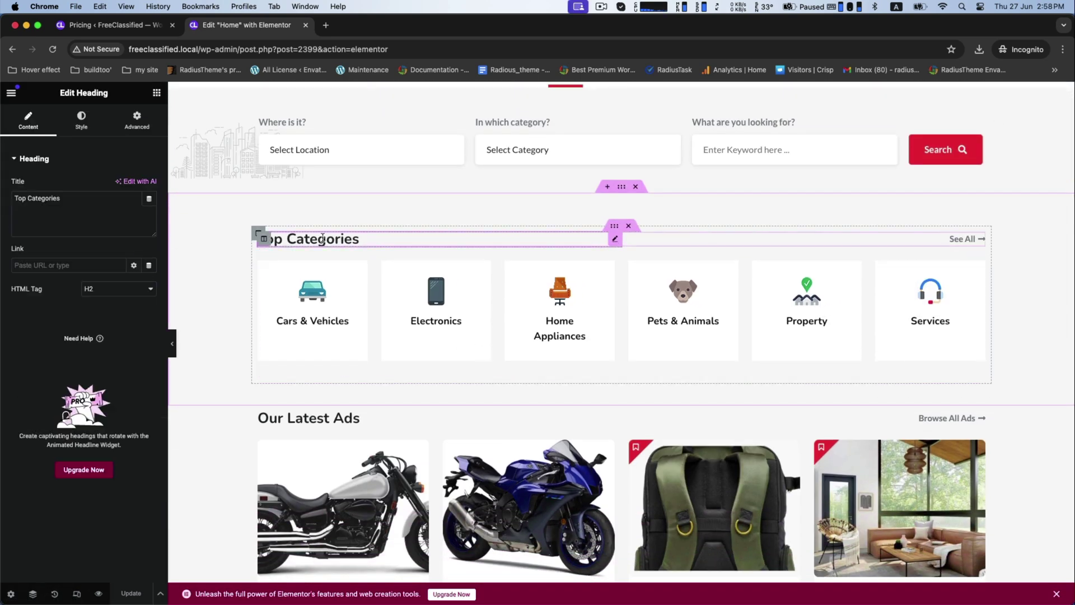
{"action": "left_click", "coordinate": [231, 221]}
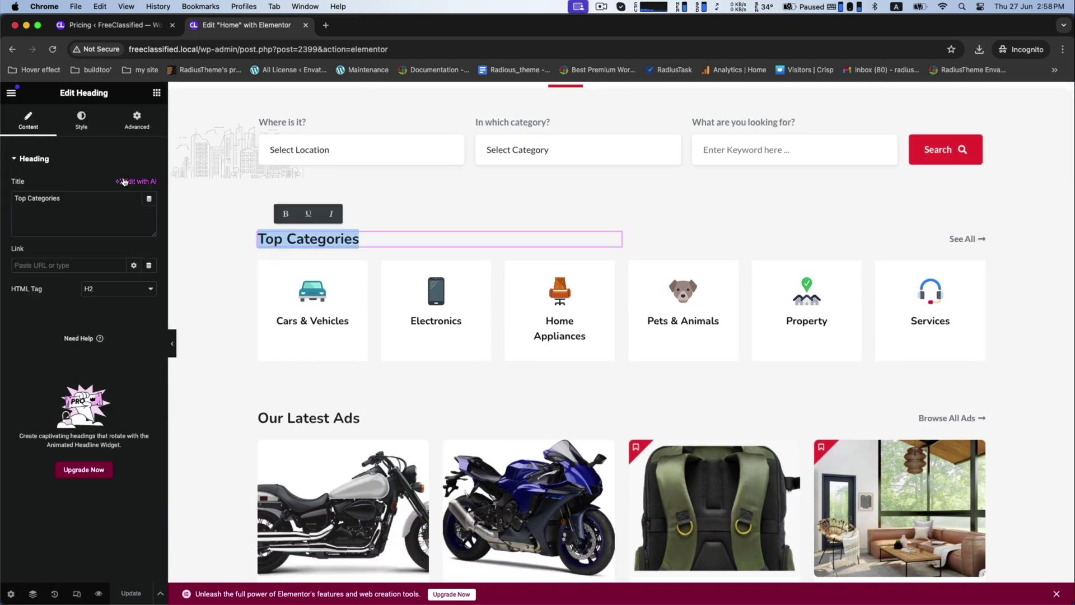
{"action": "left_click", "coordinate": [80, 120]}
{"action": "left_click", "coordinate": [149, 209]}
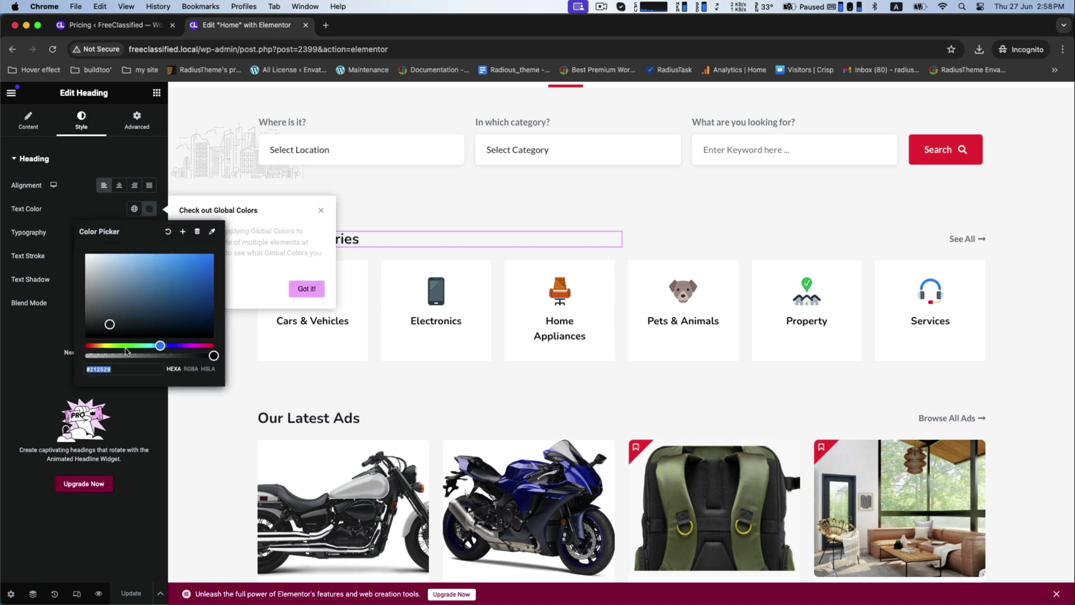
{"action": "left_click", "coordinate": [198, 289]}
{"action": "left_click_drag", "start_coordinate": [99, 345], "coordinate": [107, 346]}
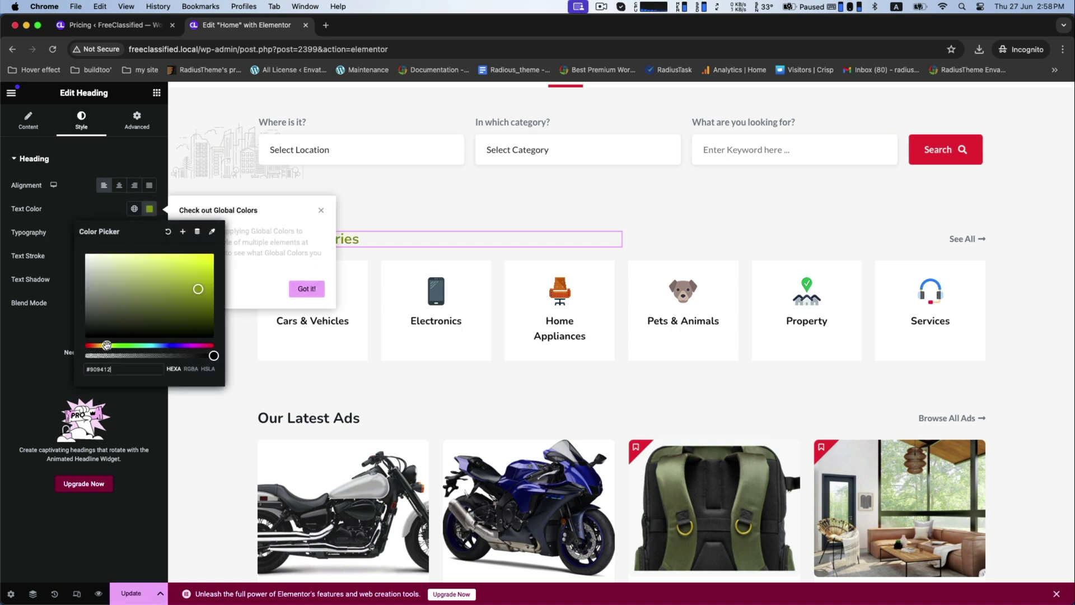
{"action": "left_click", "coordinate": [195, 345]}
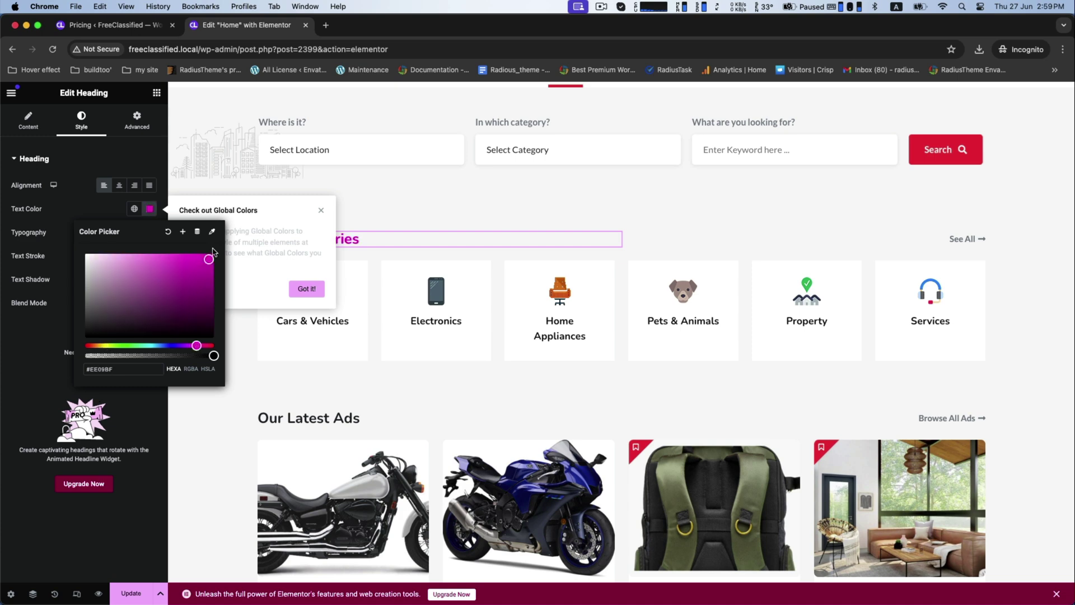
{"action": "double_click", "coordinate": [121, 369]}
{"action": "key", "text": "ctrl+c"}
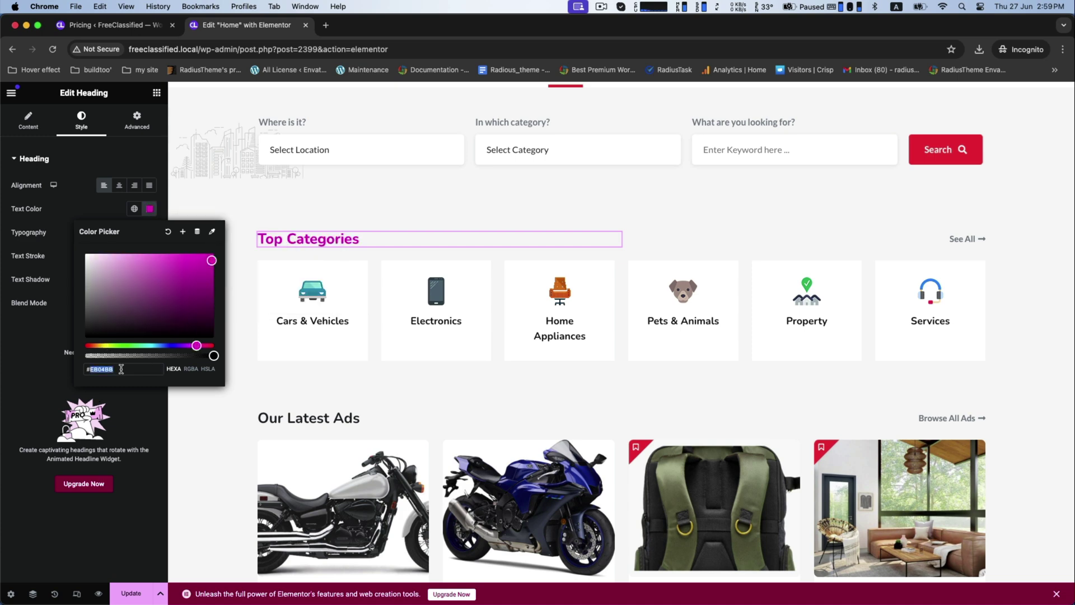
{"action": "left_click", "coordinate": [13, 376]}
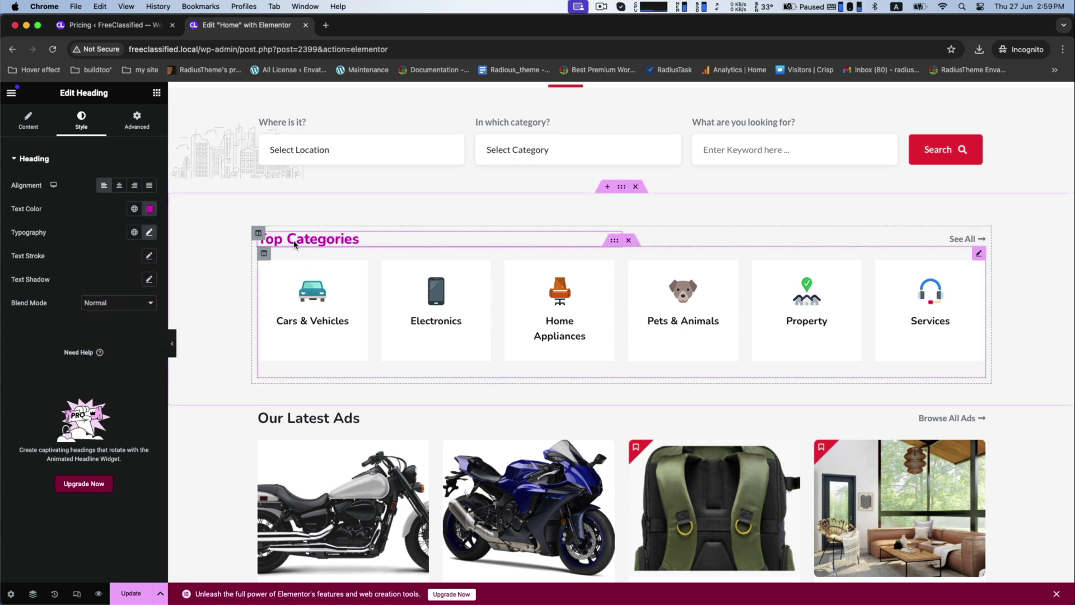
{"action": "scroll", "coordinate": [330, 353], "scroll_direction": "down", "scroll_amount": 2}
Step: Paste the magenta hex into the Our Latest Ads heading Text Color
{"action": "left_click", "coordinate": [336, 348]}
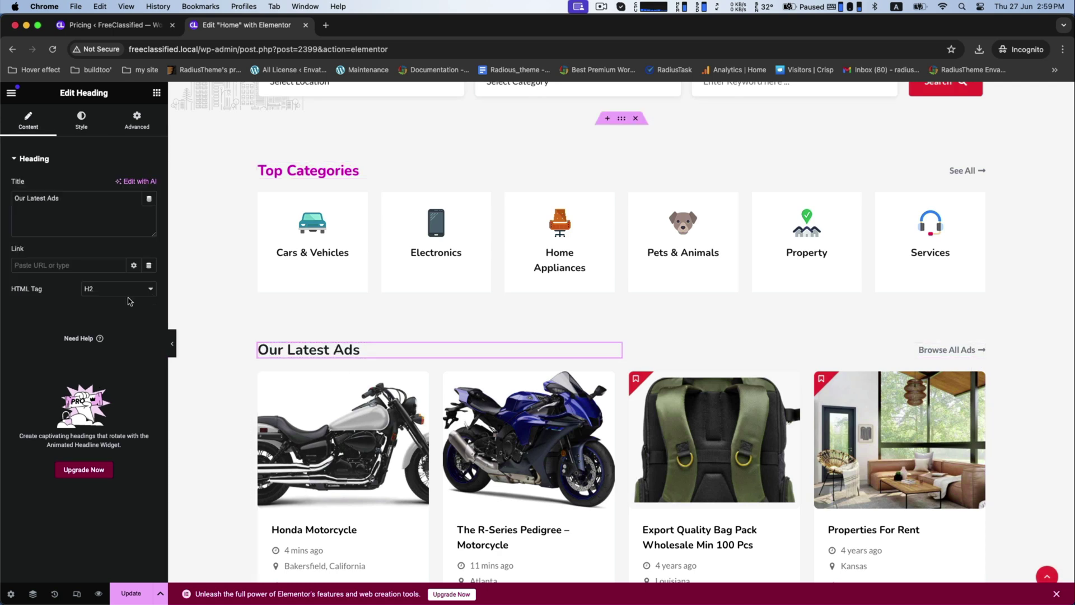
{"action": "left_click", "coordinate": [81, 120]}
{"action": "left_click", "coordinate": [145, 212]}
{"action": "key", "text": "ctrl+v"}
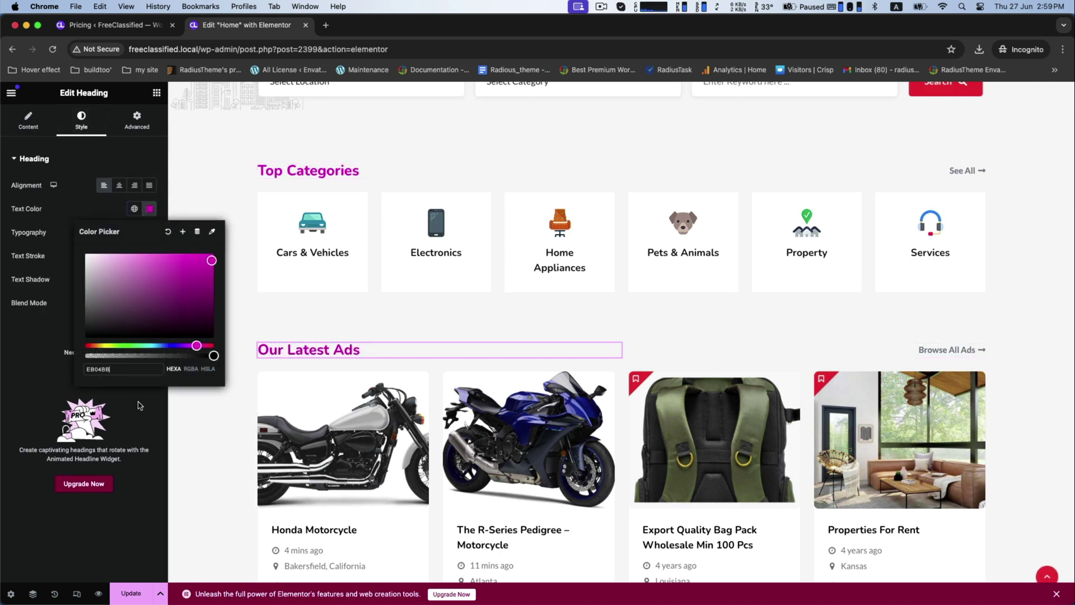
{"action": "left_click", "coordinate": [122, 421]}
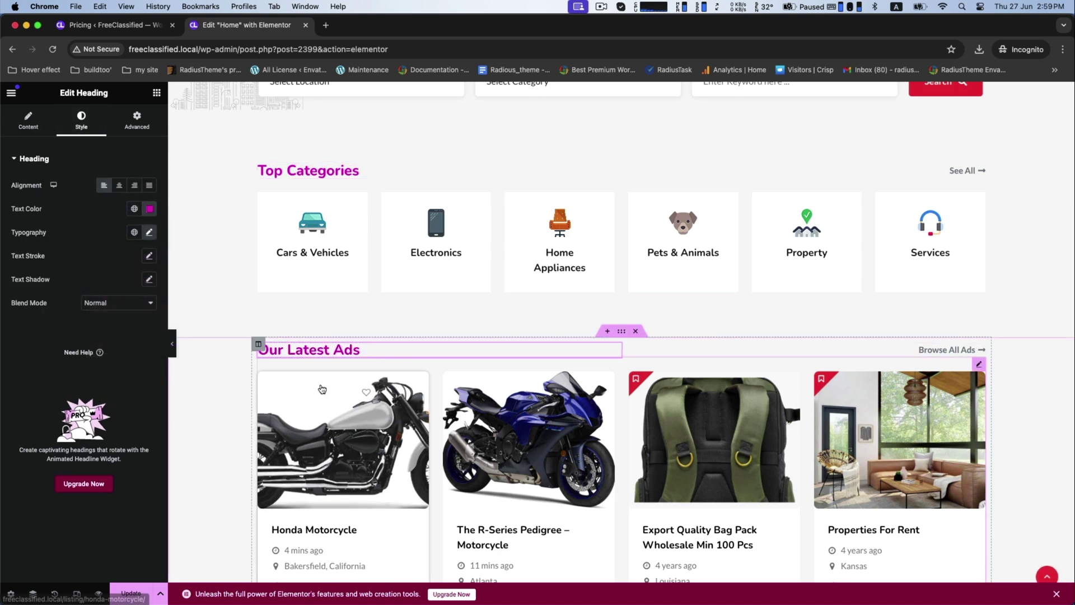
Step: Give the Our Latest Ads section a Classic background of light lavender #EEEEFF
{"action": "left_click", "coordinate": [621, 330]}
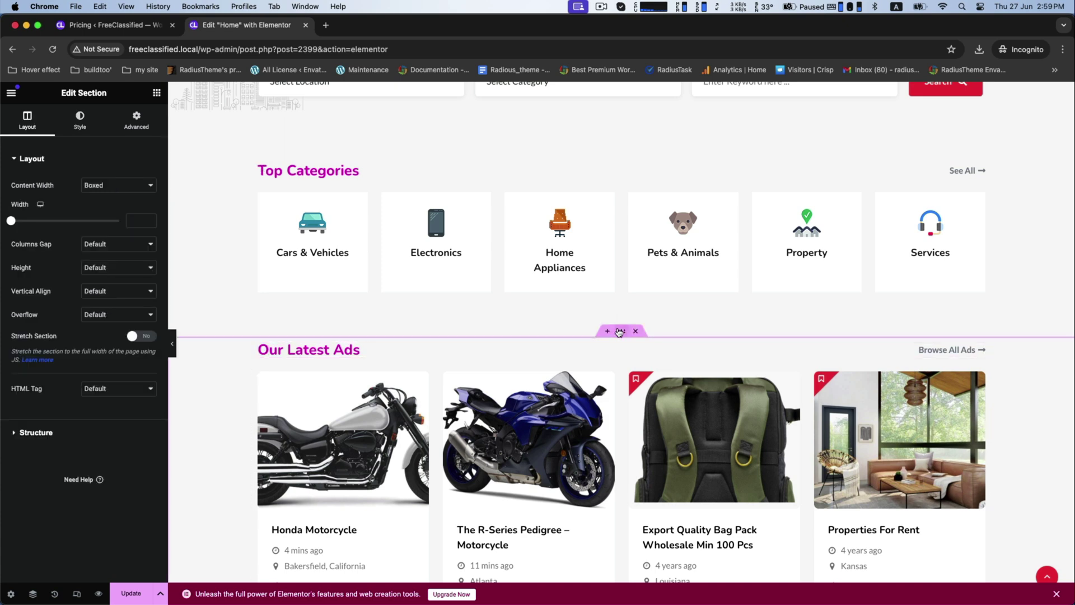
{"action": "left_click", "coordinate": [80, 120]}
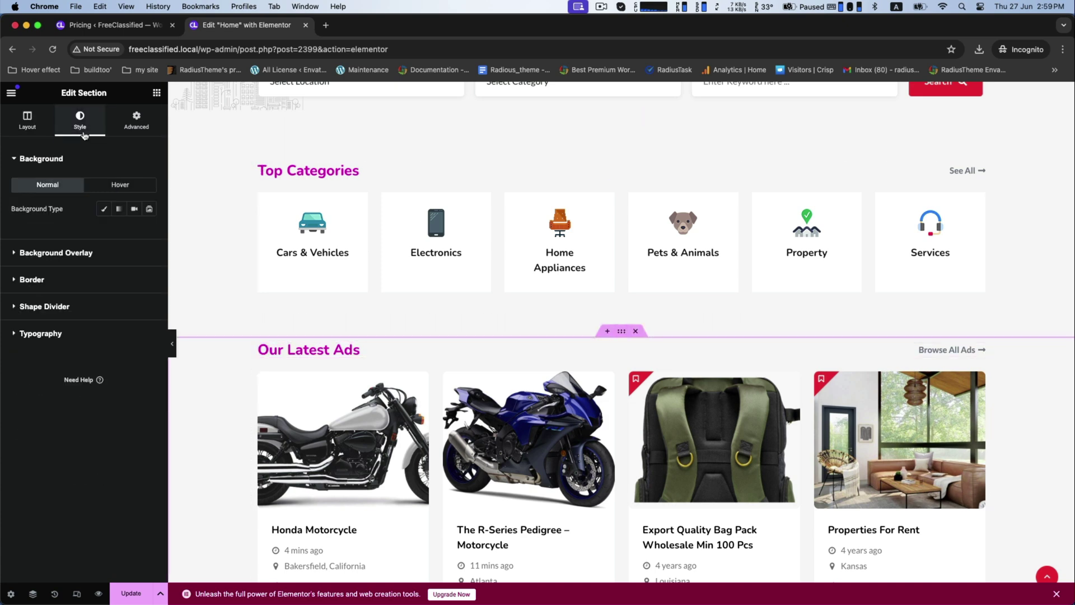
{"action": "left_click", "coordinate": [105, 209]}
{"action": "left_click", "coordinate": [149, 232]}
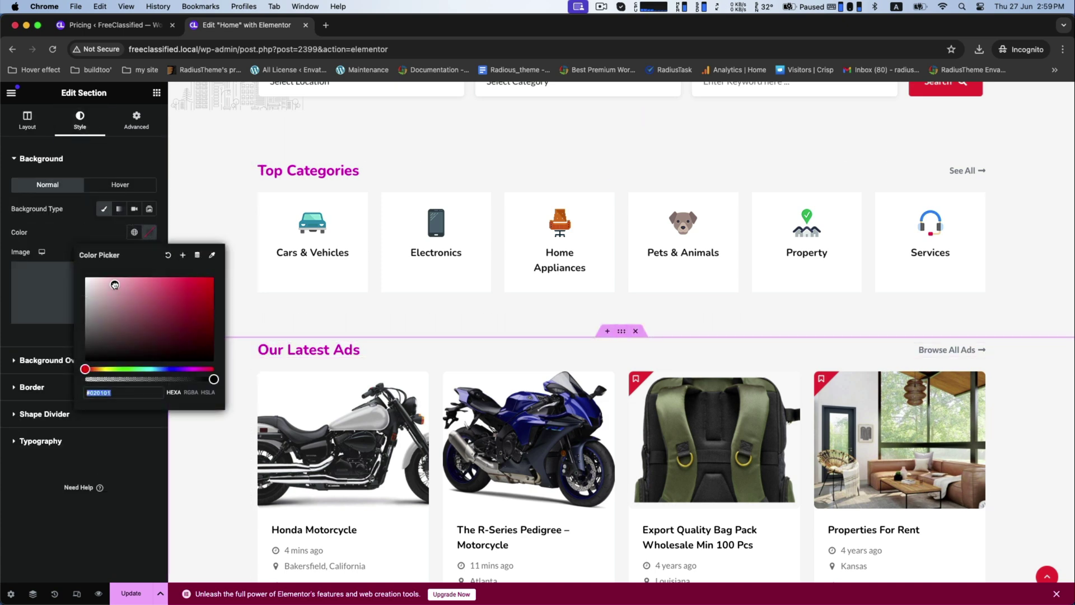
{"action": "mouse_move", "coordinate": [114, 285]}
{"action": "left_mouse_down"}
{"action": "mouse_move", "coordinate": [82, 284]}
{"action": "mouse_move", "coordinate": [102, 284]}
{"action": "left_mouse_up"}
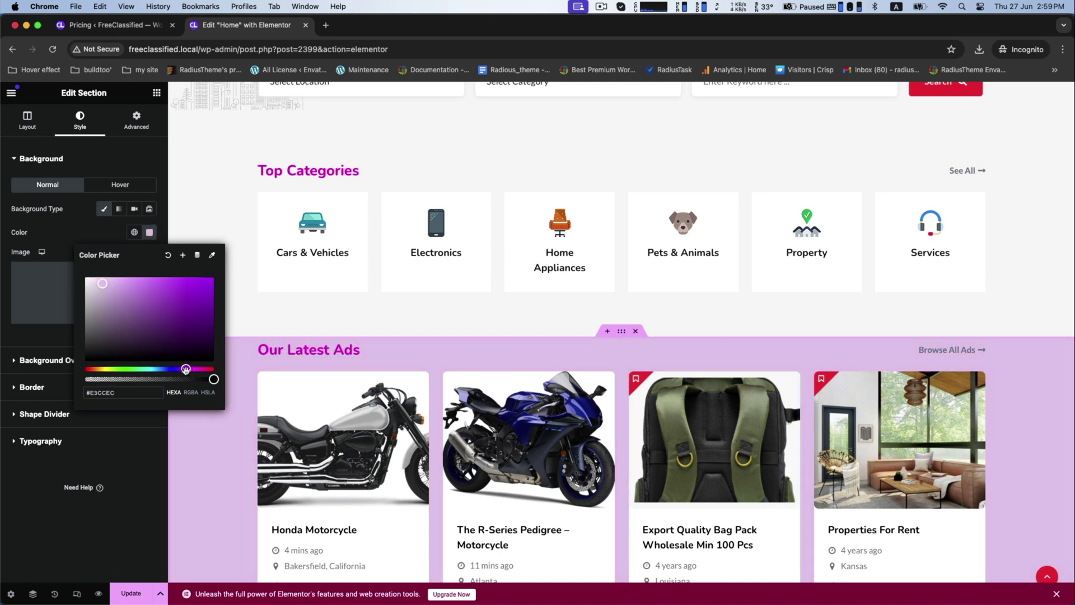
{"action": "left_click_drag", "start_coordinate": [186, 370], "coordinate": [170, 370]}
{"action": "left_click_drag", "start_coordinate": [102, 285], "coordinate": [93, 278]}
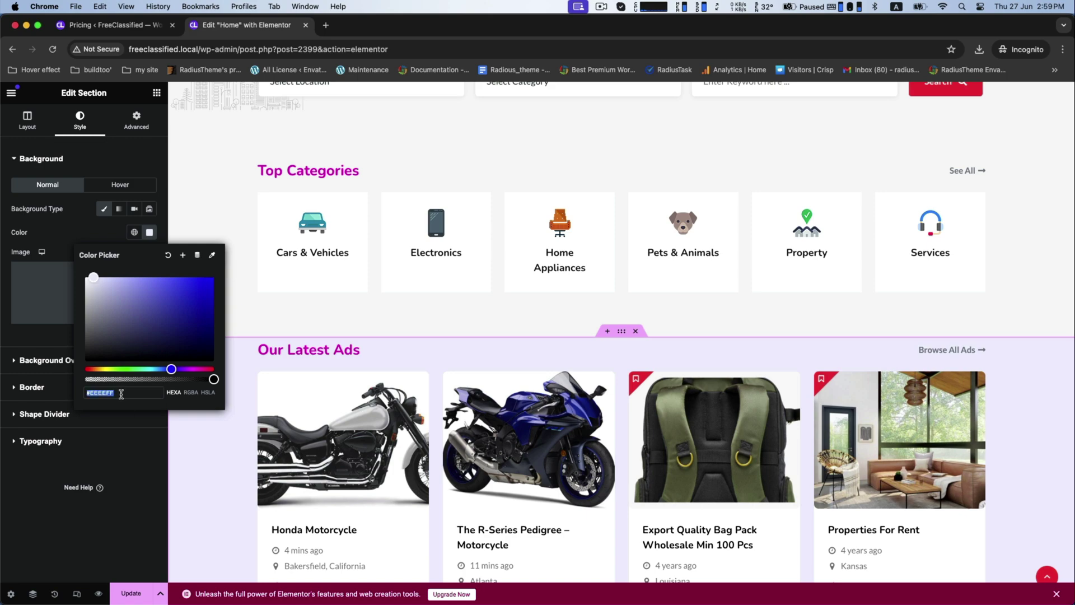
Step: Give the Explore Top Locations section a Classic light grey background
{"action": "left_click", "coordinate": [126, 488]}
{"action": "scroll", "coordinate": [602, 413], "scroll_direction": "down", "scroll_amount": 2}
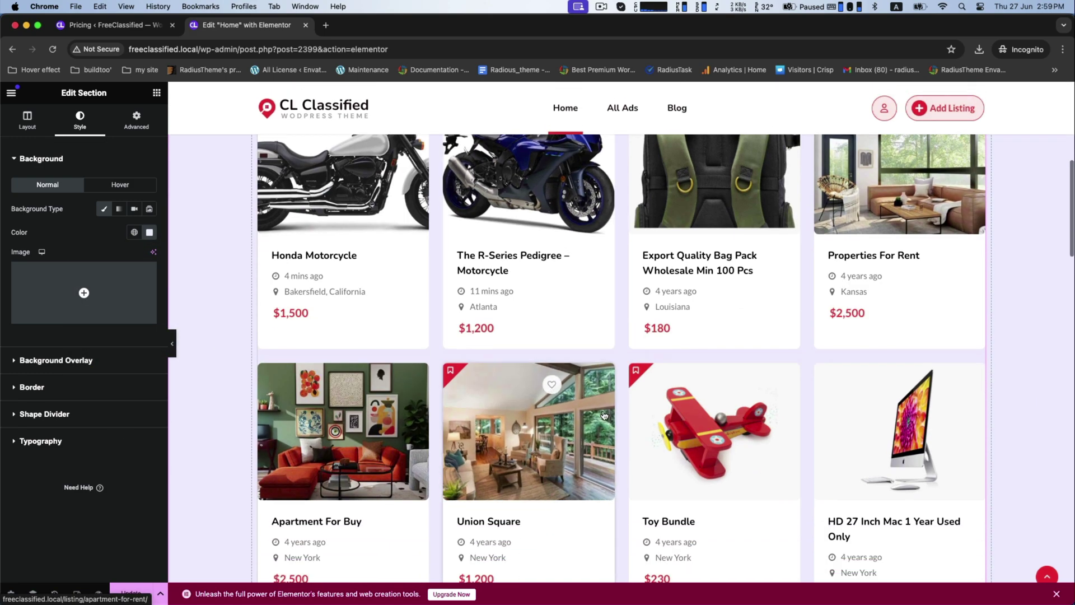
{"action": "scroll", "coordinate": [602, 412], "scroll_direction": "down", "scroll_amount": 3}
{"action": "scroll", "coordinate": [603, 414], "scroll_direction": "down", "scroll_amount": 5}
{"action": "scroll", "coordinate": [602, 415], "scroll_direction": "down", "scroll_amount": 3}
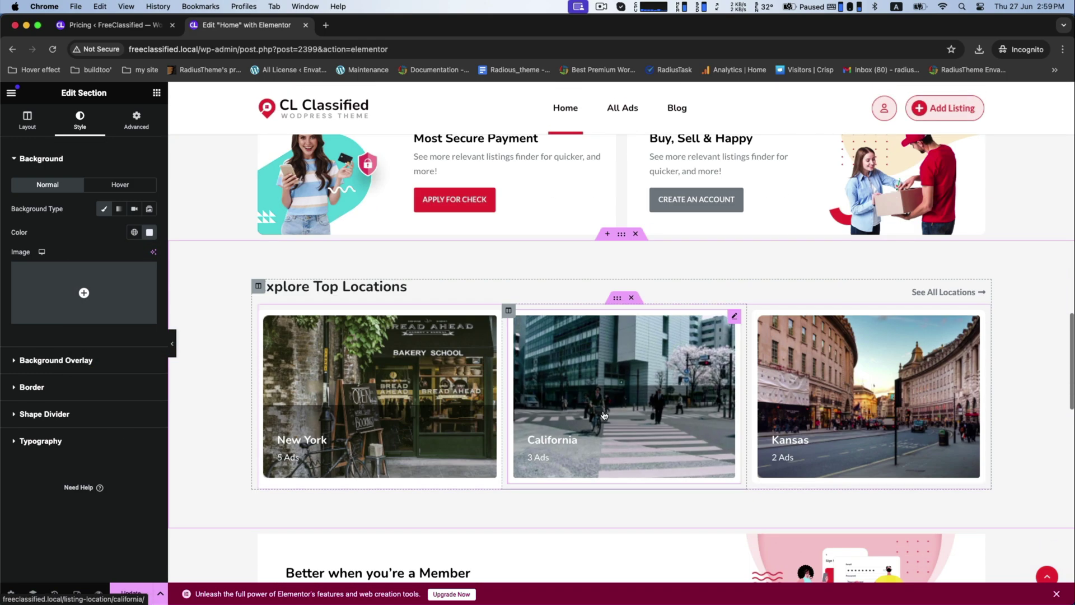
{"action": "left_click", "coordinate": [621, 234]}
{"action": "left_click", "coordinate": [80, 122]}
{"action": "left_click", "coordinate": [102, 210]}
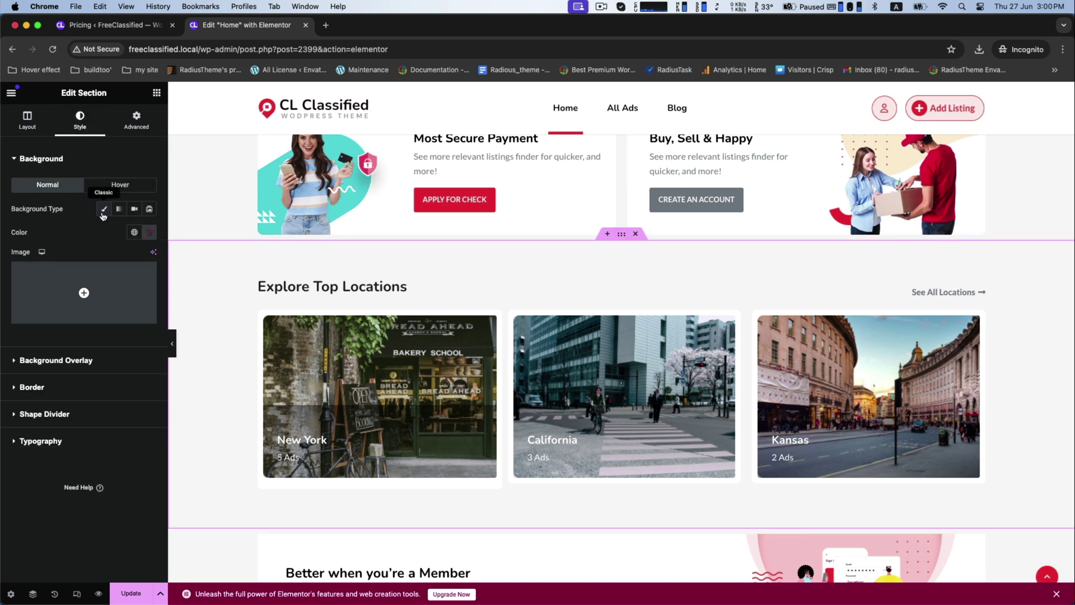
{"action": "left_click", "coordinate": [150, 232]}
{"action": "left_click", "coordinate": [93, 295]}
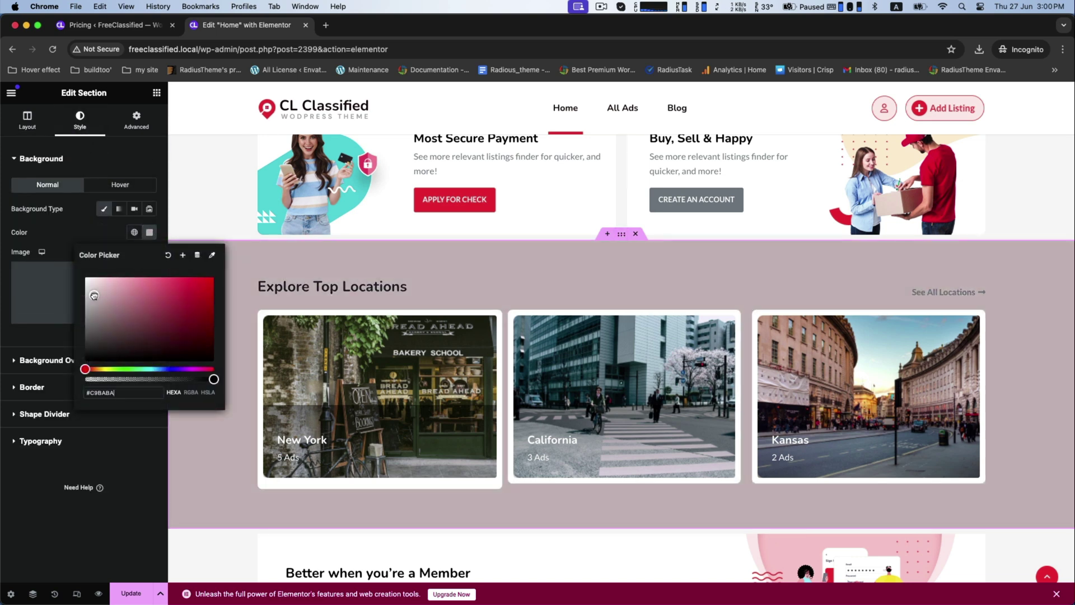
{"action": "left_click_drag", "start_coordinate": [93, 294], "coordinate": [89, 293]}
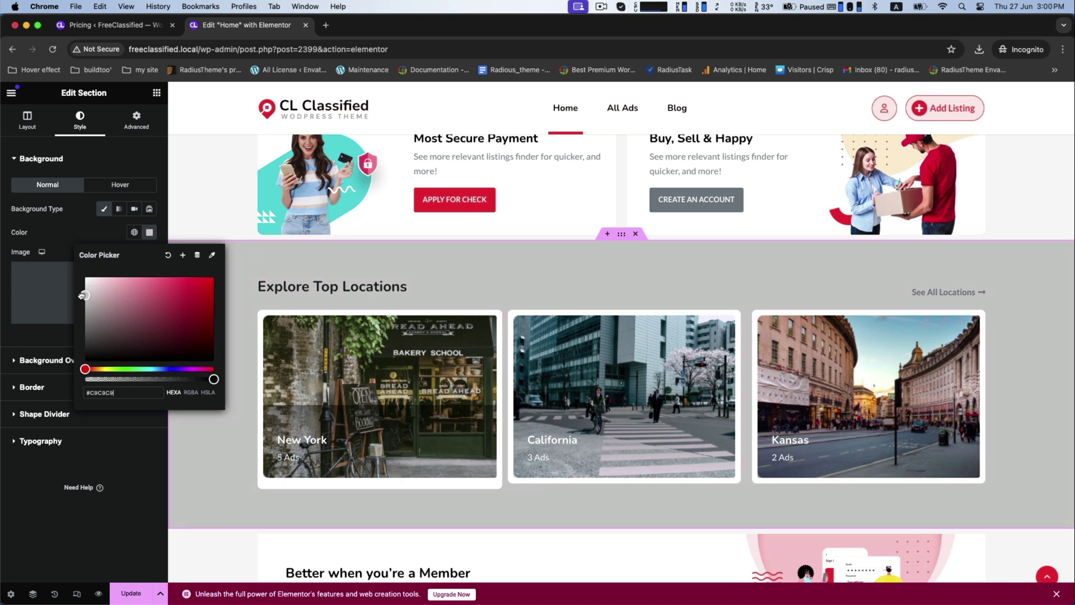
{"action": "left_click_drag", "start_coordinate": [84, 295], "coordinate": [84, 290]}
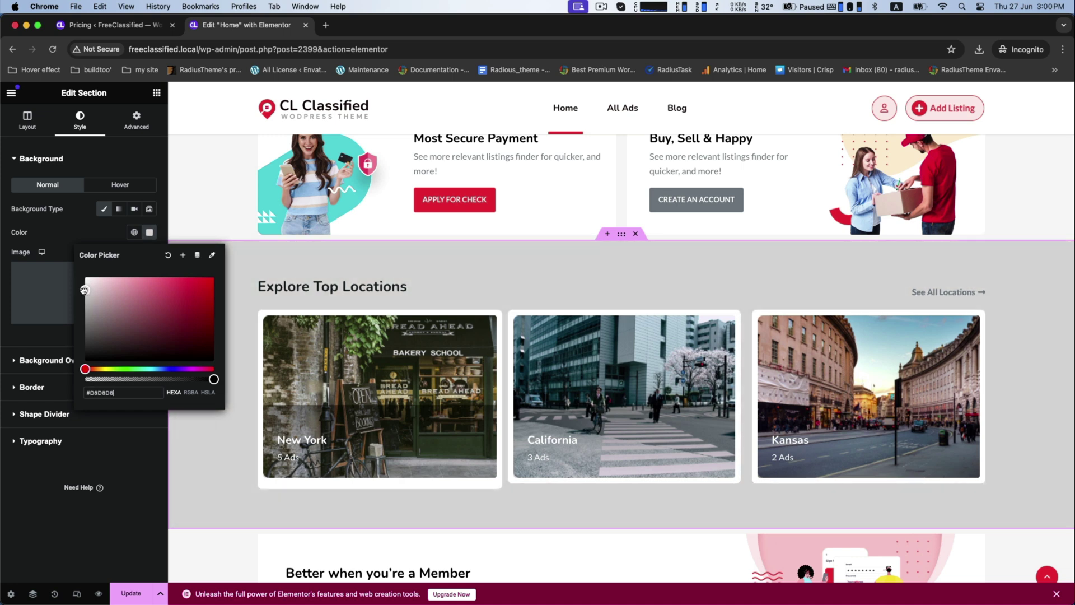
{"action": "left_click", "coordinate": [256, 286]}
Step: Make the Explore Top Locations heading magenta and inspect the See All Locations link settings
{"action": "left_click", "coordinate": [85, 130]}
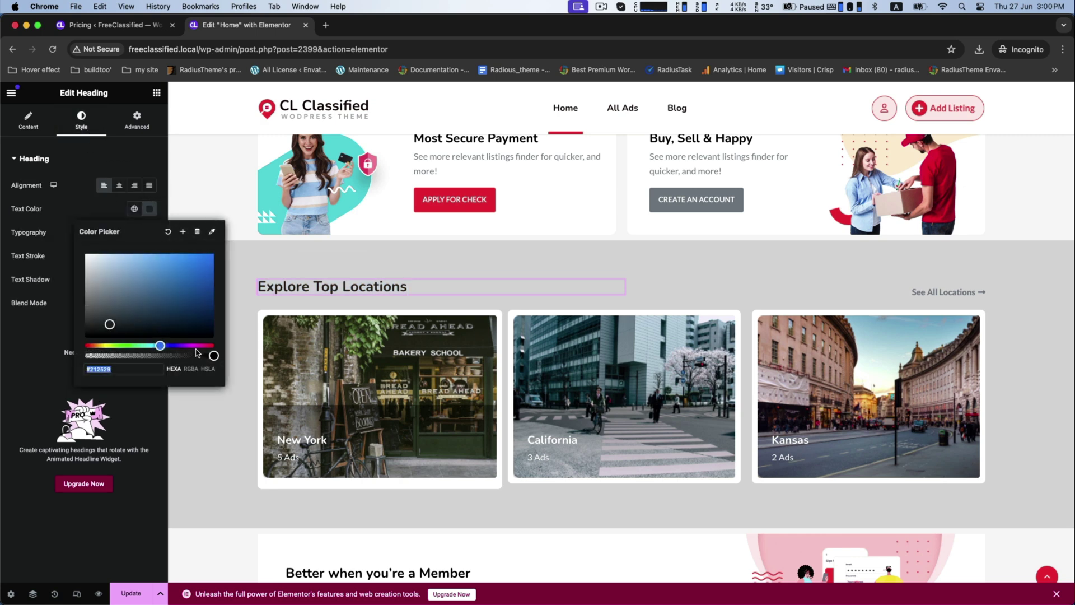
{"action": "left_click", "coordinate": [198, 261]}
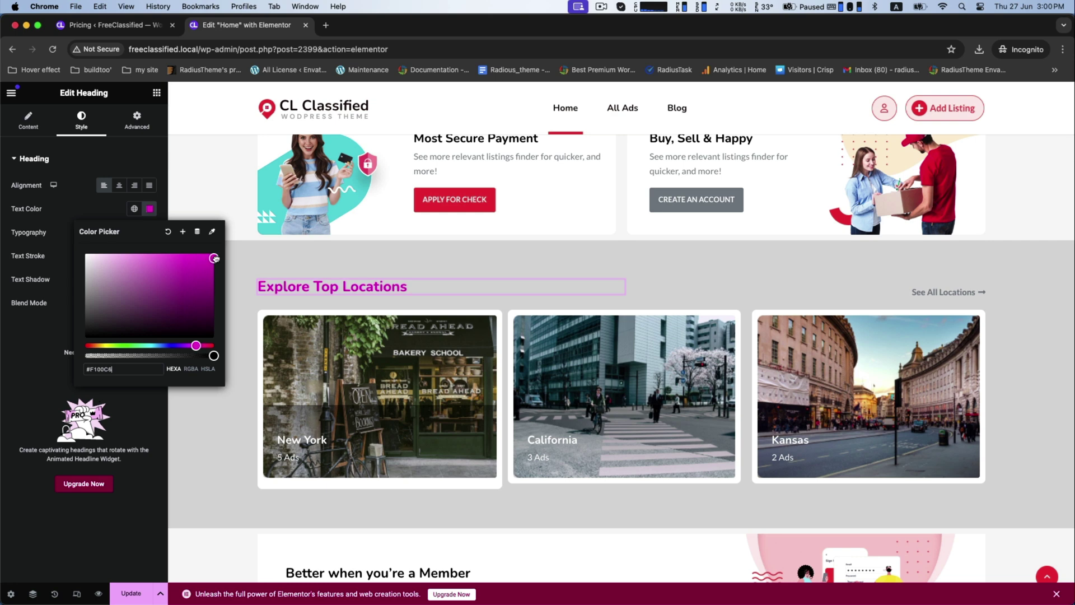
{"action": "left_click", "coordinate": [126, 419]}
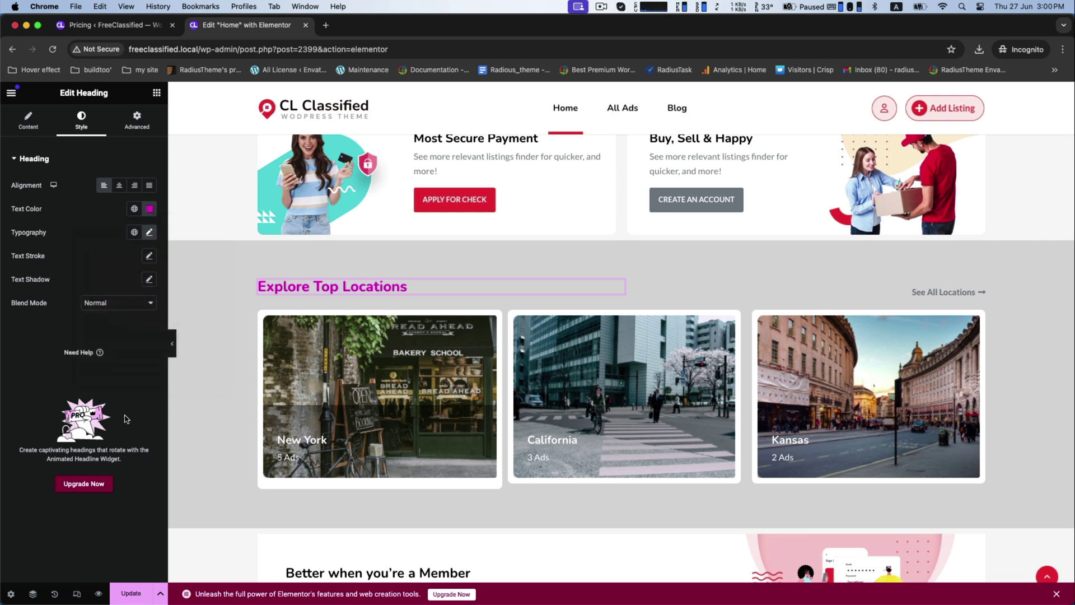
{"action": "left_click", "coordinate": [933, 292]}
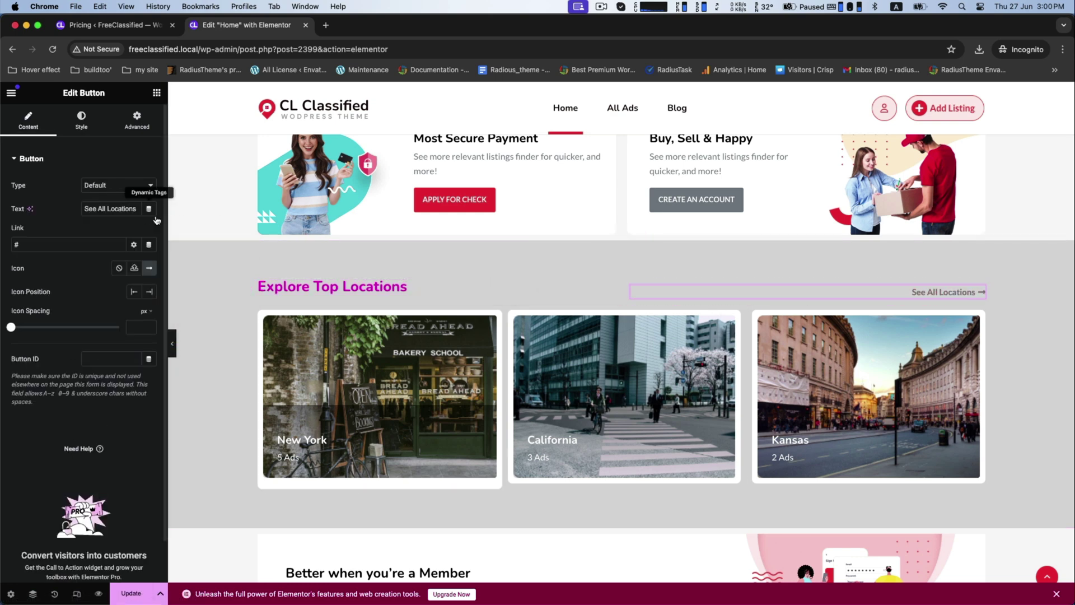
{"action": "left_click", "coordinate": [81, 121]}
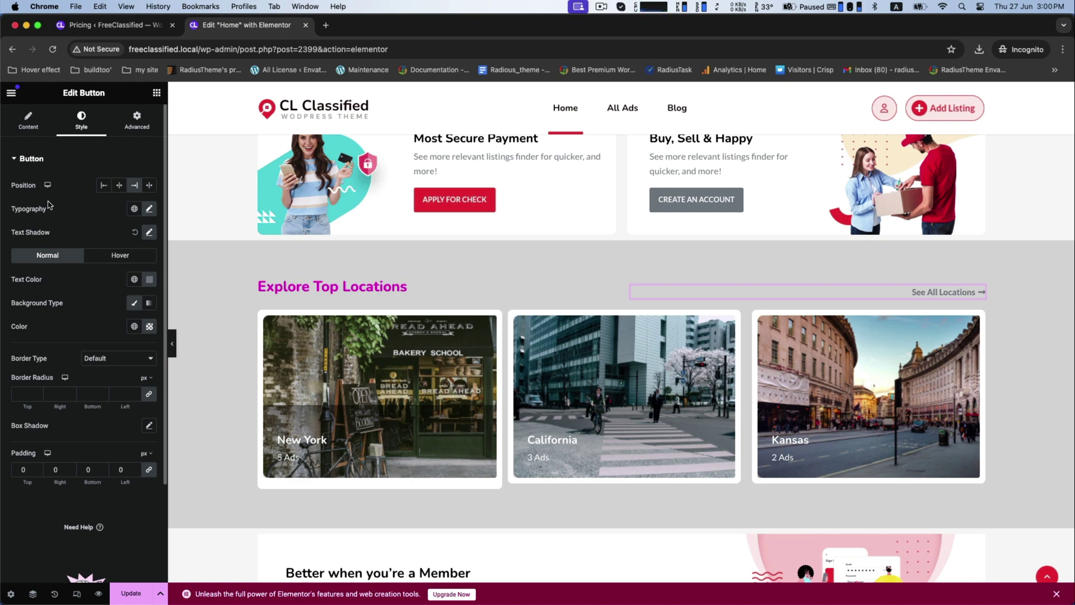
{"action": "left_click", "coordinate": [27, 120]}
{"action": "scroll", "coordinate": [379, 336], "scroll_direction": "down", "scroll_amount": 5}
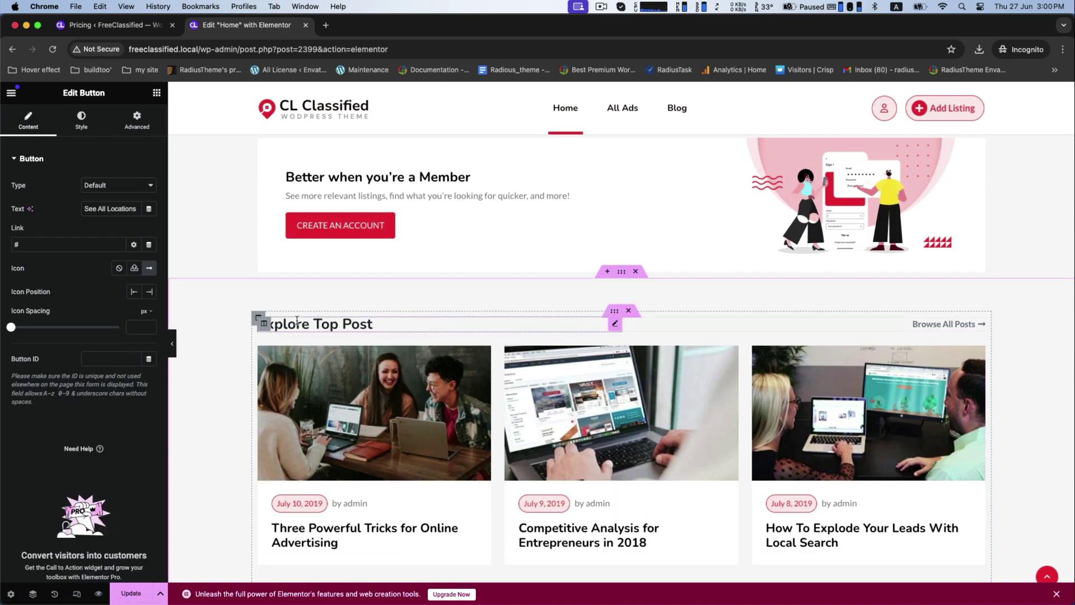
Step: Give the Explore Top Post section a Classic light pink background
{"action": "left_click", "coordinate": [296, 321]}
{"action": "scroll", "coordinate": [379, 336], "scroll_direction": "down", "scroll_amount": 1}
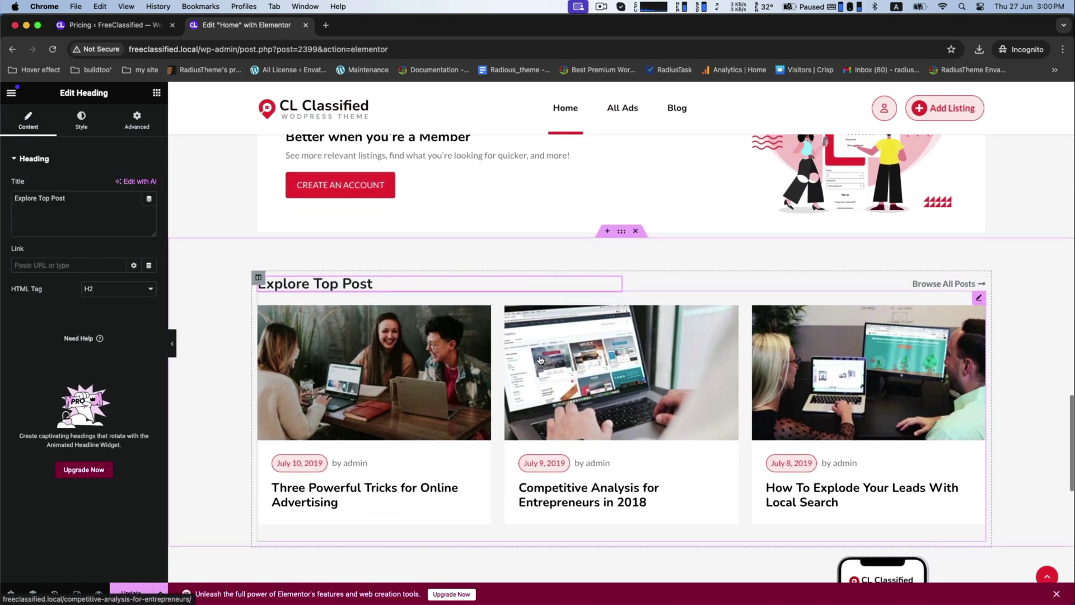
{"action": "scroll", "coordinate": [540, 361], "scroll_direction": "up", "scroll_amount": 3}
{"action": "scroll", "coordinate": [614, 304], "scroll_direction": "down", "scroll_amount": 2}
{"action": "left_click", "coordinate": [619, 299]}
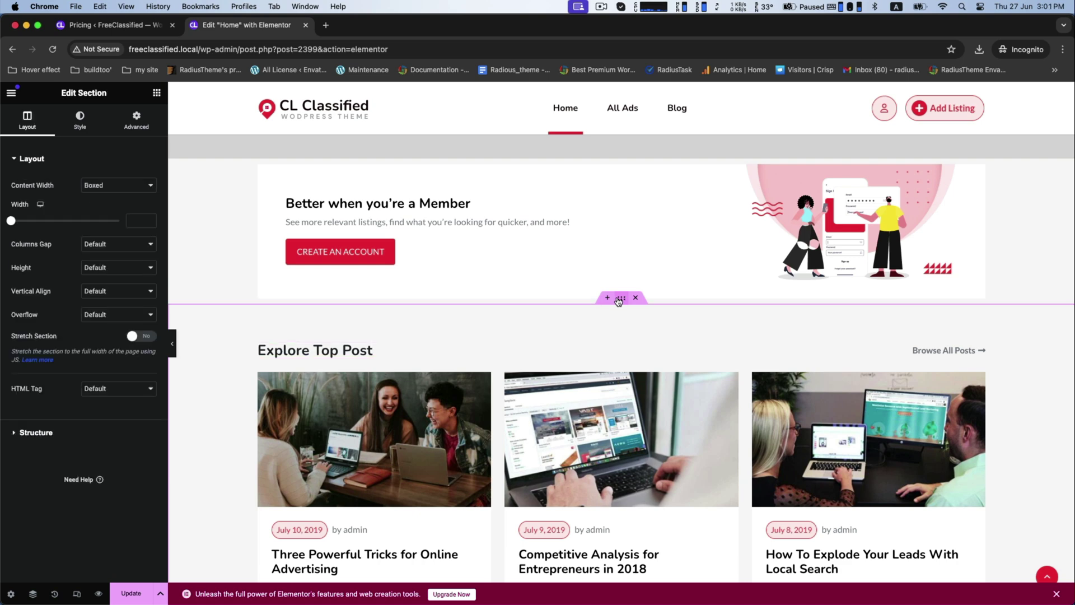
{"action": "left_click", "coordinate": [76, 123]}
{"action": "left_click", "coordinate": [102, 208]}
{"action": "left_click", "coordinate": [148, 232]}
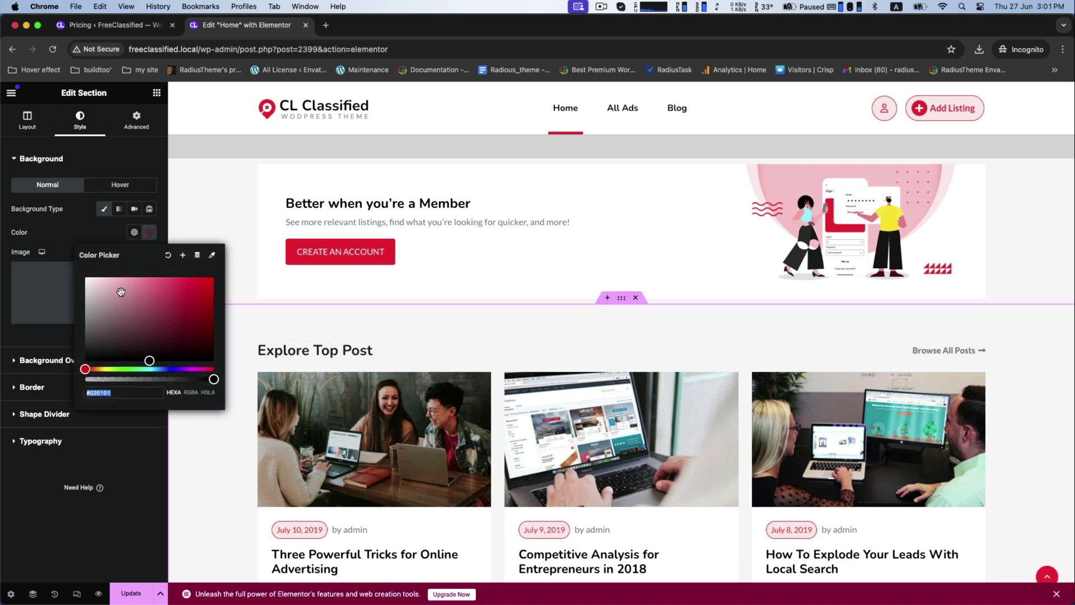
{"action": "mouse_move", "coordinate": [97, 337]}
{"action": "left_mouse_down"}
{"action": "mouse_move", "coordinate": [165, 317]}
{"action": "mouse_move", "coordinate": [120, 278]}
{"action": "mouse_move", "coordinate": [94, 276]}
{"action": "mouse_move", "coordinate": [105, 275]}
{"action": "left_mouse_up"}
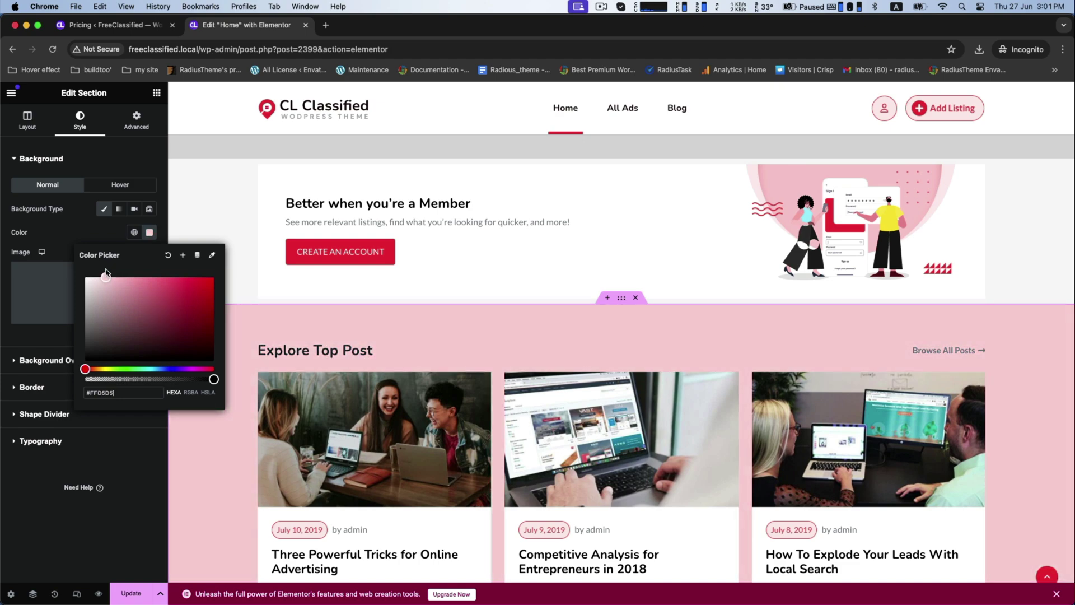
Step: Update the home page and open Preview Changes in a new tab
{"action": "left_click", "coordinate": [112, 461]}
{"action": "scroll", "coordinate": [293, 473], "scroll_direction": "down", "scroll_amount": 3}
{"action": "scroll", "coordinate": [293, 473], "scroll_direction": "up", "scroll_amount": 3}
{"action": "scroll", "coordinate": [294, 473], "scroll_direction": "up", "scroll_amount": 10}
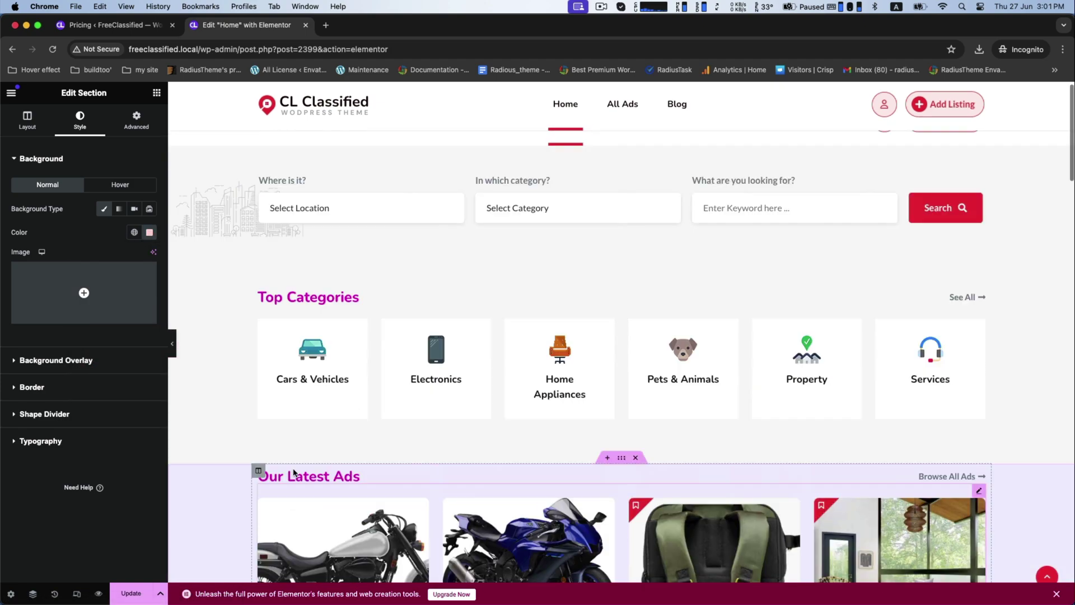
{"action": "scroll", "coordinate": [293, 472], "scroll_direction": "up", "scroll_amount": 2}
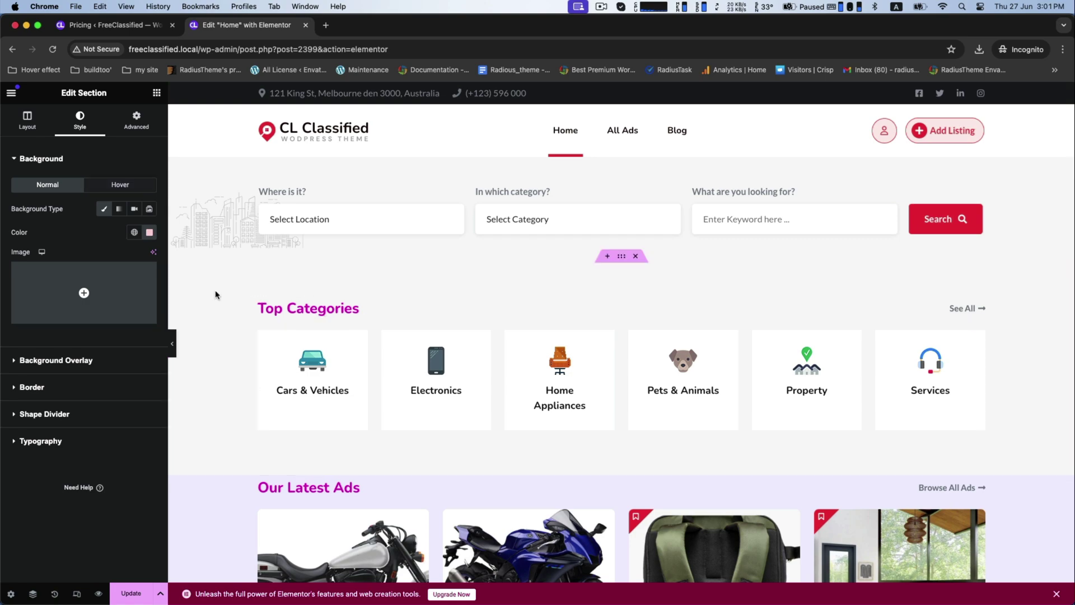
{"action": "left_click", "coordinate": [126, 595]}
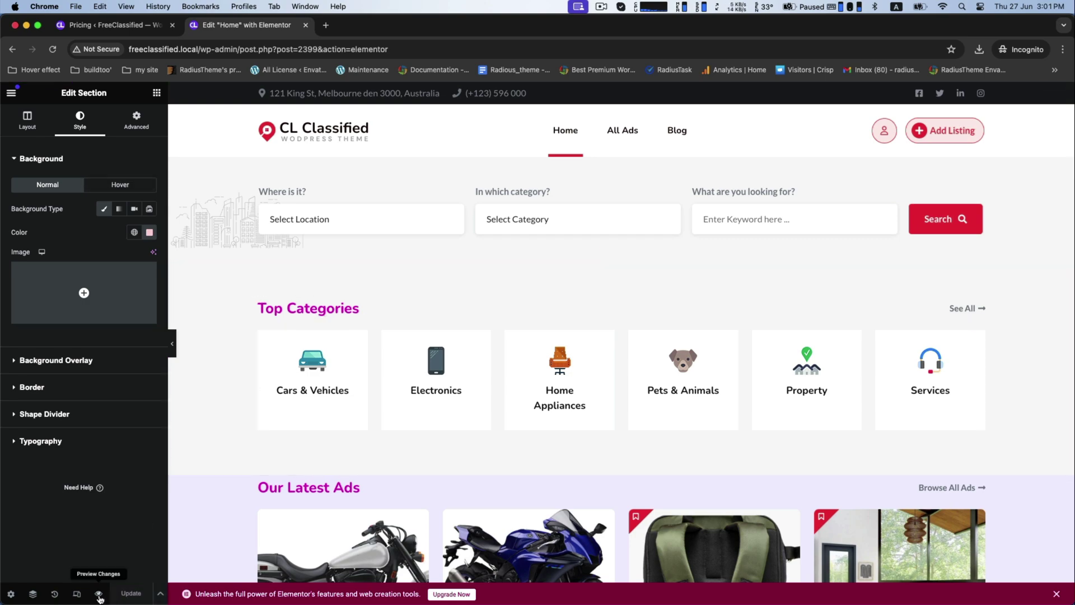
{"action": "left_click", "coordinate": [100, 598]}
{"action": "scroll", "coordinate": [552, 488], "scroll_direction": "down", "scroll_amount": 4}
{"action": "scroll", "coordinate": [554, 502], "scroll_direction": "down", "scroll_amount": 5}
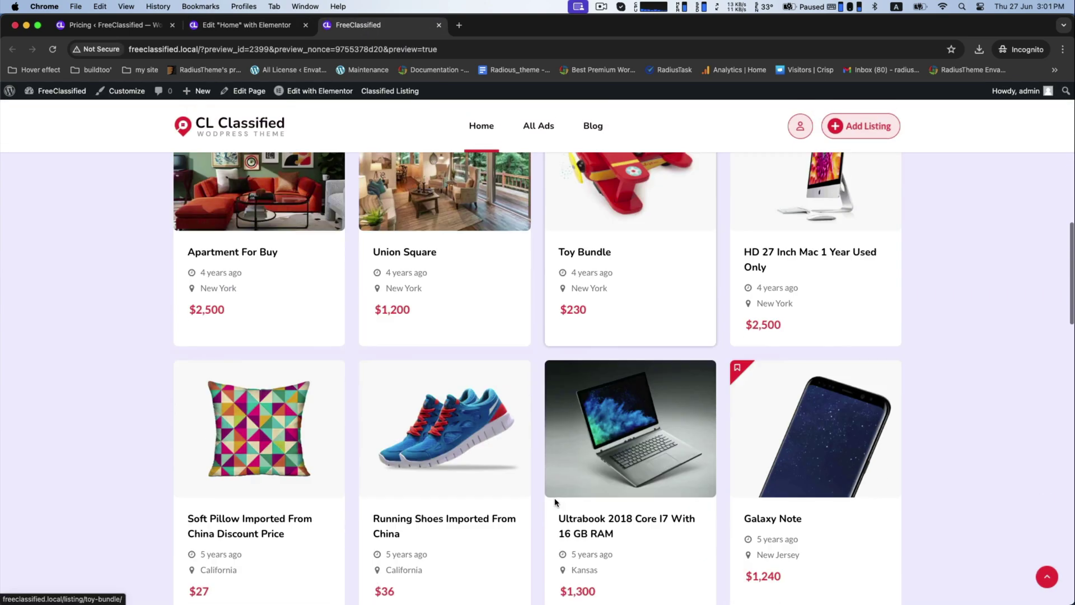
{"action": "scroll", "coordinate": [555, 502], "scroll_direction": "down", "scroll_amount": 5}
{"action": "scroll", "coordinate": [555, 502], "scroll_direction": "down", "scroll_amount": 5}
{"action": "scroll", "coordinate": [555, 502], "scroll_direction": "down", "scroll_amount": 5}
{"action": "scroll", "coordinate": [555, 502], "scroll_direction": "up", "scroll_amount": 20}
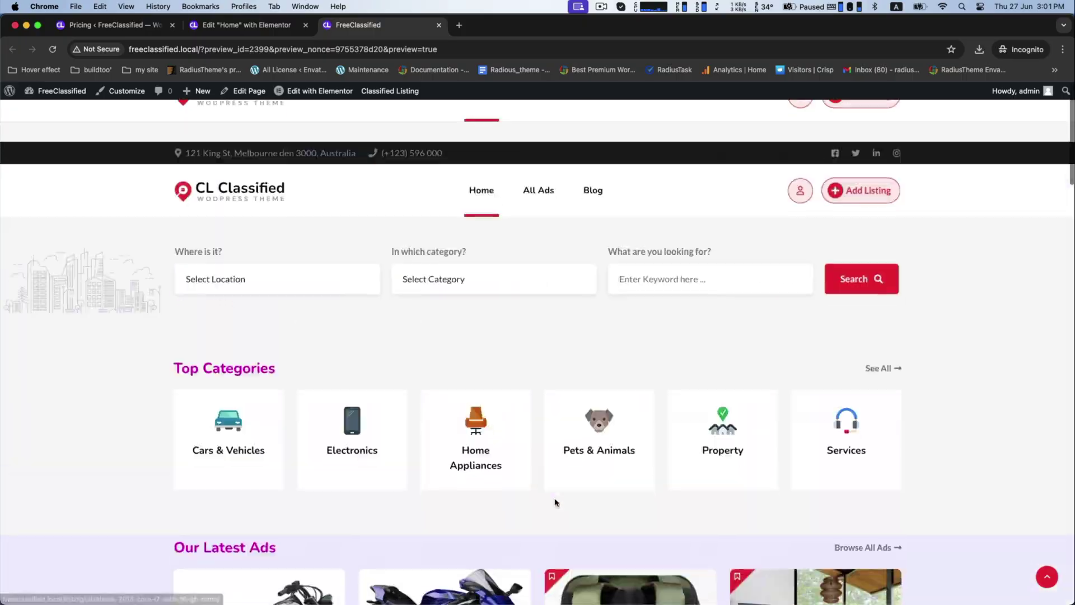